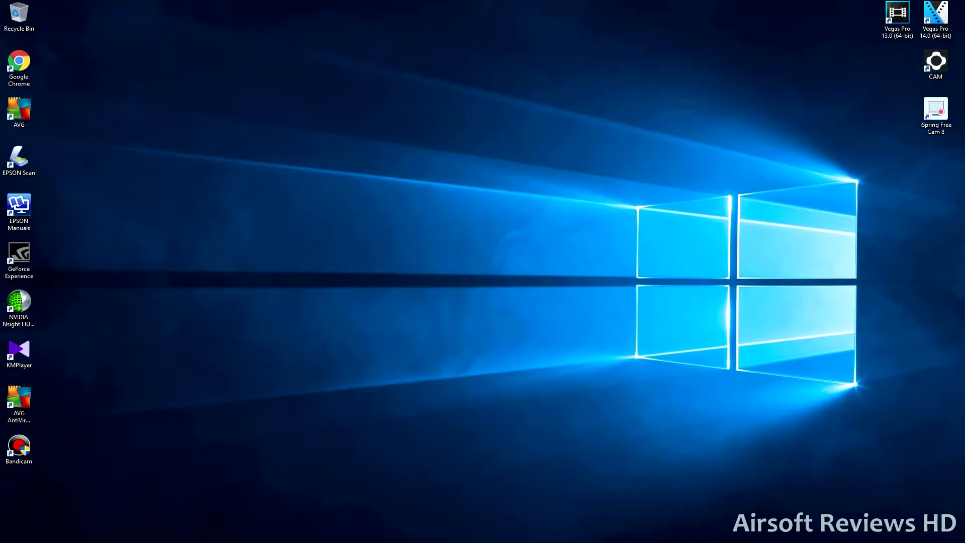
- Bring up the 100D3300 footage folder and go back up to the Stalingrad folder
mouse_move(163, 542)
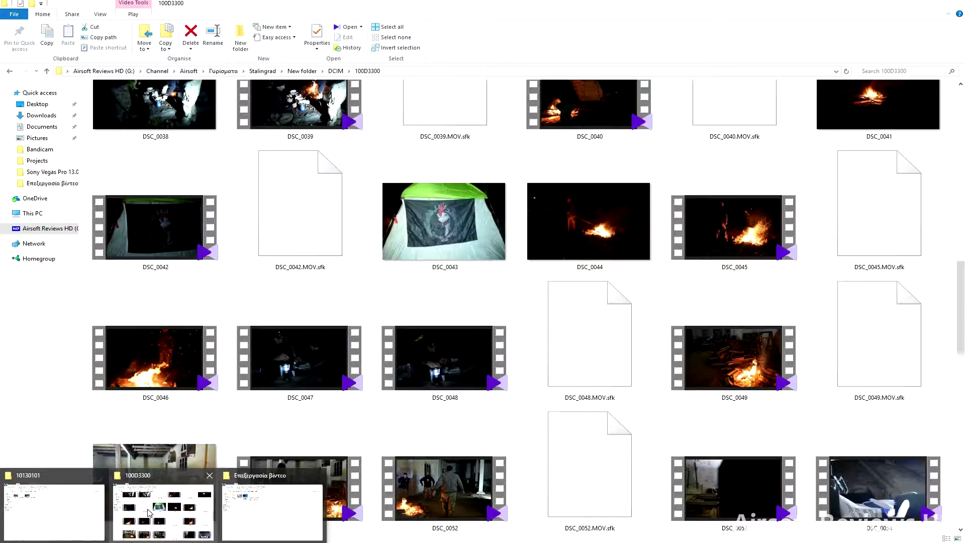
left_click(156, 510)
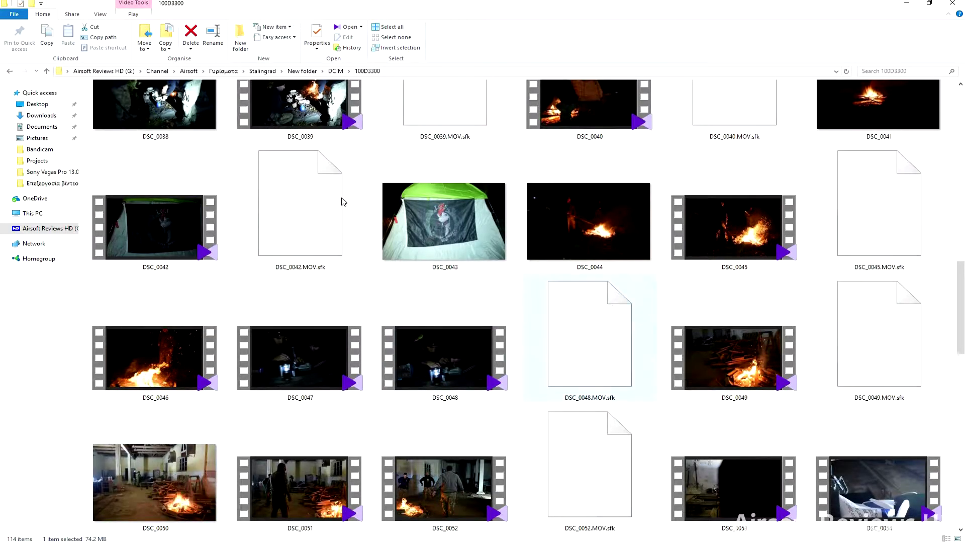
key("BackSpace")
key("BackSpace")
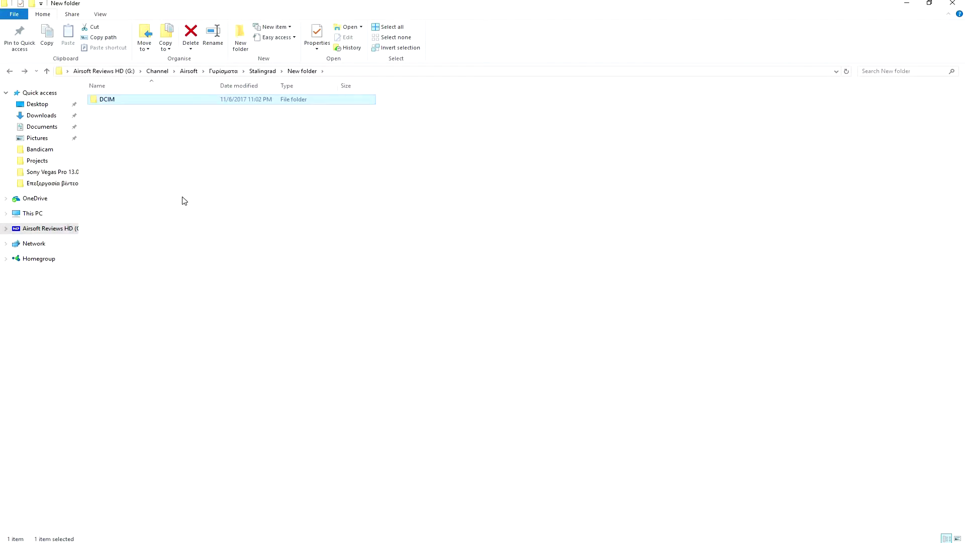
key("BackSpace")
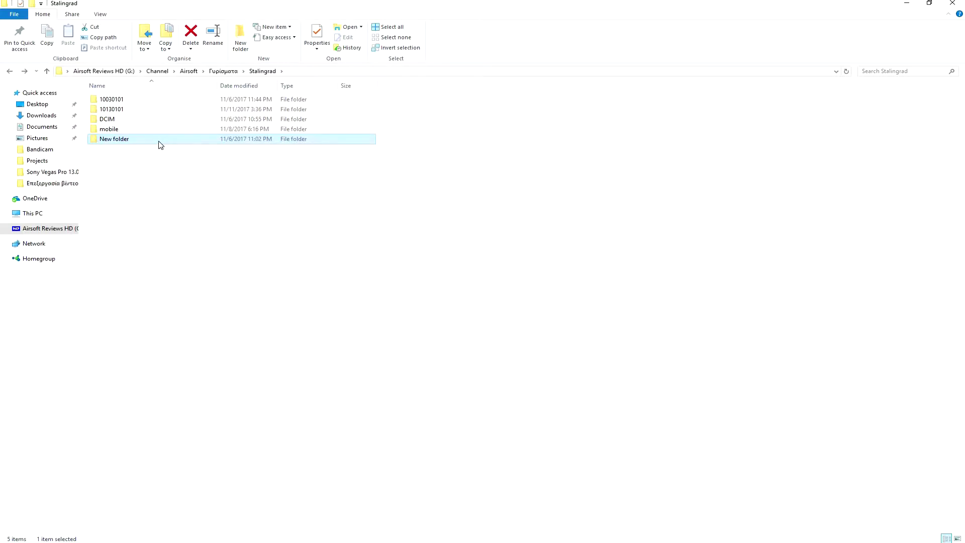
- Open New folder, DCIM and 100D3300 inside Stalingrad and look through the camera footage
double_click(159, 142)
double_click(153, 103)
left_click(155, 104)
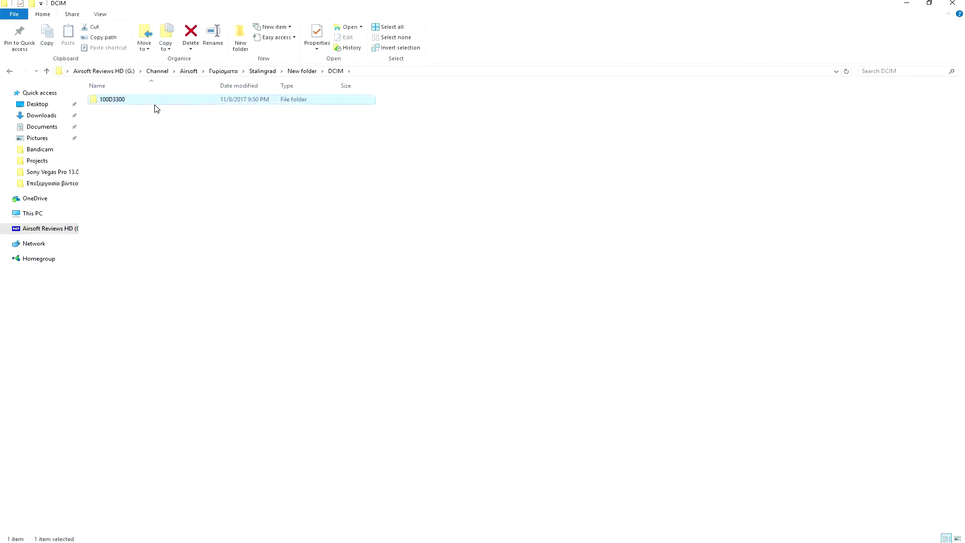
double_click(157, 101)
scroll(431, 254, "down", 8)
- Return to the Stalingrad folder and open the Movie folder inside its own DCIM folder
key("alt+Up")
key("alt+Up")
key("alt+Up")
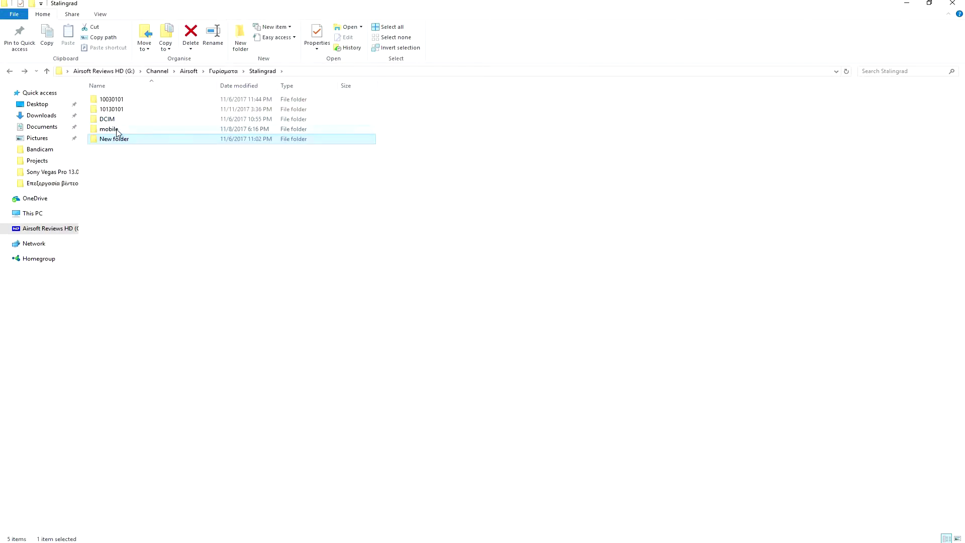
double_click(113, 119)
double_click(117, 110)
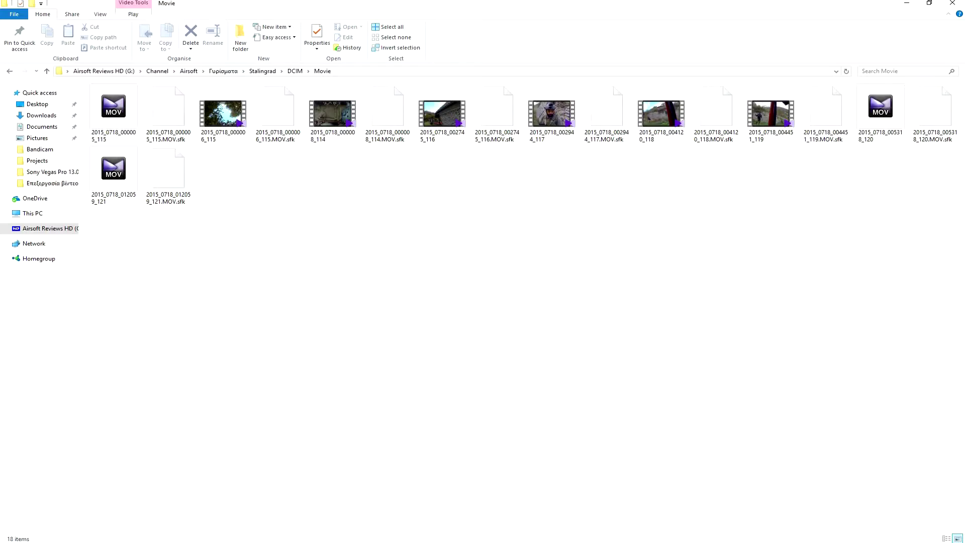
- Close the Επεξεργασία βίντεο folder window and minimize the 10130101 and Movie folder windows
mouse_move(241, 530)
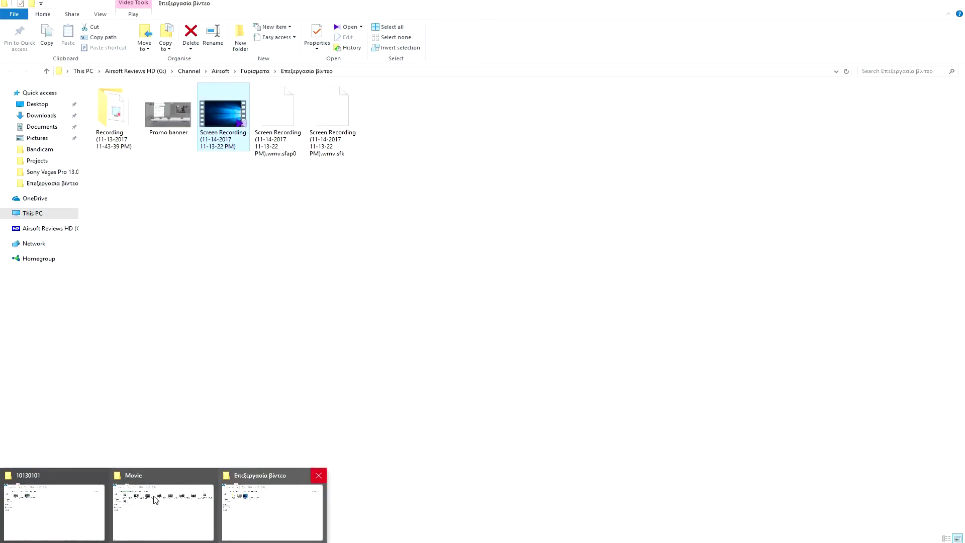
left_click(317, 475)
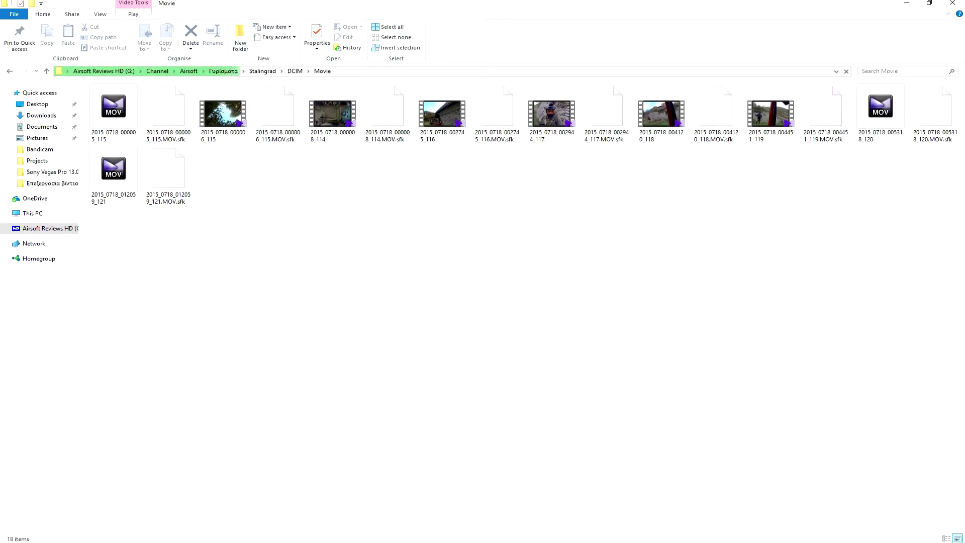
mouse_move(129, 523)
left_click(82, 522)
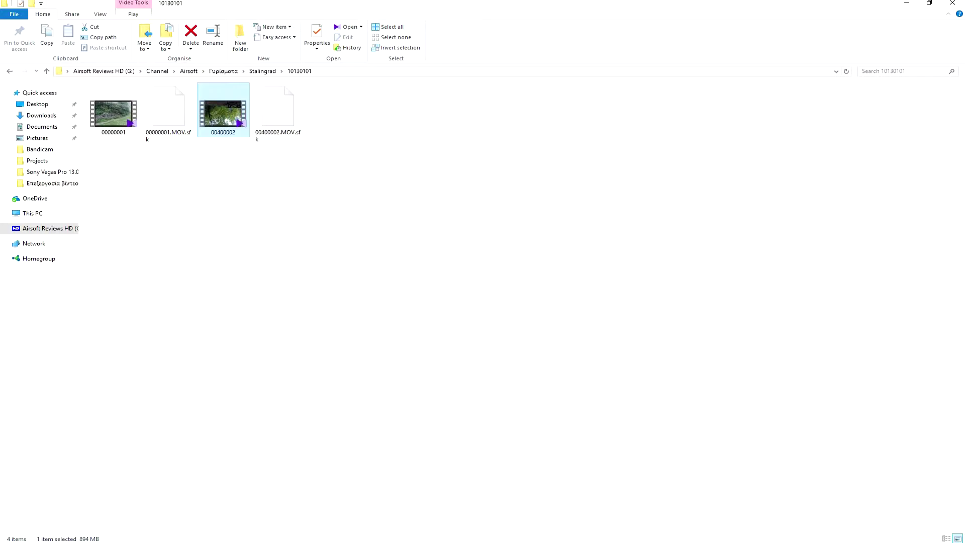
left_click(907, 10)
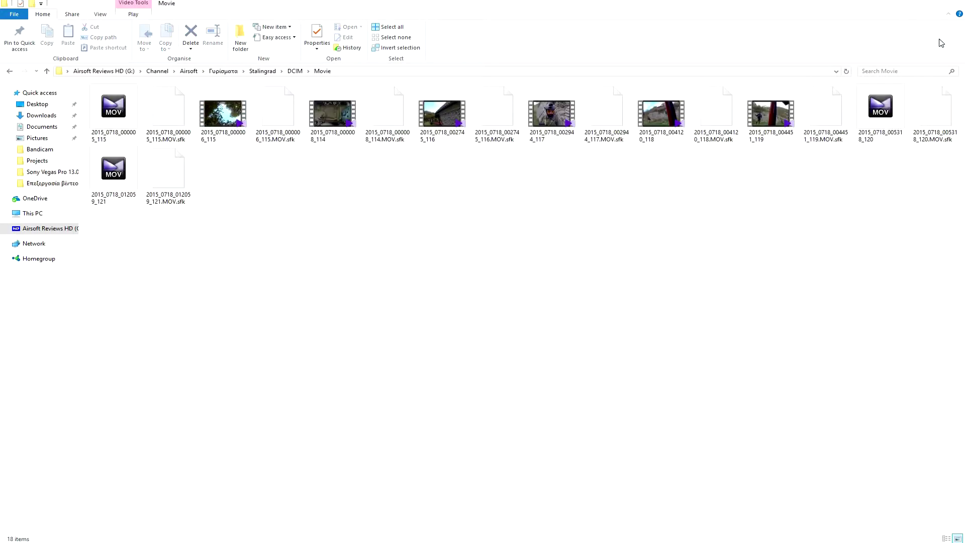
left_click(908, 5)
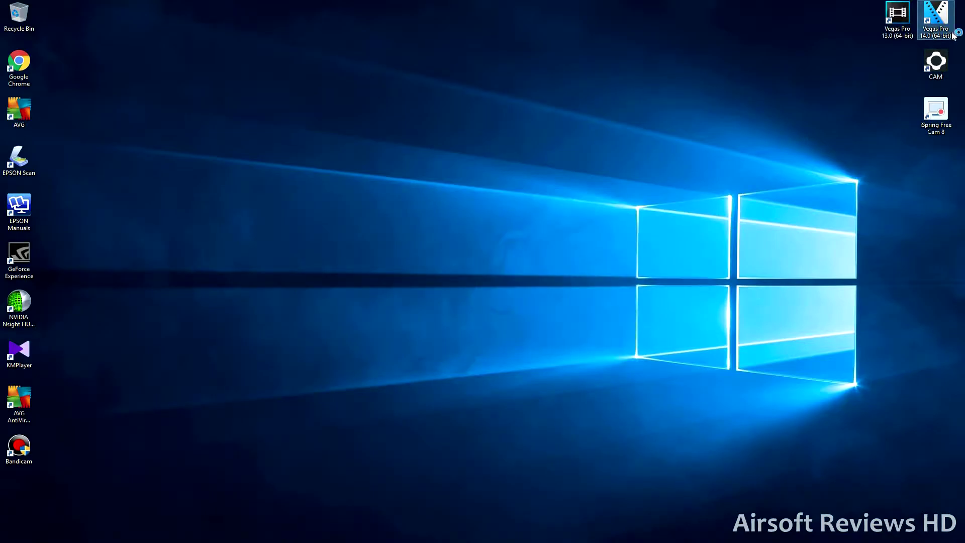
- Launch VEGAS Pro 14.0 maximized and enlarge the video preview by narrowing the project media and trimmer areas
double_click(946, 39)
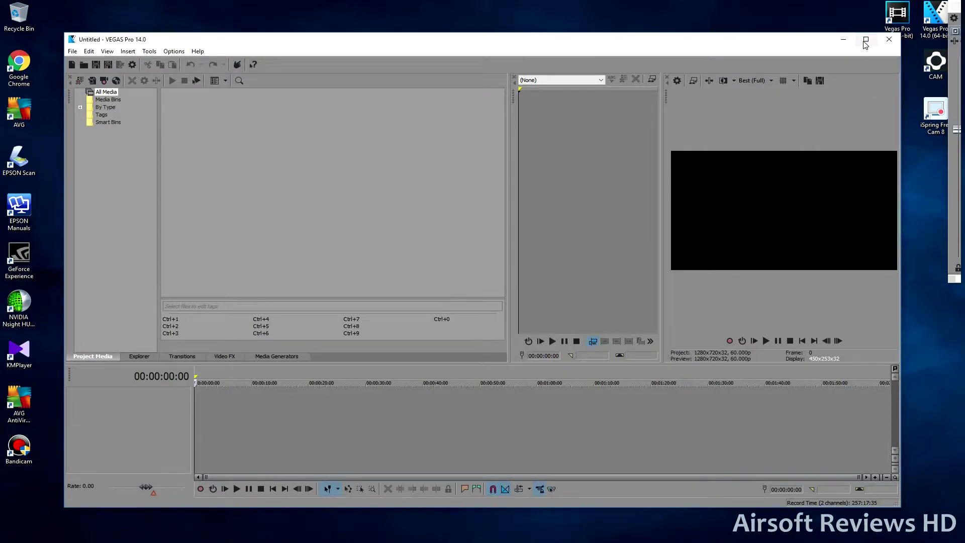
left_click(866, 40)
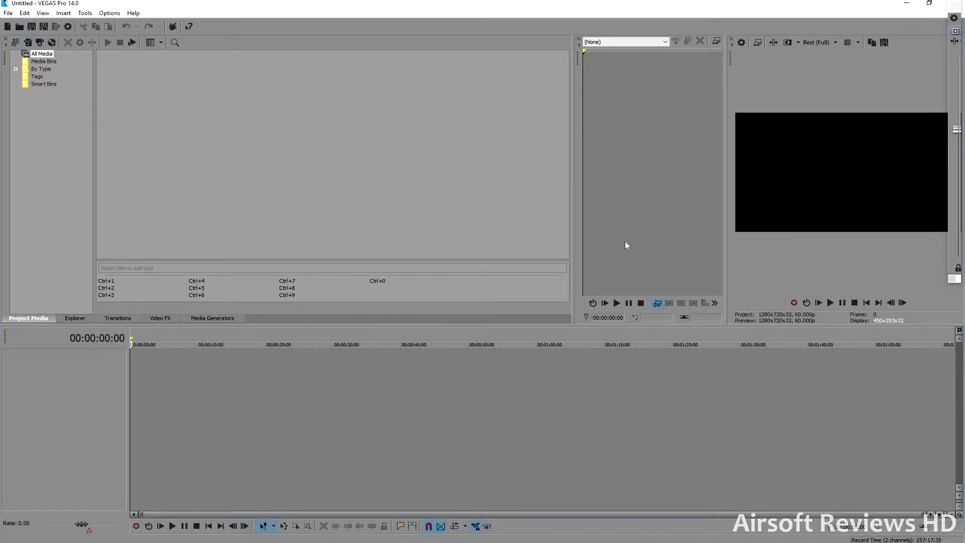
left_click_drag(575, 219, 491, 216)
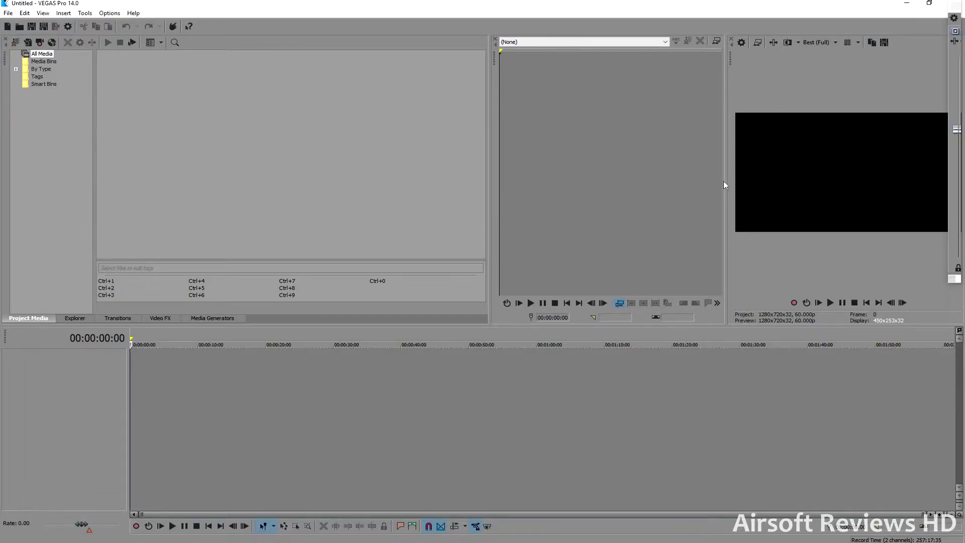
left_click_drag(724, 185, 590, 186)
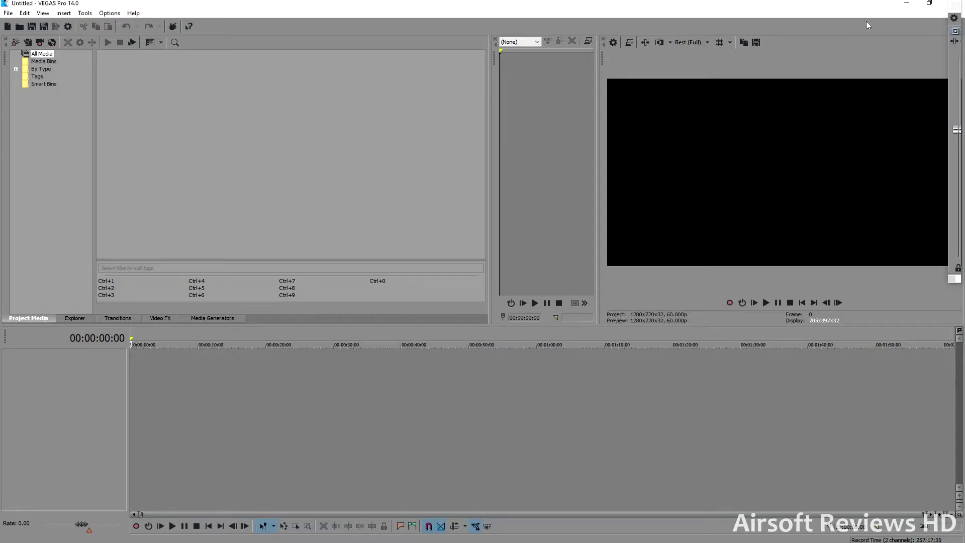
- Open the project's video properties and look through the available template presets
left_click(614, 44)
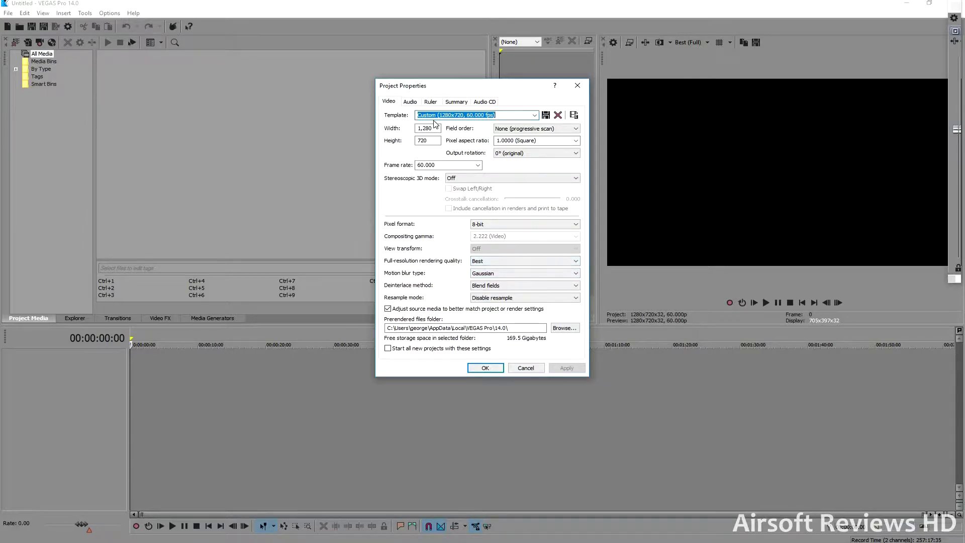
left_click(535, 116)
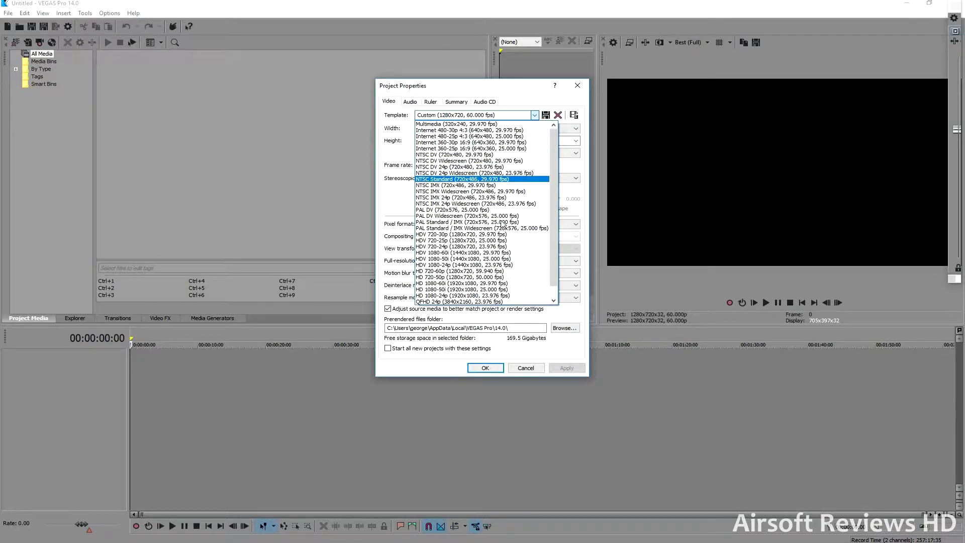
left_click(402, 207)
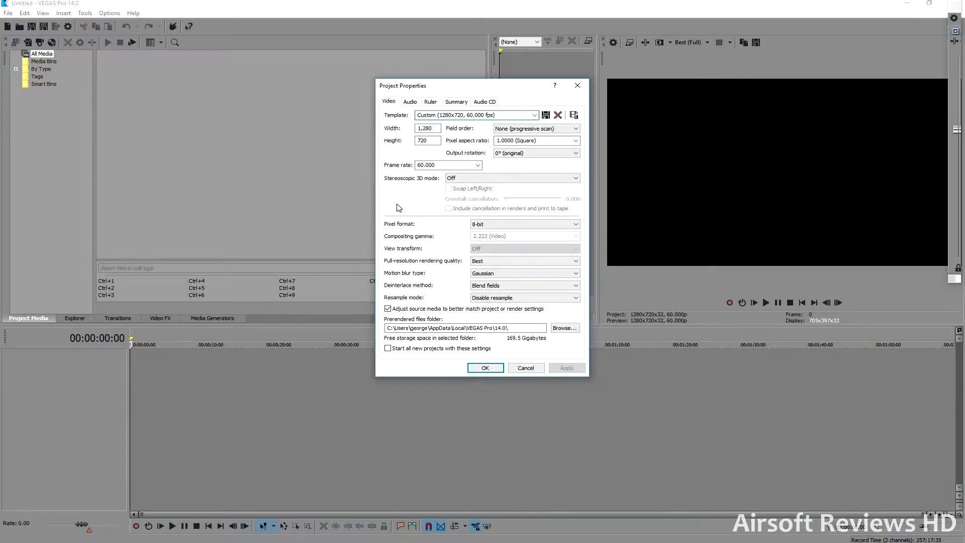
- Set the project's frame size to 1980 wide by 1080 high
left_click(432, 139)
left_click(435, 129)
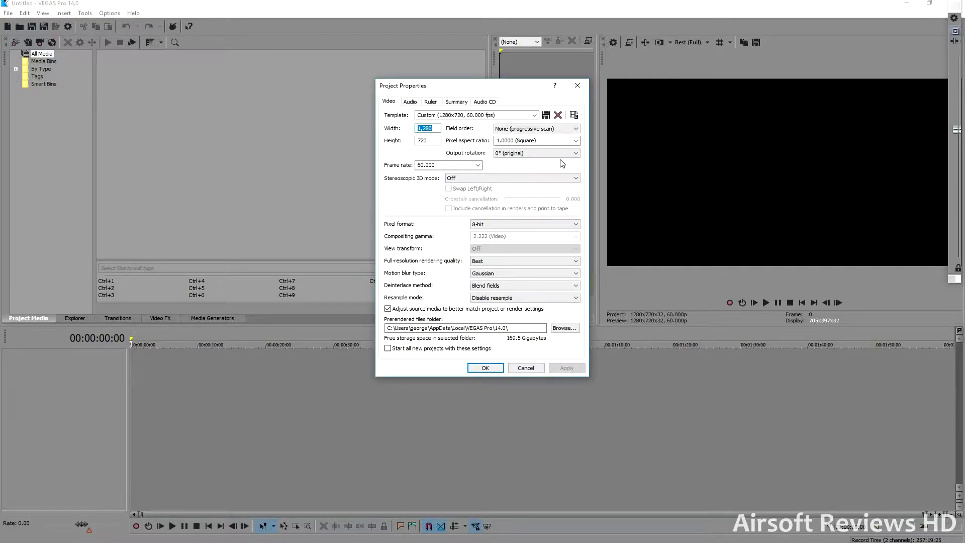
type("1")
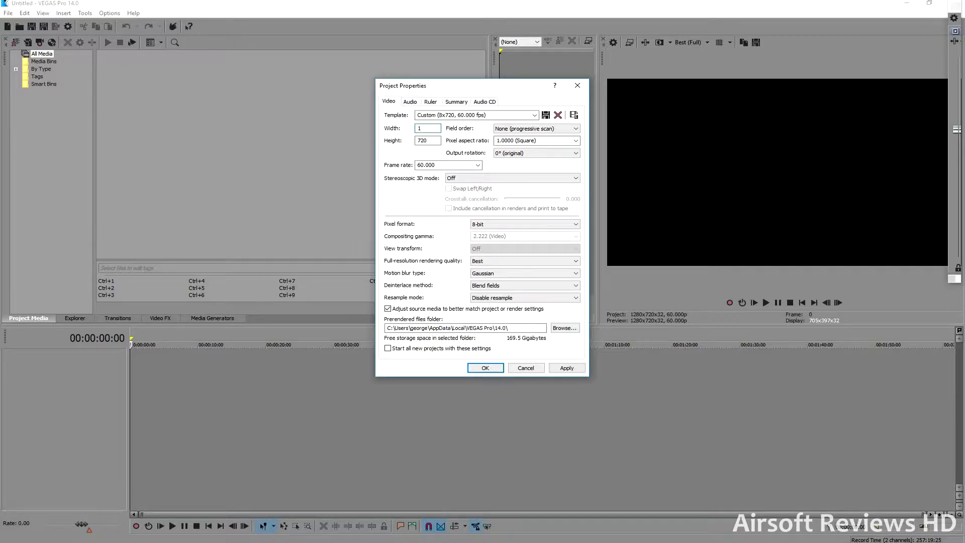
type(".920")
key("Tab")
double_click(423, 129)
type("1980")
key("Tab")
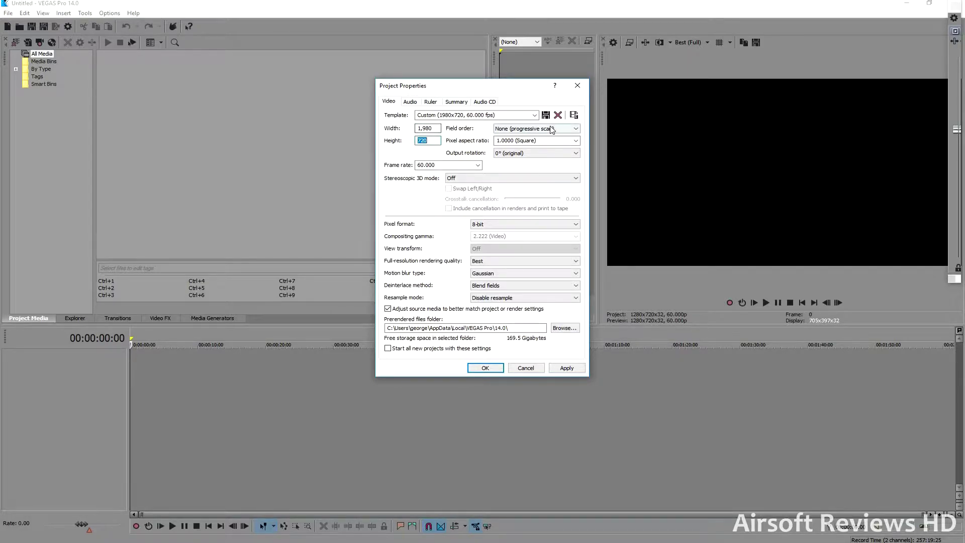
type("1080")
key("Tab")
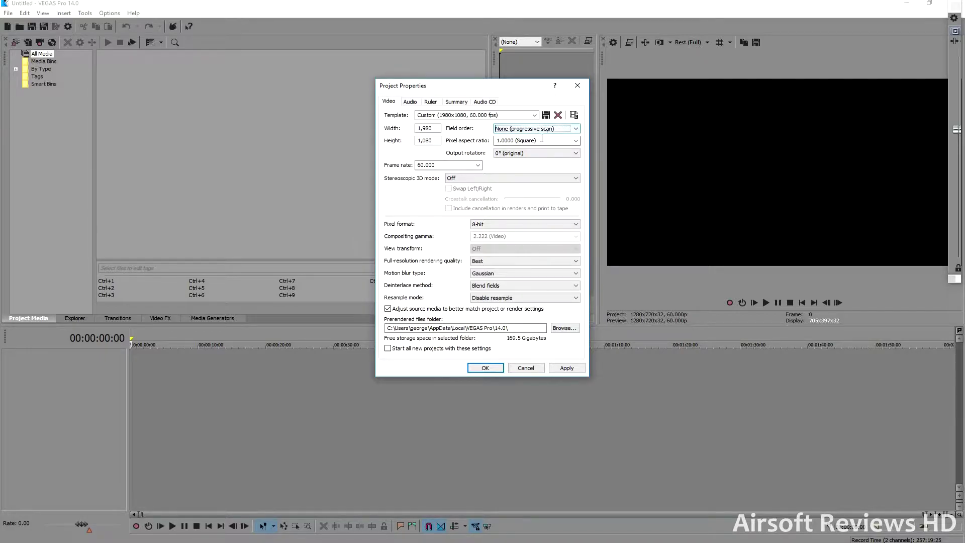
- Set the project's frame rate to 59.940 (Double NTSC)
left_click(442, 165)
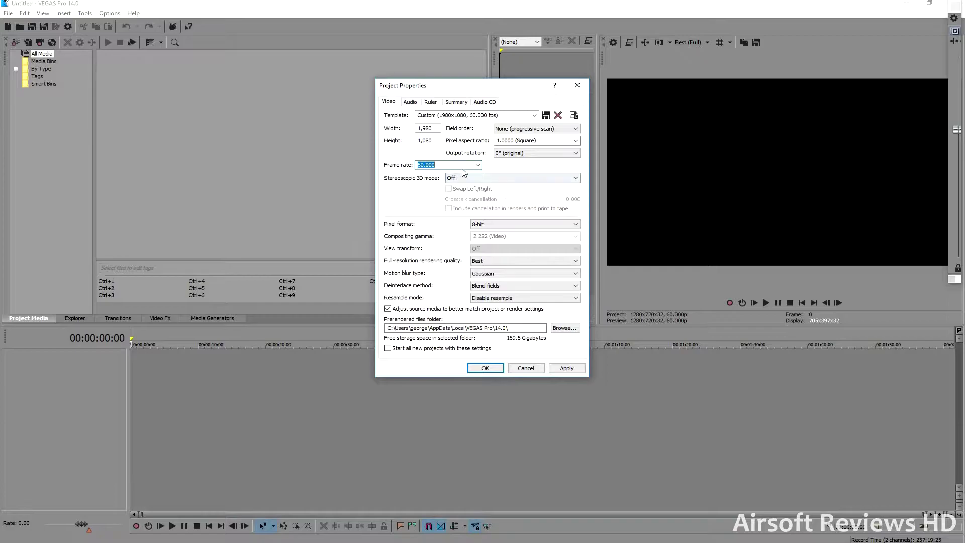
left_click(478, 166)
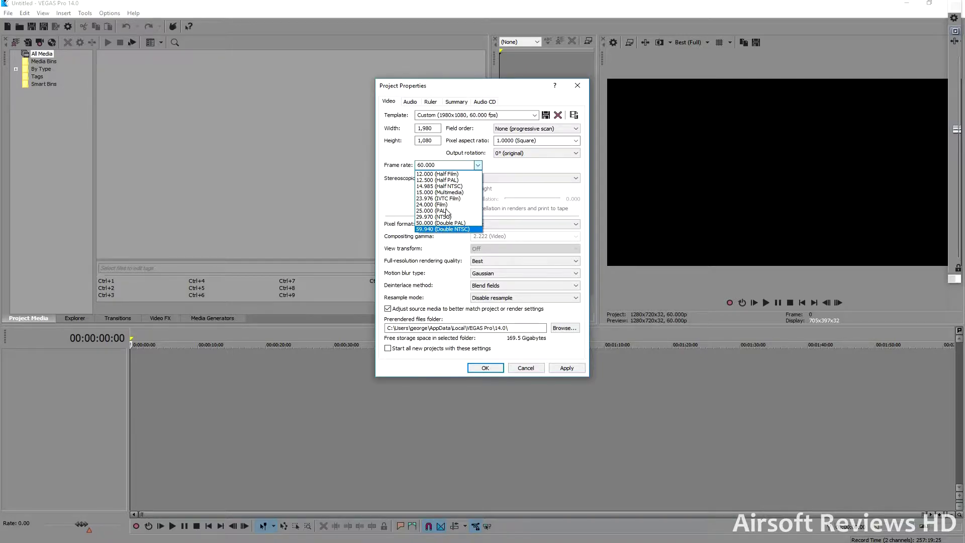
left_click(444, 230)
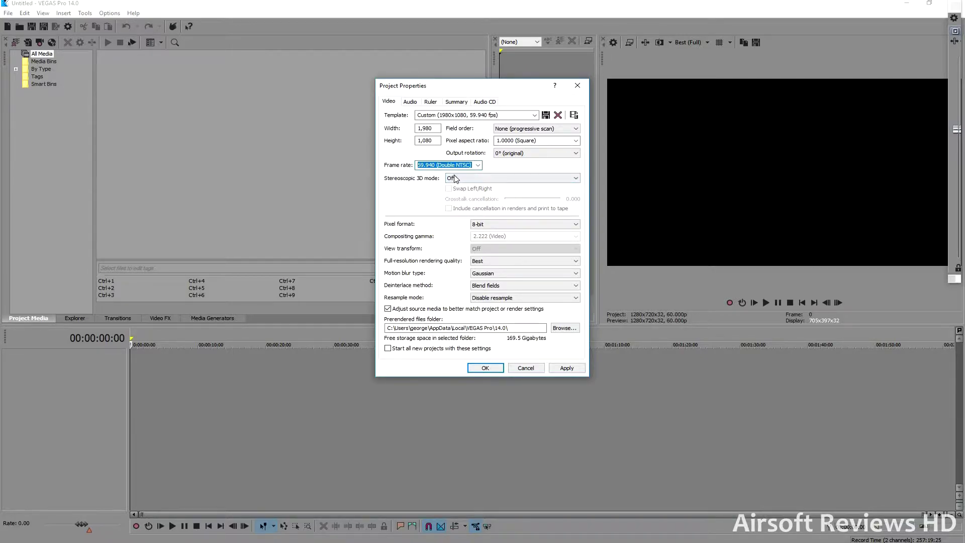
left_click(433, 165)
- Check the rendering quality, motion blur, deinterlace and resample settings, and accept the project properties
left_click(494, 265)
left_click(491, 280)
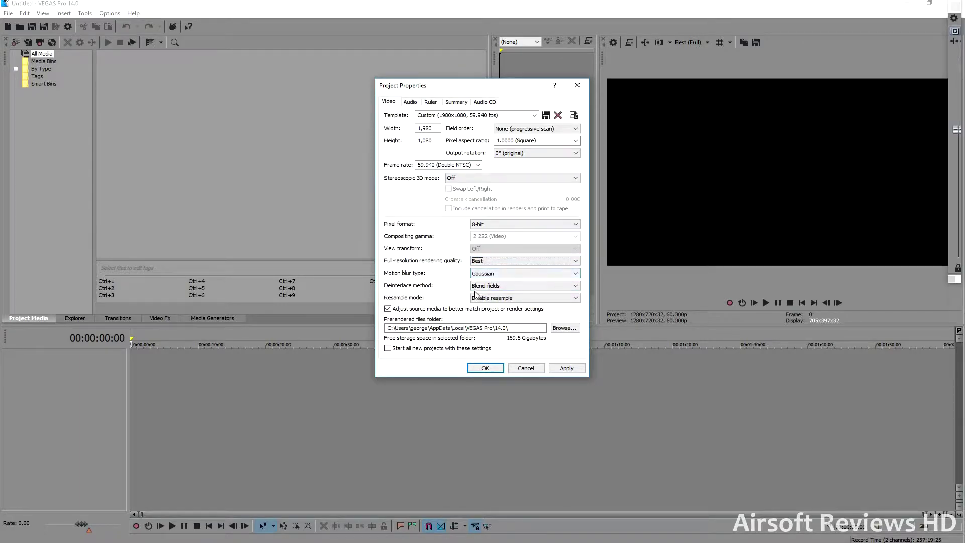
left_click(479, 291)
left_click(477, 298)
left_click(489, 298)
left_click(452, 297)
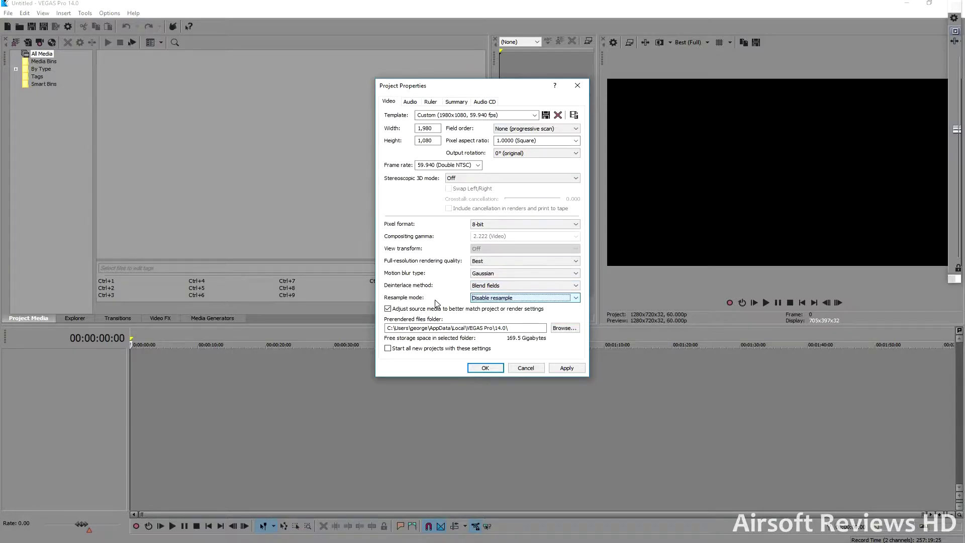
left_click(486, 368)
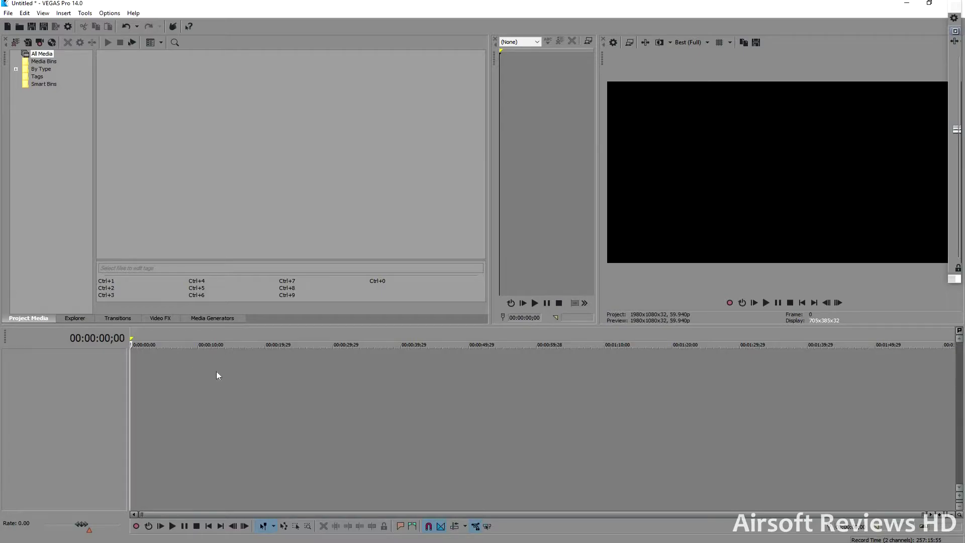
left_click(8, 13)
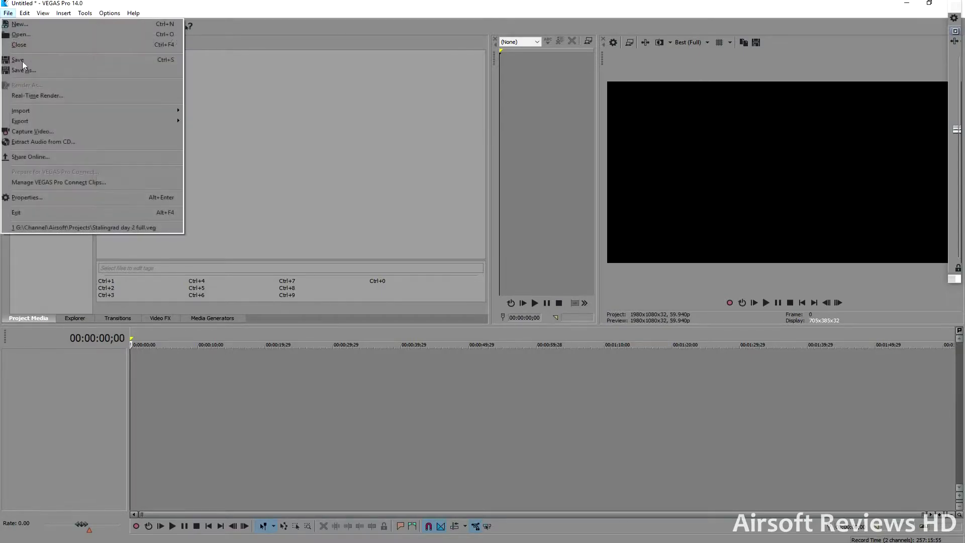
mouse_move(118, 112)
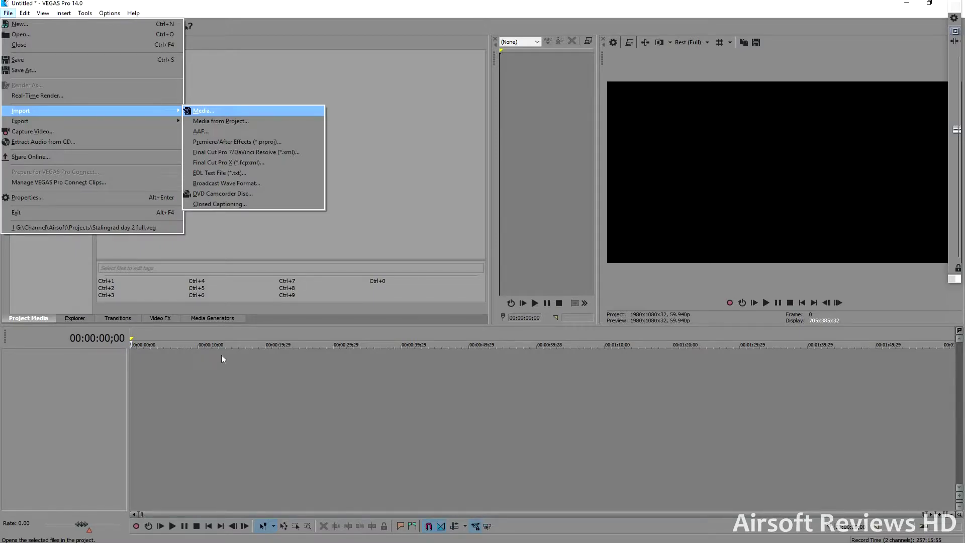
left_click(194, 111)
- Add the clip 2015_0718_000006_115 from the Movie folder to the start of the timeline and select its video event
mouse_move(166, 537)
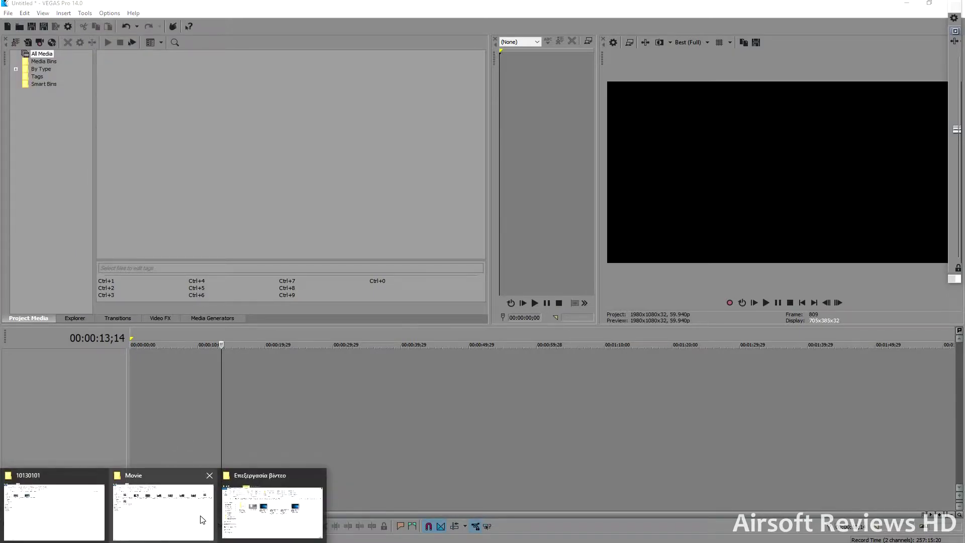
left_click(203, 520)
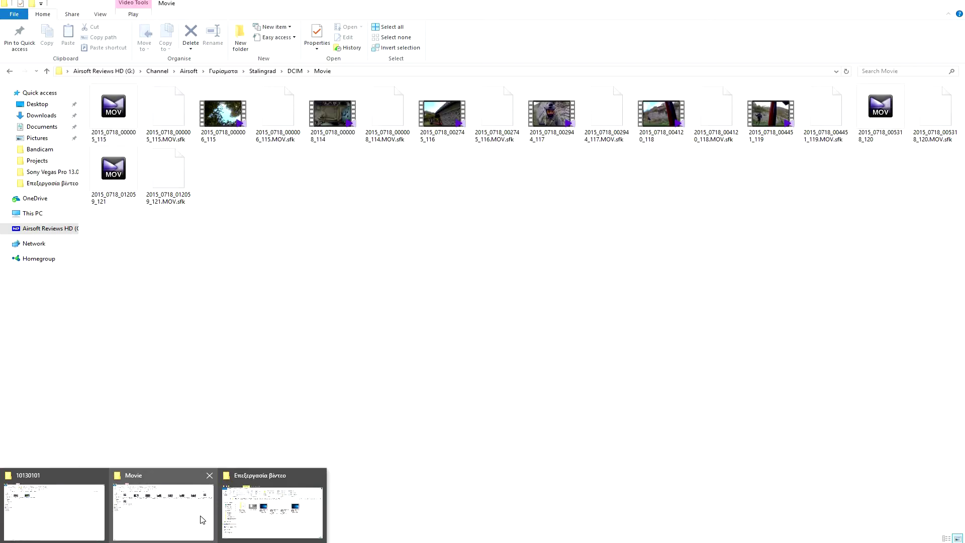
left_click(235, 125)
left_click_drag(223, 116, 376, 401)
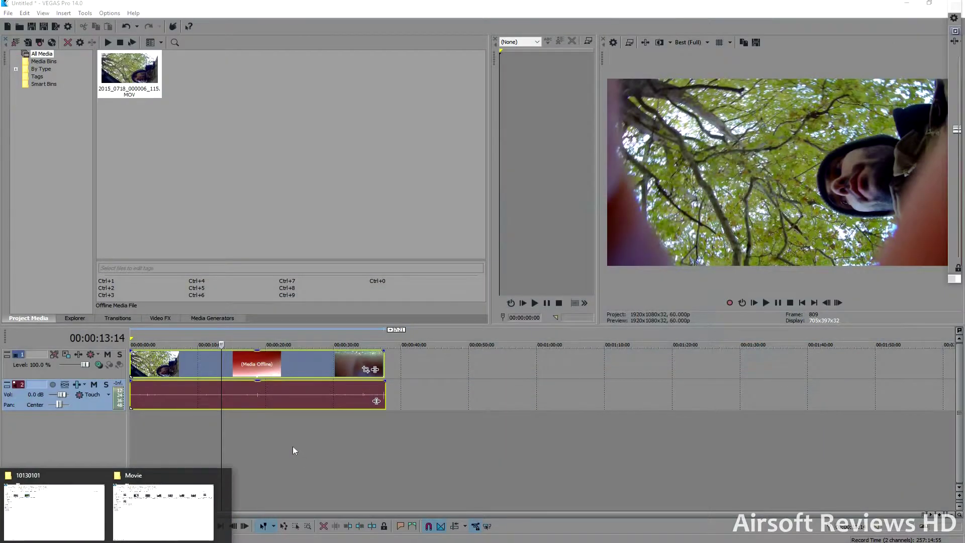
left_click(294, 446)
left_click(248, 360)
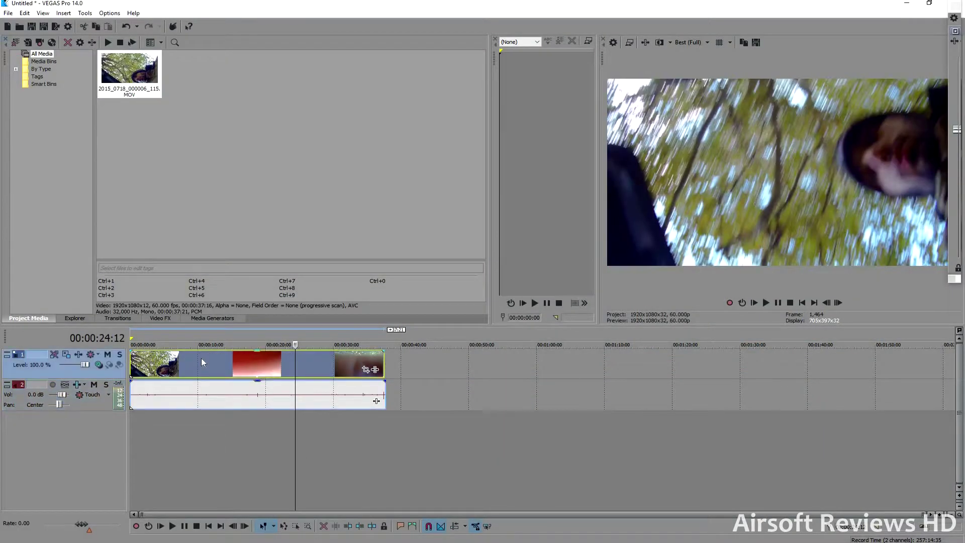
- Inspect the picture at several points along the clip on the timeline
left_click(201, 358)
left_click(176, 360)
left_click(323, 360)
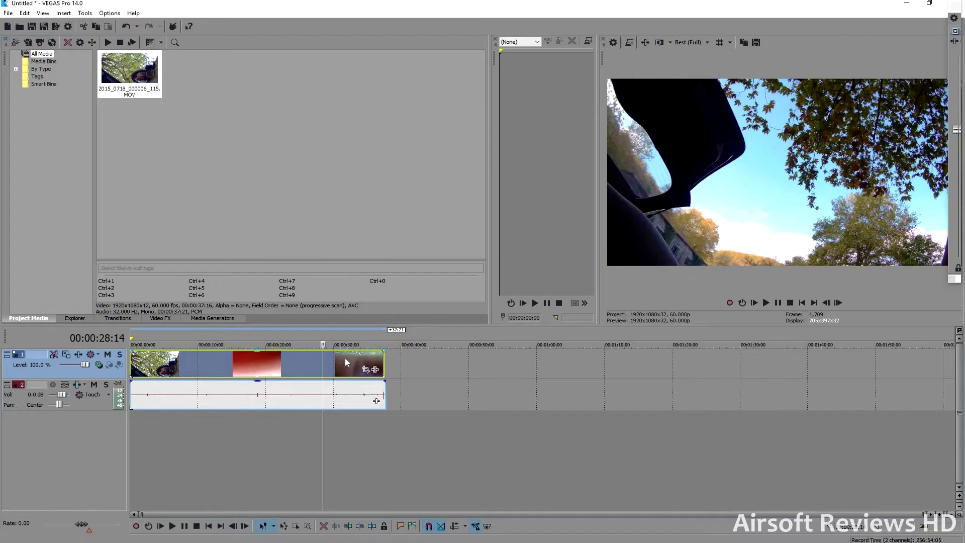
left_click(342, 360)
left_click(372, 360)
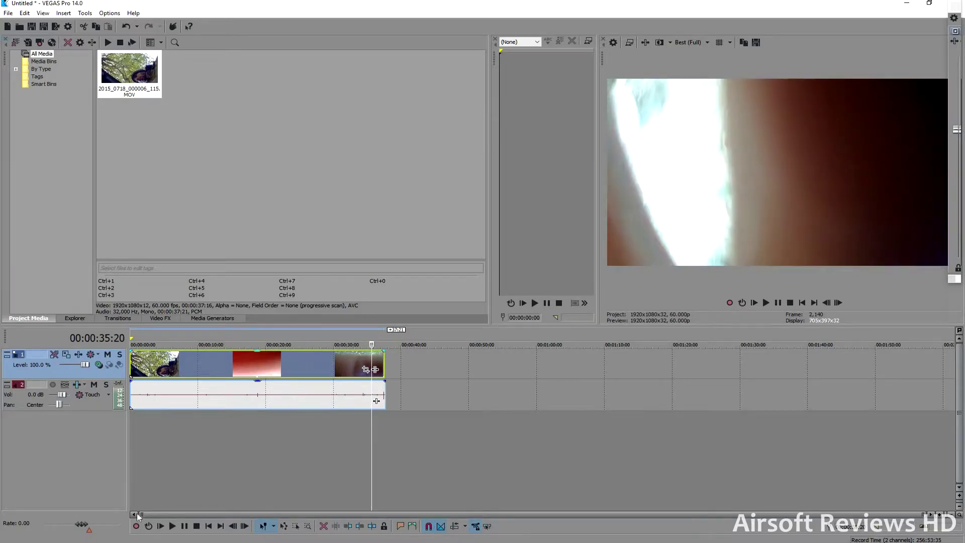
mouse_move(110, 542)
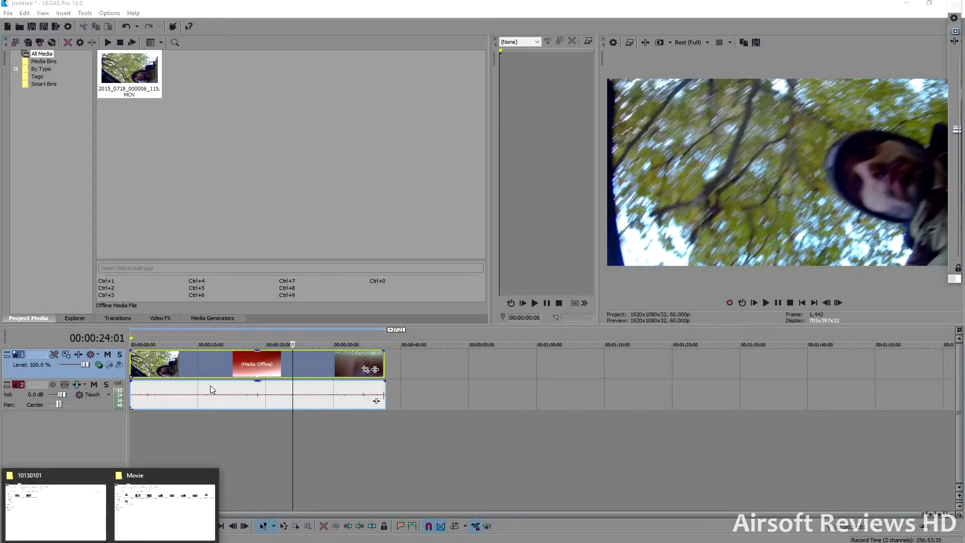
left_click(216, 417)
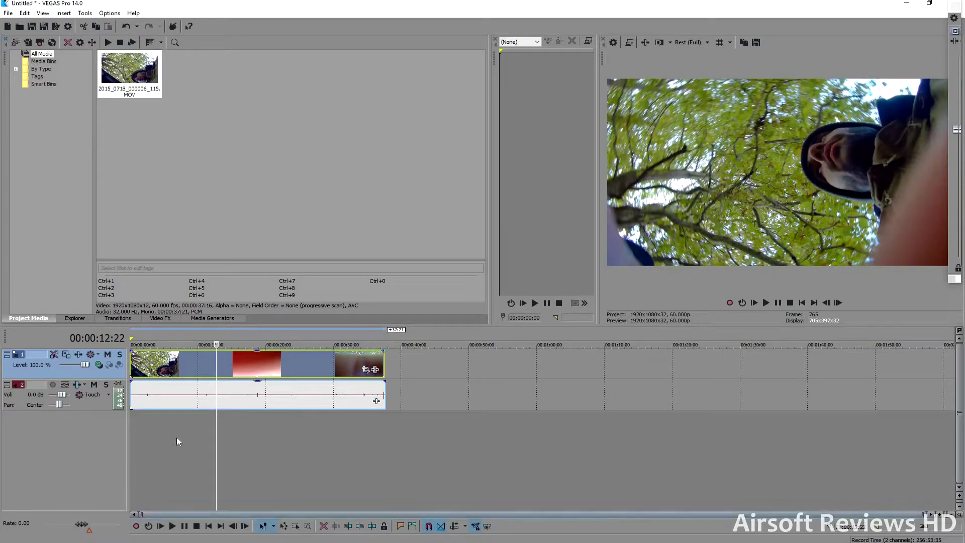
- Undo adding the first clip and place 2015_0718_002944_117 from the Movie folder at the start of the timeline instead
key("ctrl+z")
mouse_move(110, 541)
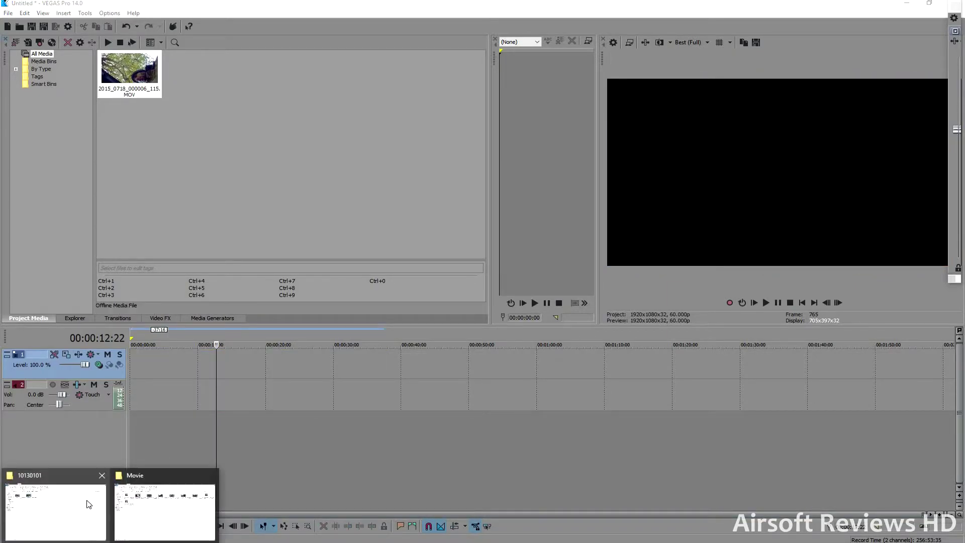
left_click(56, 503)
left_click(166, 503)
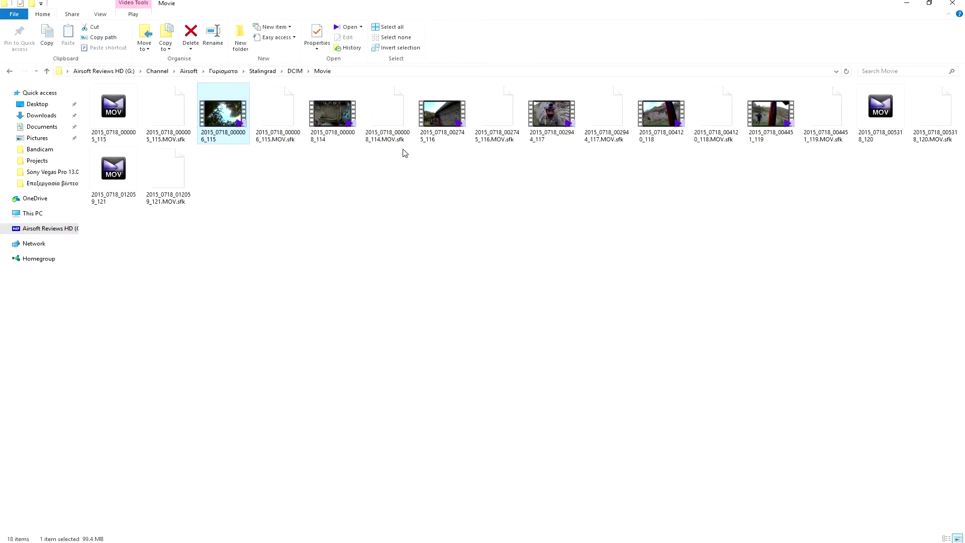
left_click_drag(240, 453, 133, 367)
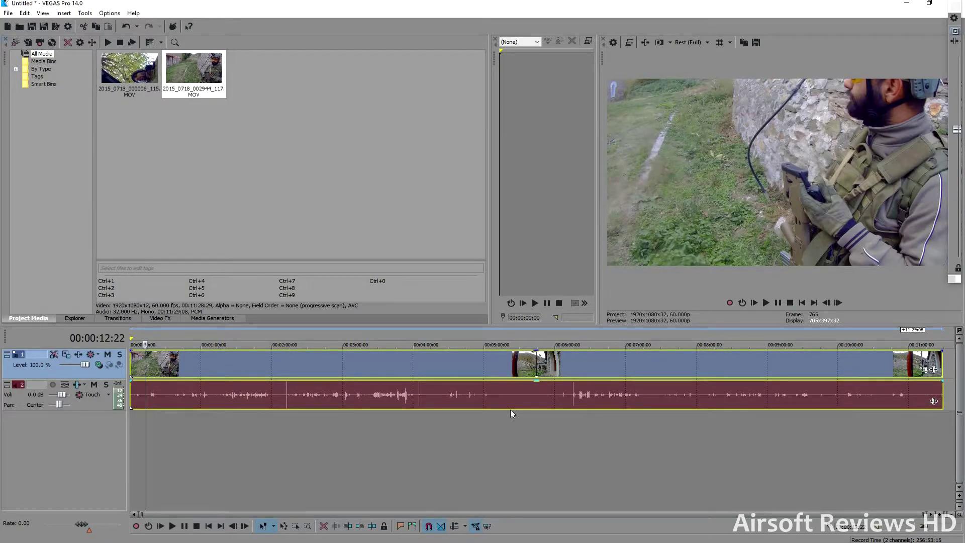
- Examine the footage at various points across the 2015_0718_002944_117 clip, both zoomed in and at full length
scroll(639, 392, "up", 2)
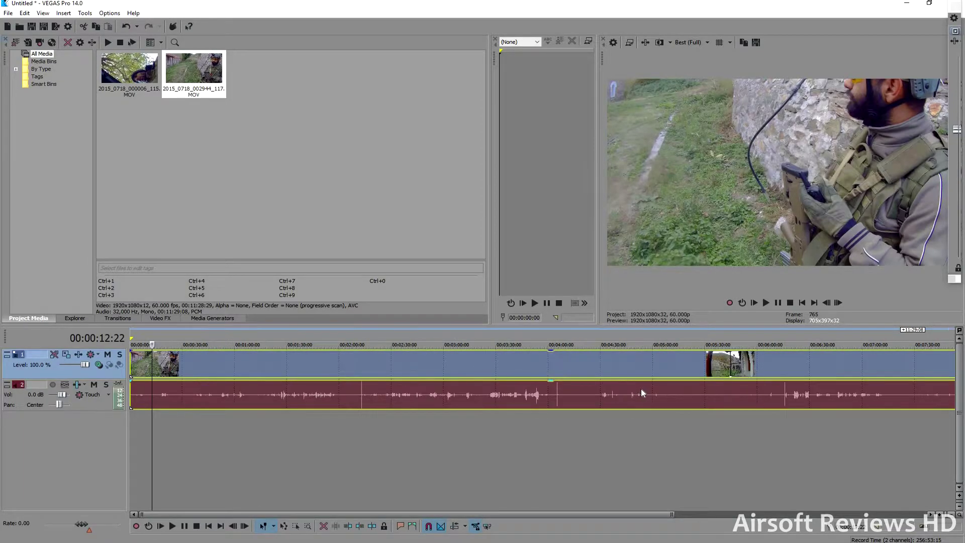
scroll(646, 377, "down", 2)
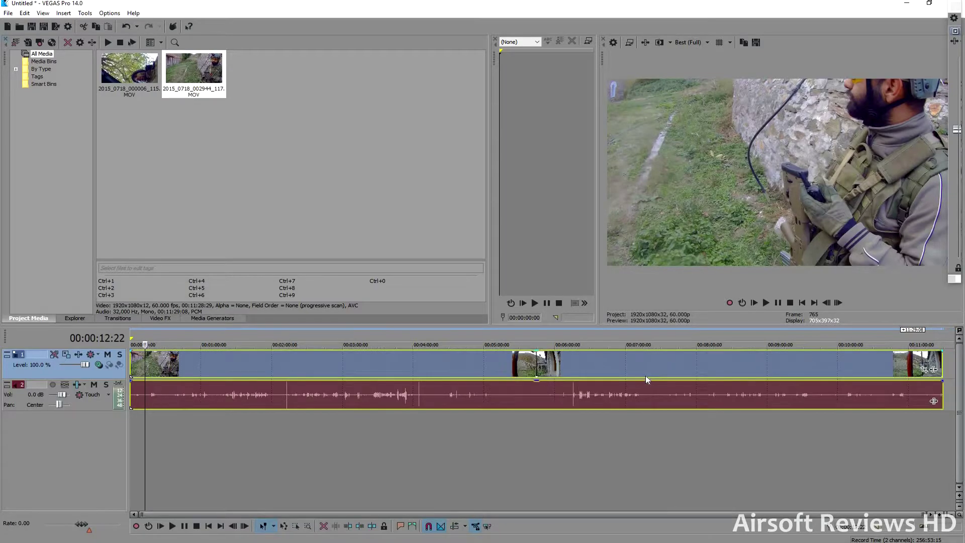
left_click(711, 372)
left_click(484, 356)
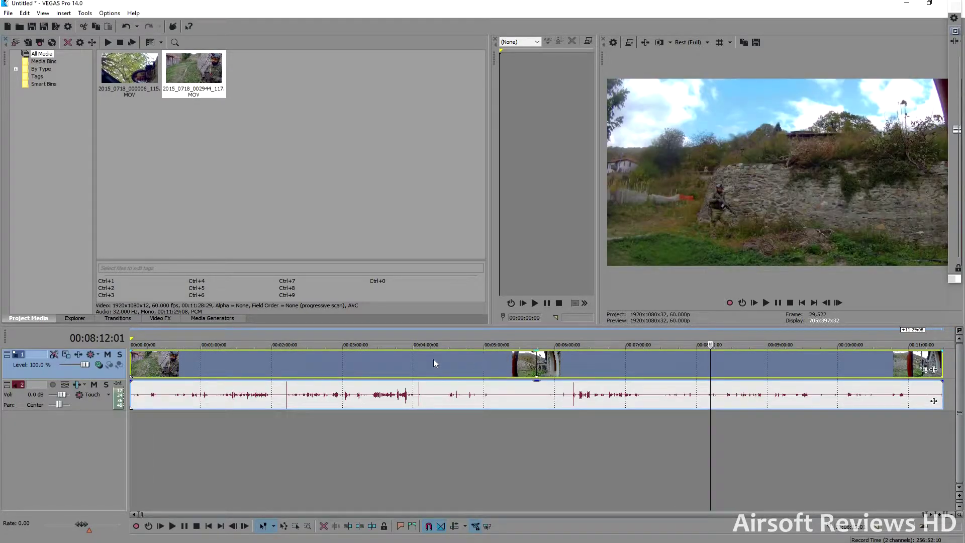
left_click(407, 359)
left_click(328, 360)
left_click(606, 357)
left_click(752, 354)
left_click(480, 357)
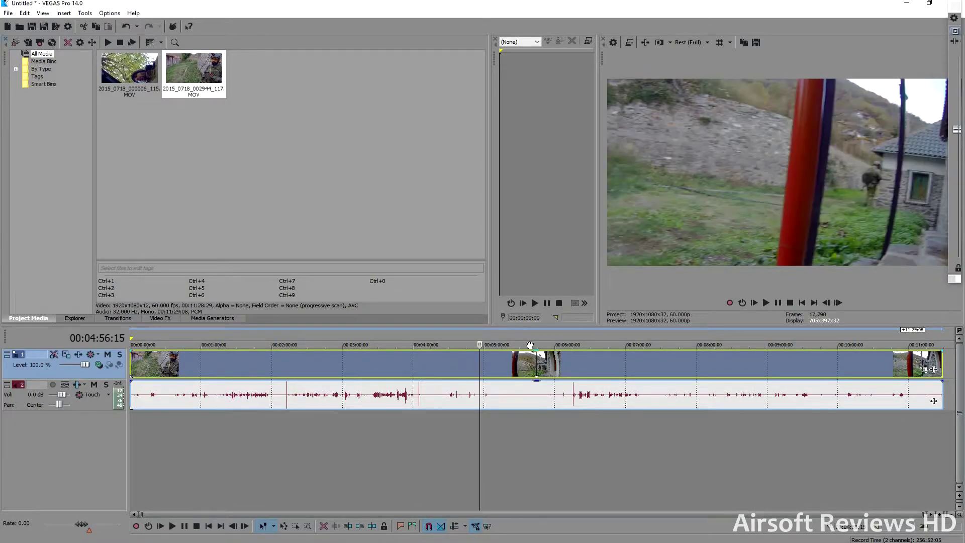
key("space")
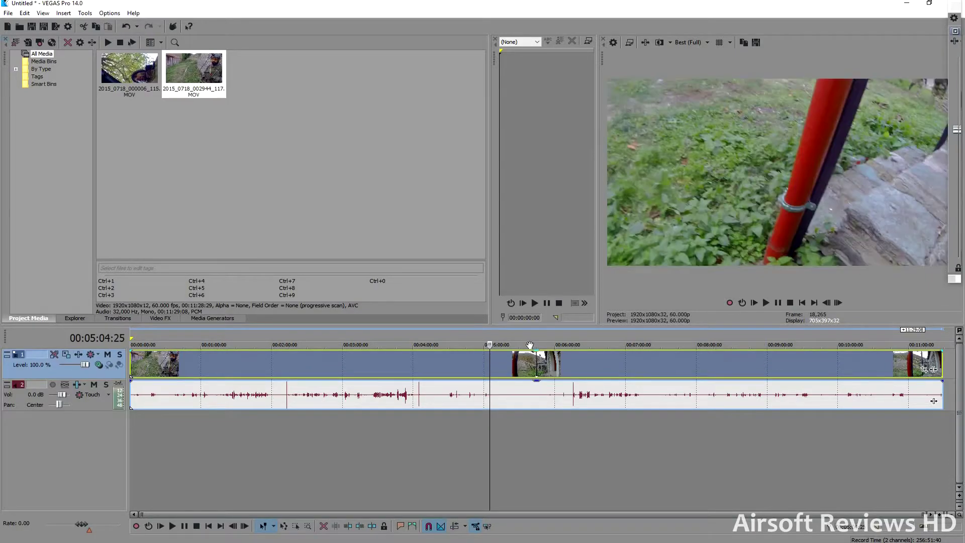
scroll(521, 368, "up", 10)
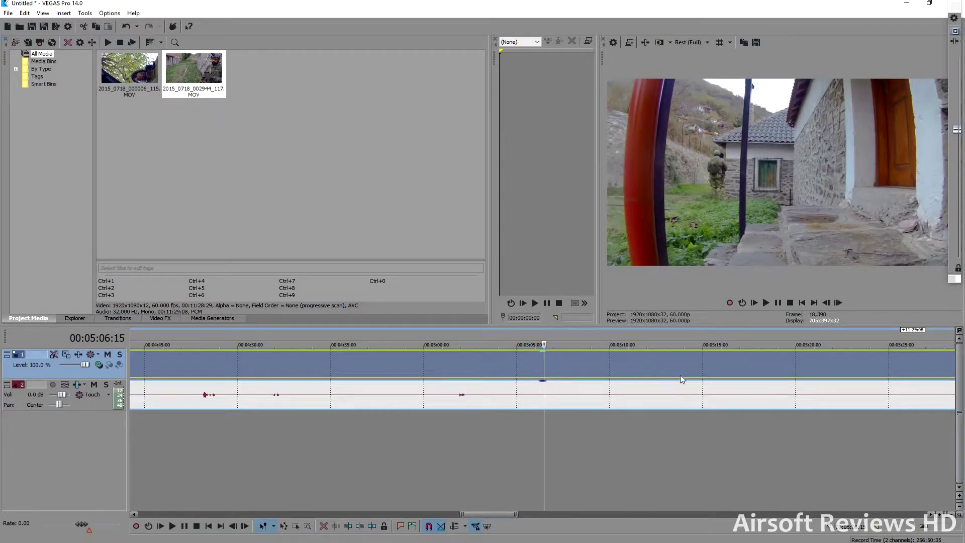
scroll(620, 402, "down", 10)
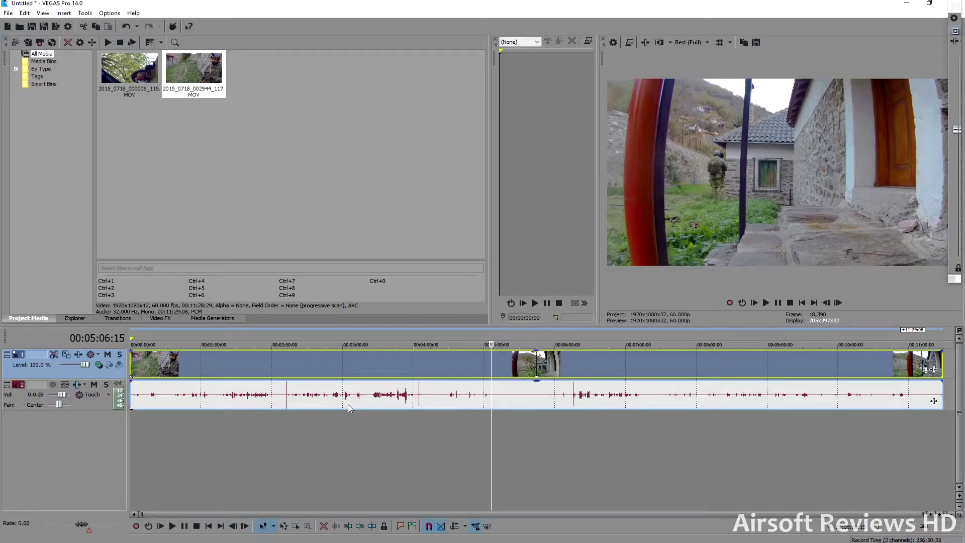
- Play the clip from near its beginning, pause it, replay it from the start and stop playback
left_click(274, 363)
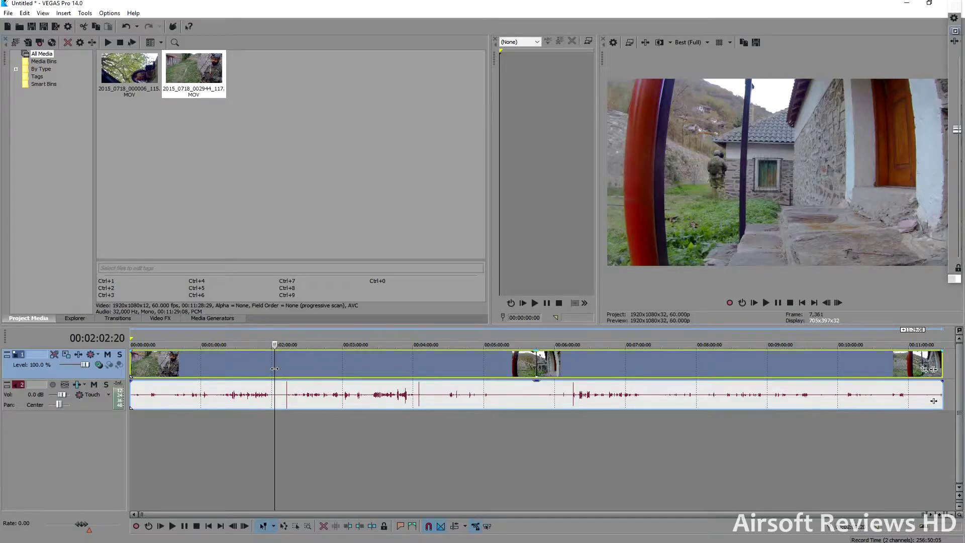
left_click(155, 363)
key("space")
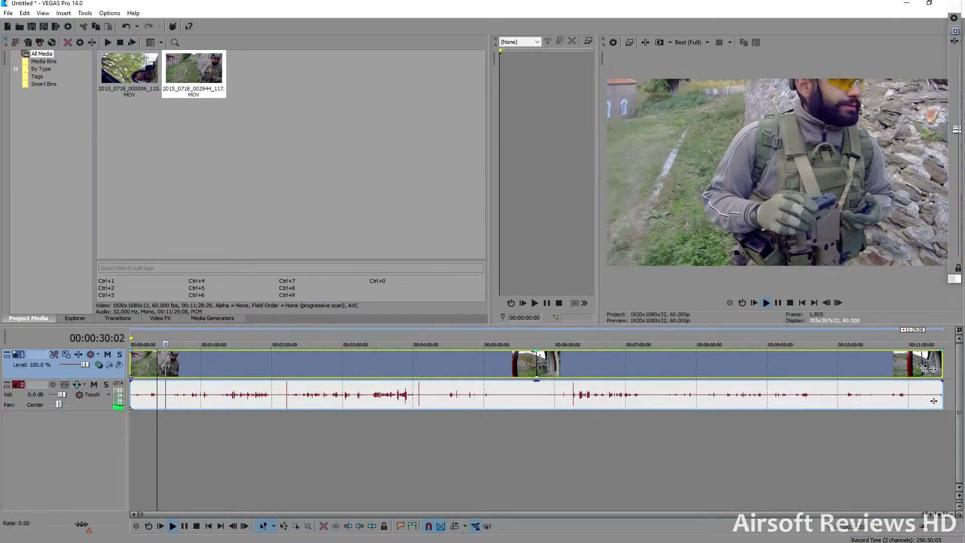
key("Return")
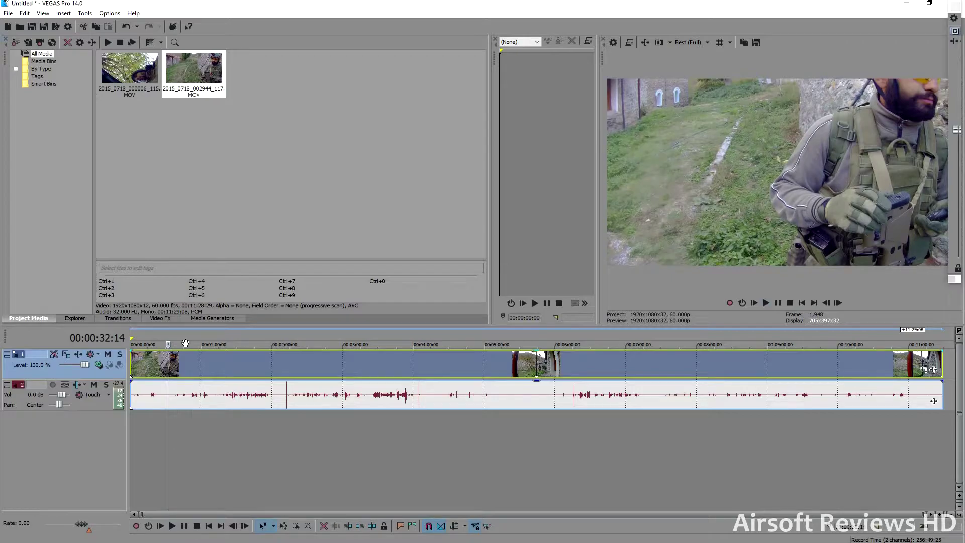
left_click(771, 299)
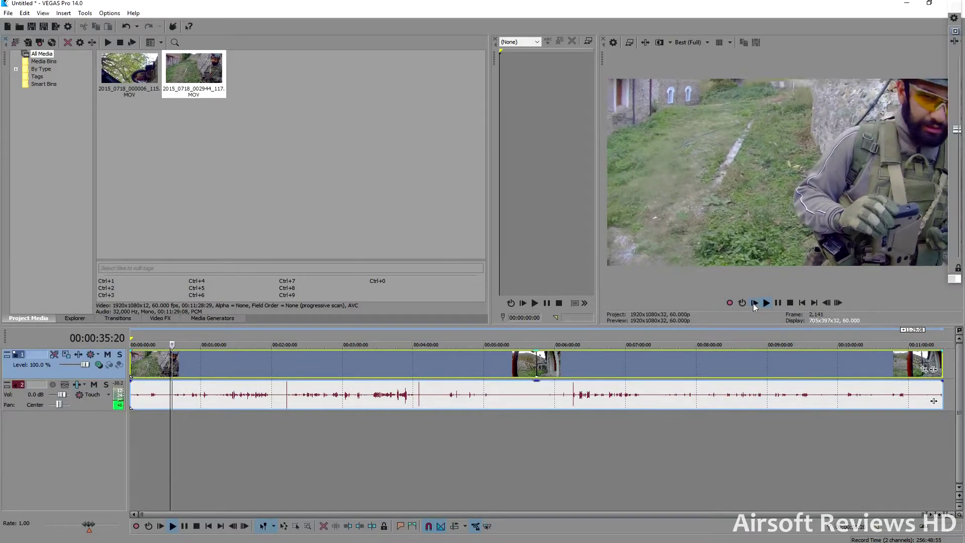
left_click(754, 303)
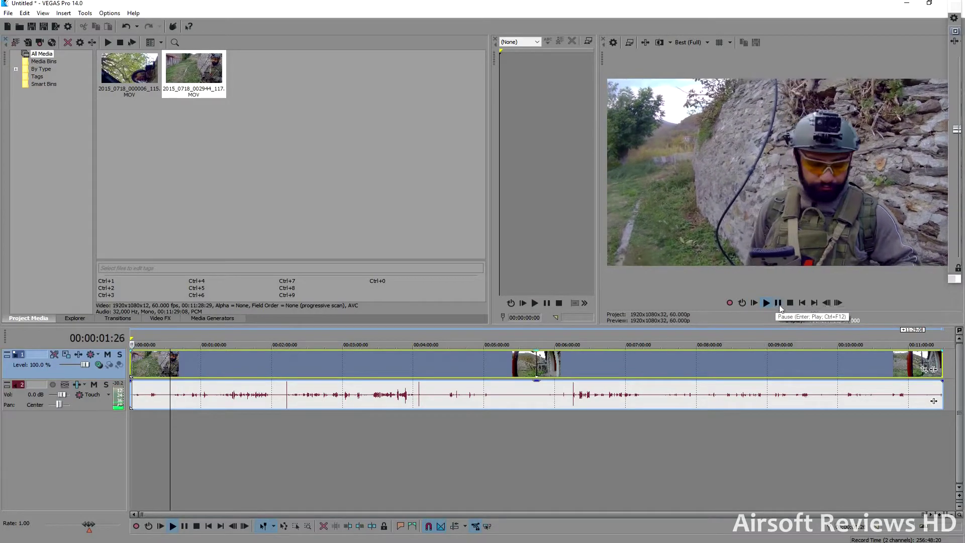
key("space")
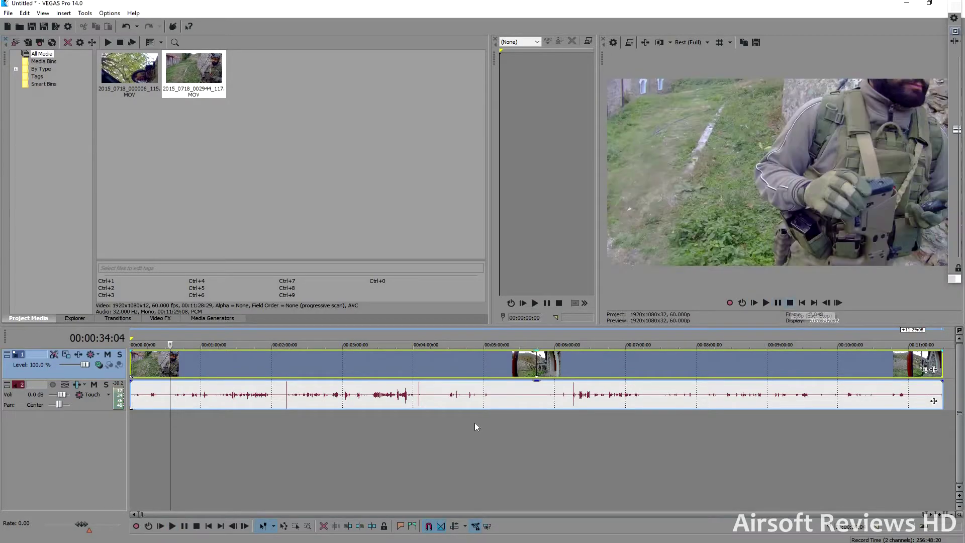
- Split the video and audio of the clip at 00:01:35:00
left_click(269, 363)
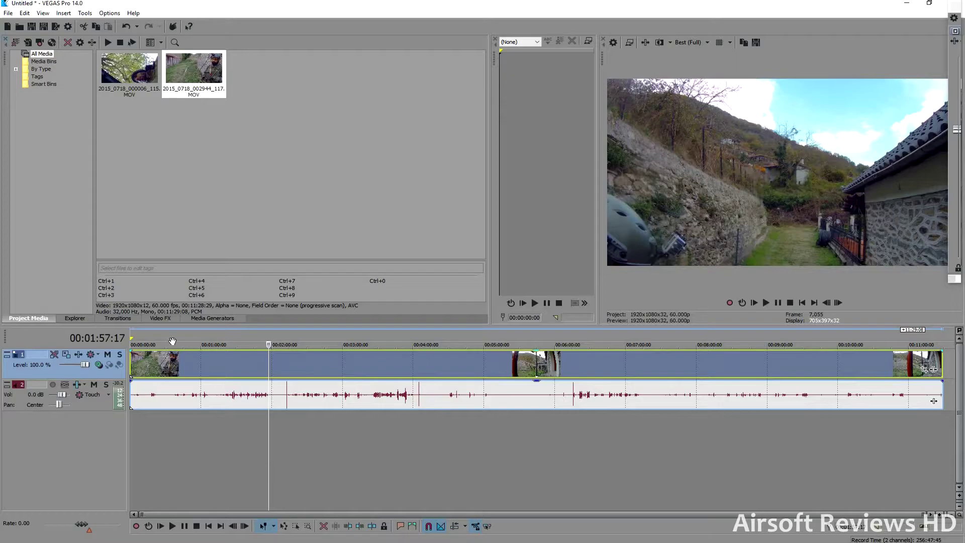
left_click(510, 389)
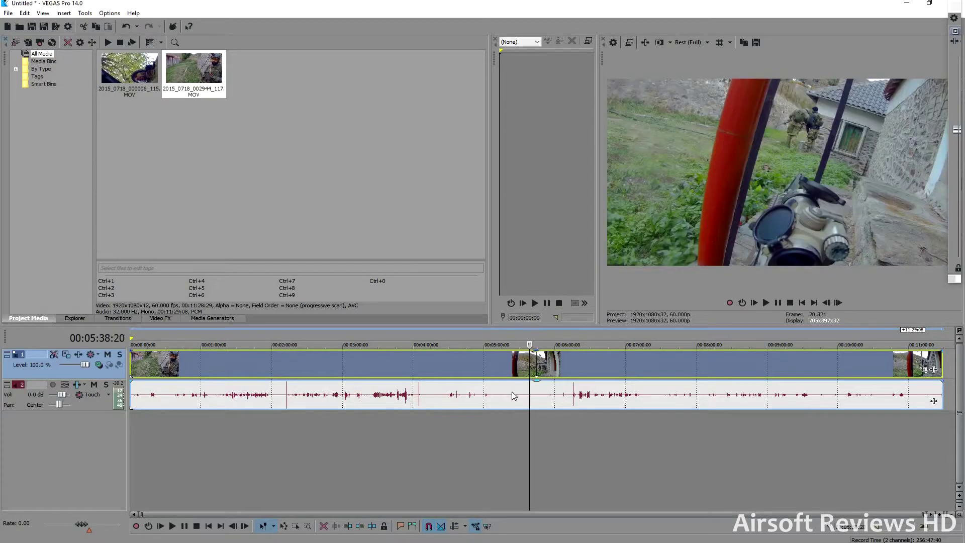
left_click(242, 361)
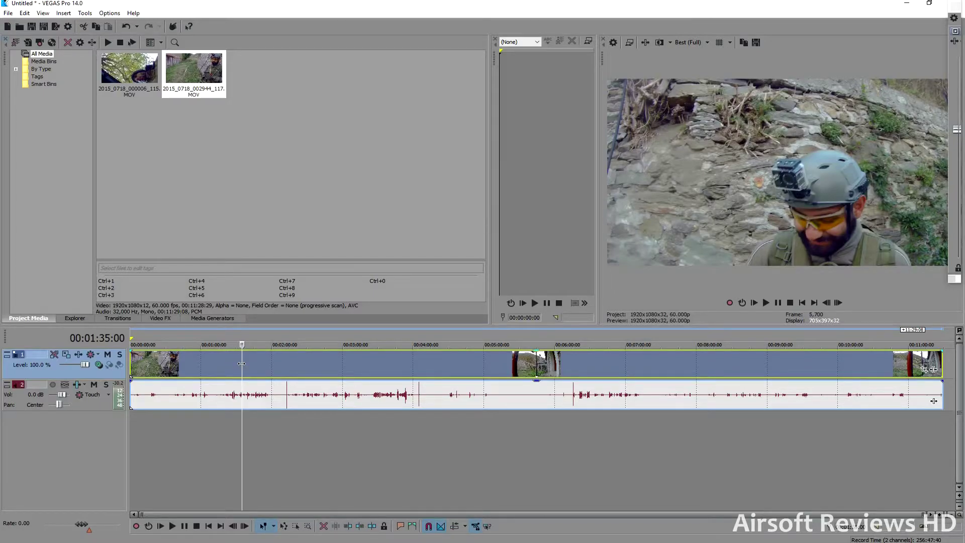
left_click(241, 363)
key("s")
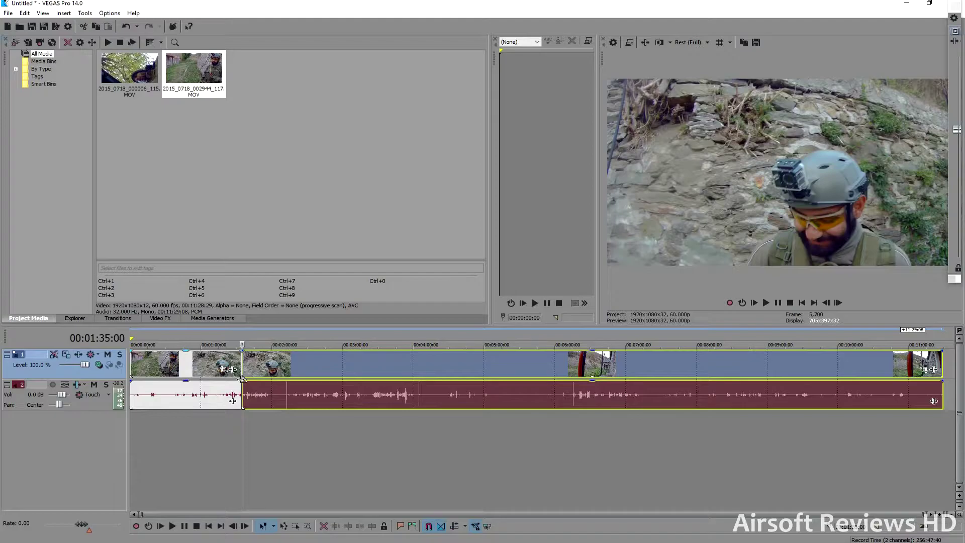
- Split the clip again at 00:07:29:13 and delete the part after that cut
scroll(242, 378, "up", 5)
scroll(527, 390, "down", 5)
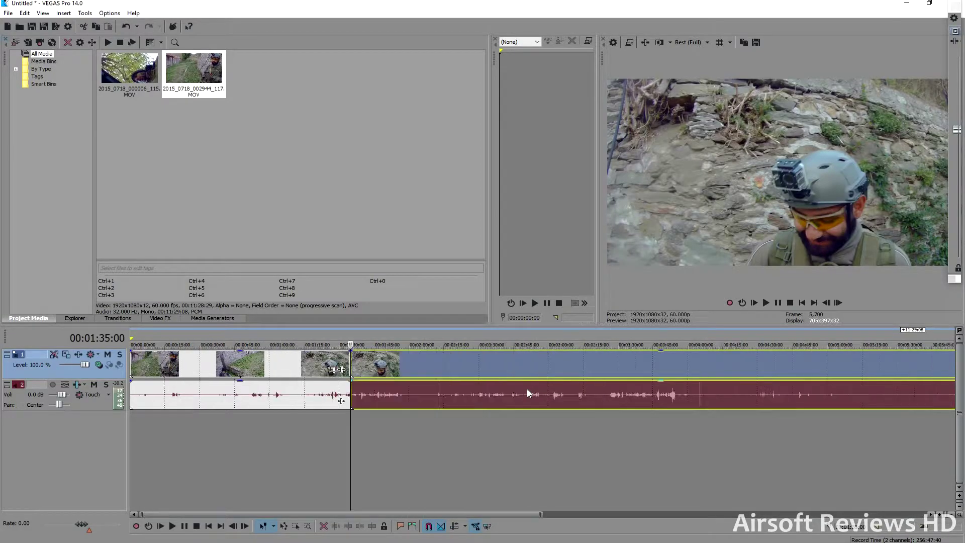
left_click(659, 369)
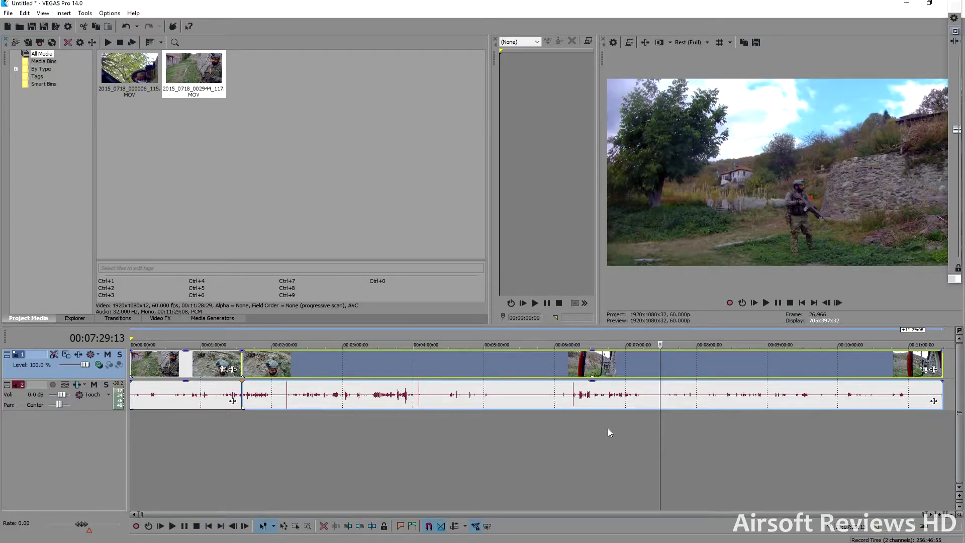
key("s")
left_click(713, 369)
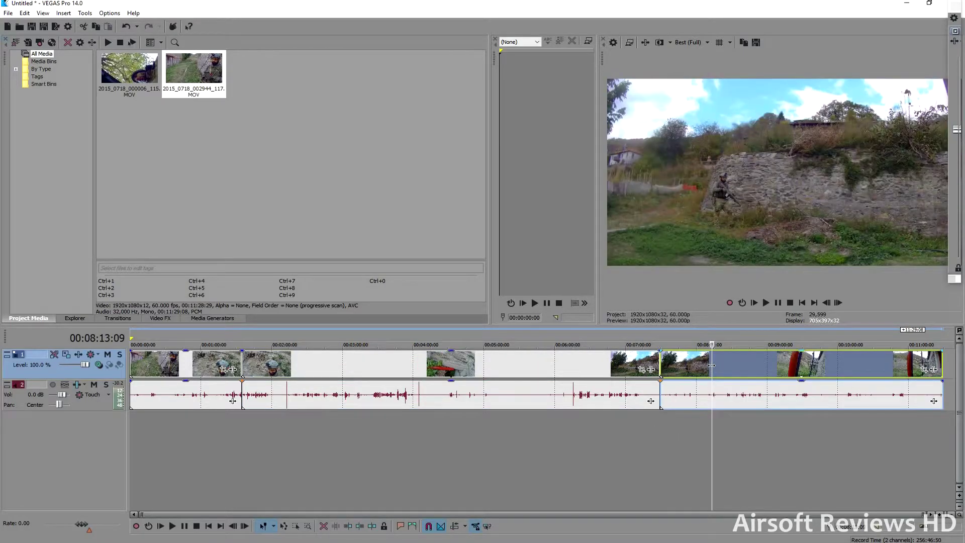
key("Delete")
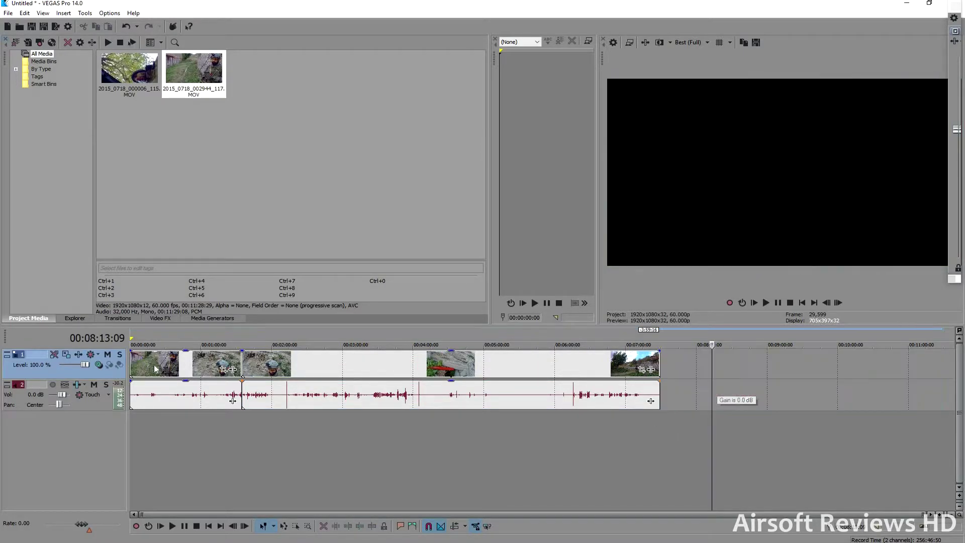
- Delete the opening segment before the first cut and move the remaining segment to the start of the timeline
left_click(175, 368)
key("Delete")
left_click_drag(310, 369, 156, 371)
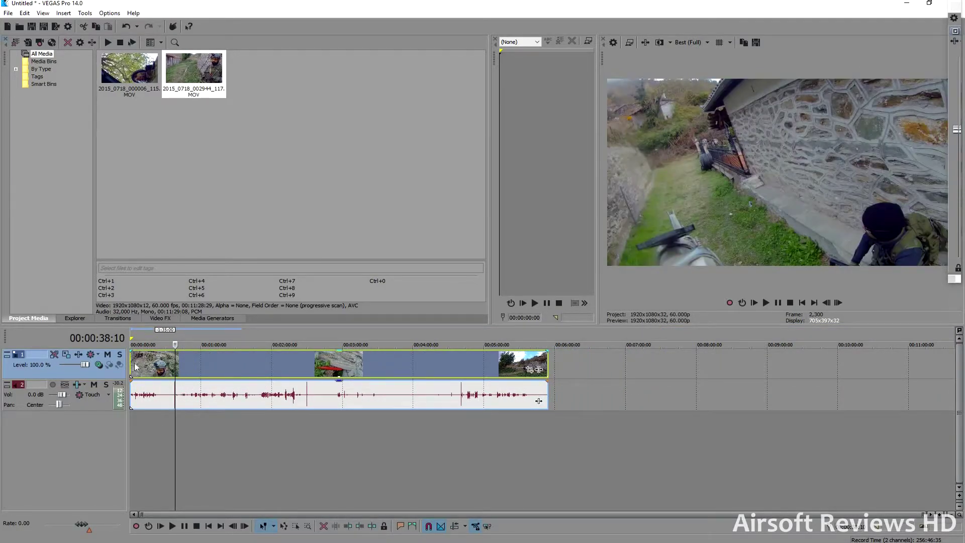
- Return to the start of the timeline and preview the beginning of the remaining segment
key("ctrl+Home")
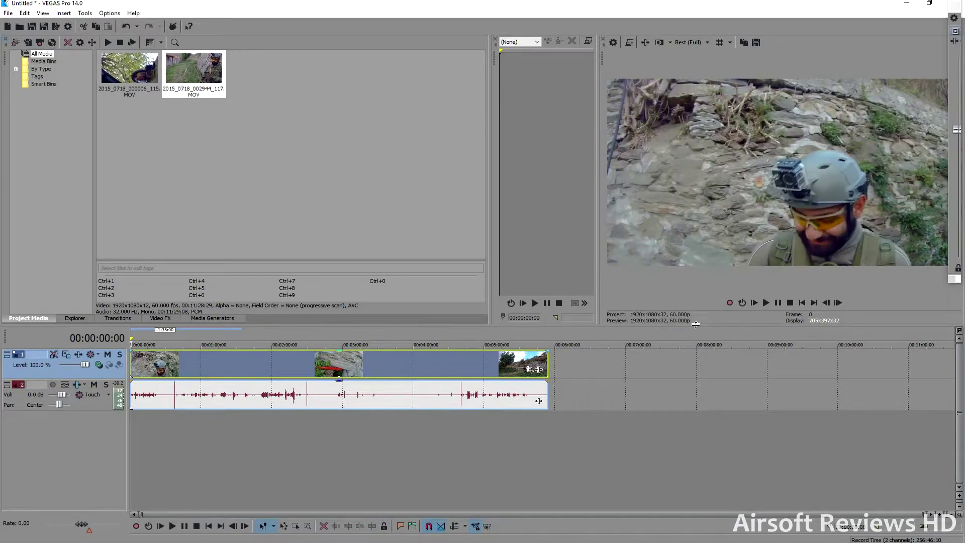
left_click(758, 302)
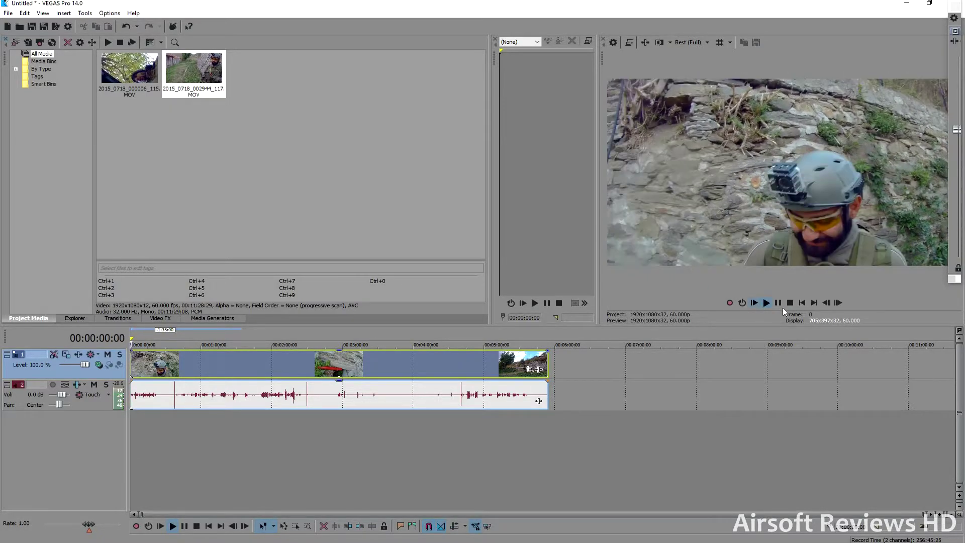
key("space")
- Add a short fade-in at the start of the video event and play from the start to check it
key("grave")
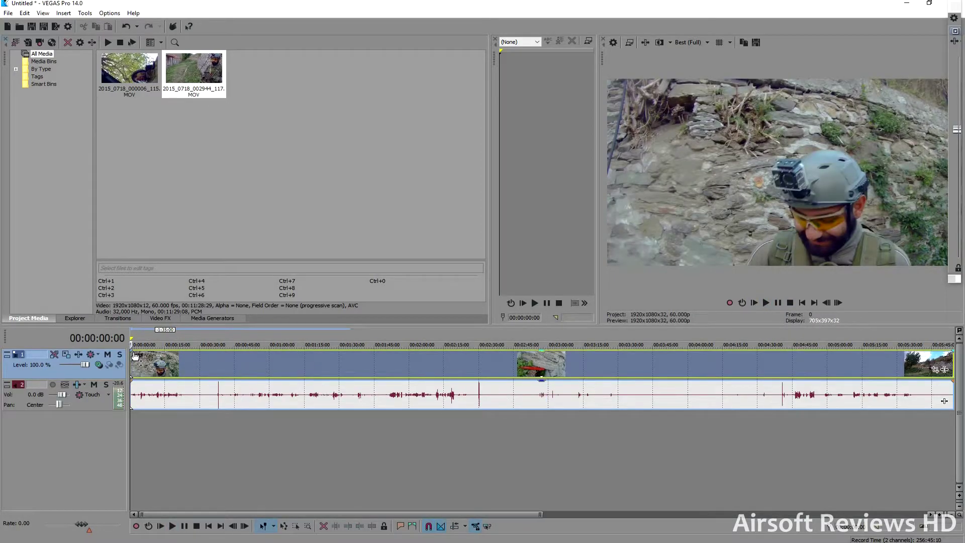
left_click_drag(129, 352, 140, 354)
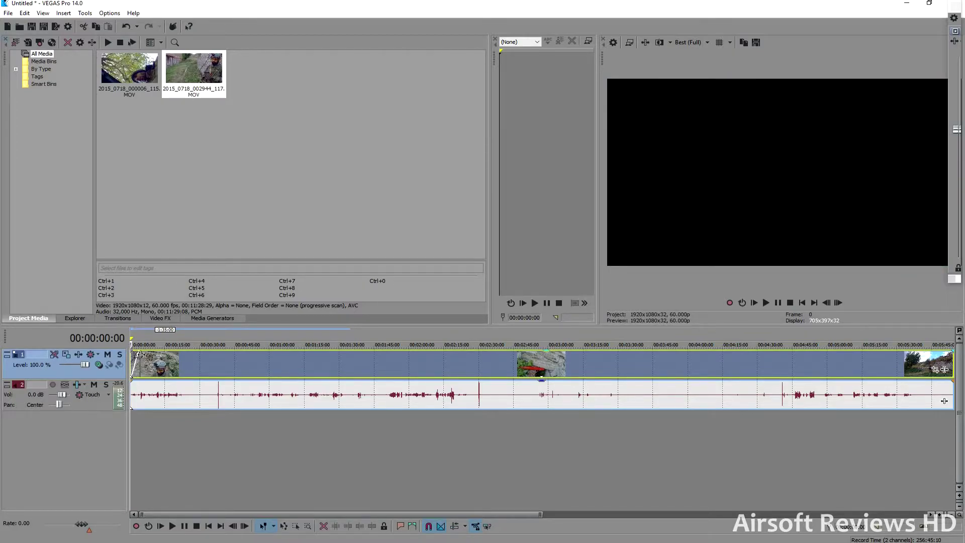
left_click(755, 303)
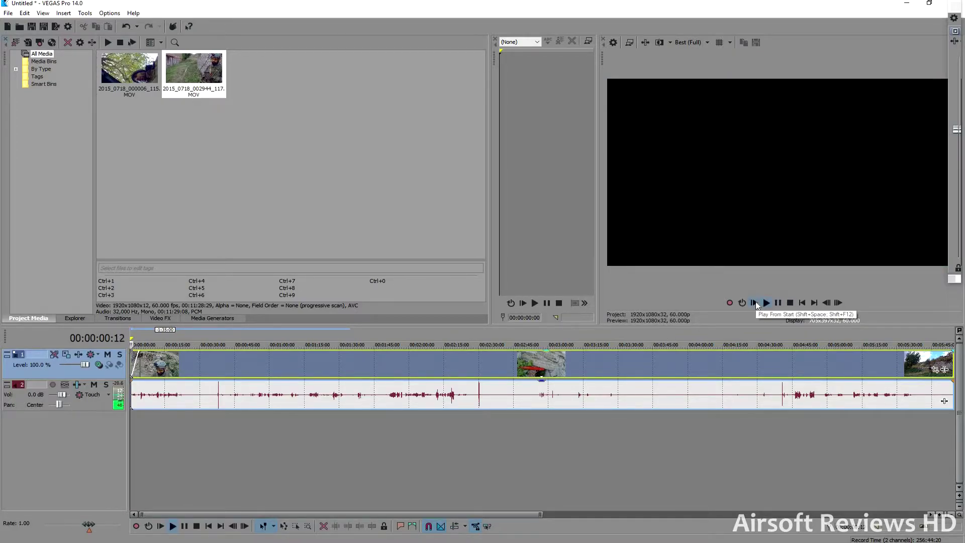
left_click(755, 304)
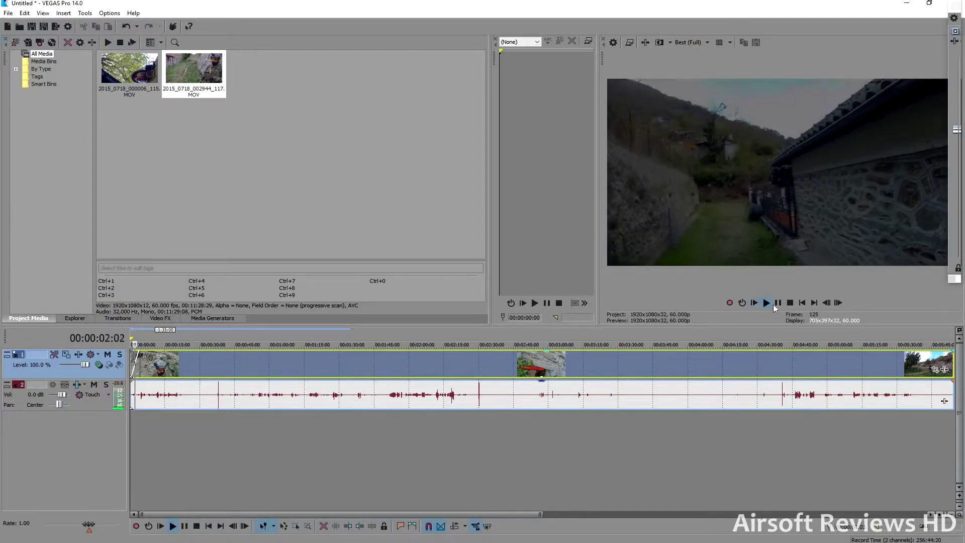
- Shorten the fade-in at the start of the video event and replay the opening seconds to check it
left_click(778, 303)
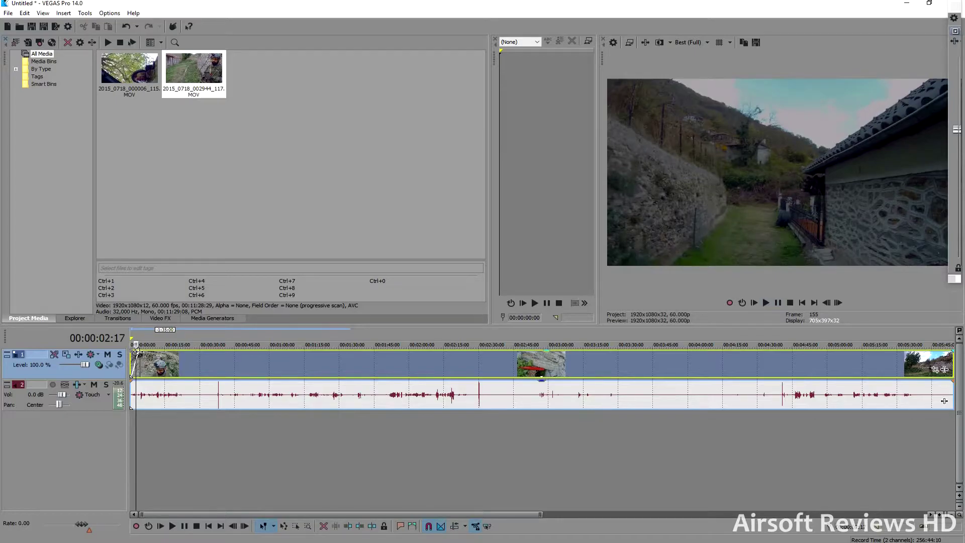
left_click_drag(136, 352, 131, 352)
left_click(756, 303)
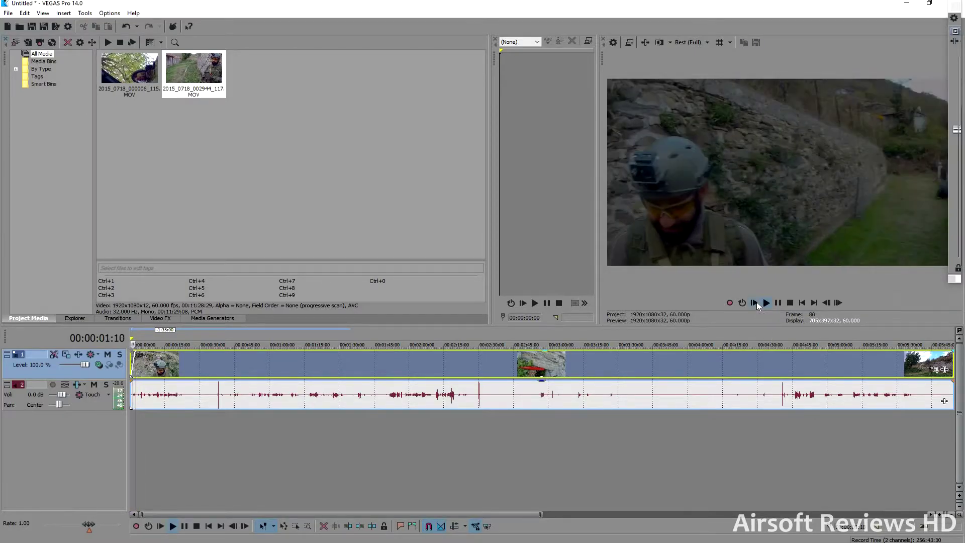
left_click(757, 302)
left_click(778, 303)
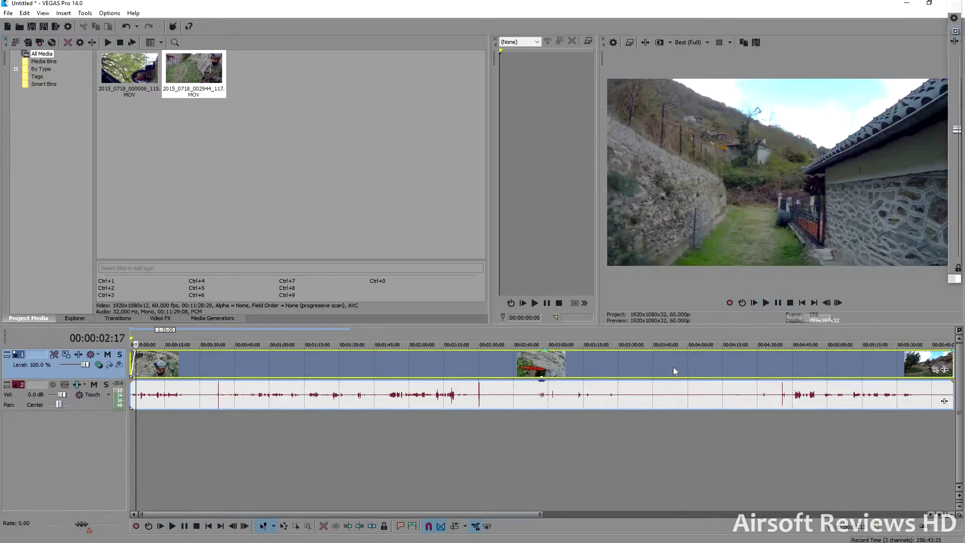
- Add 2015_0718_004120_118 from the Movie folder in File Explorer to the same tracks and snap it against the first clip's end
scroll(281, 446, "down", 3)
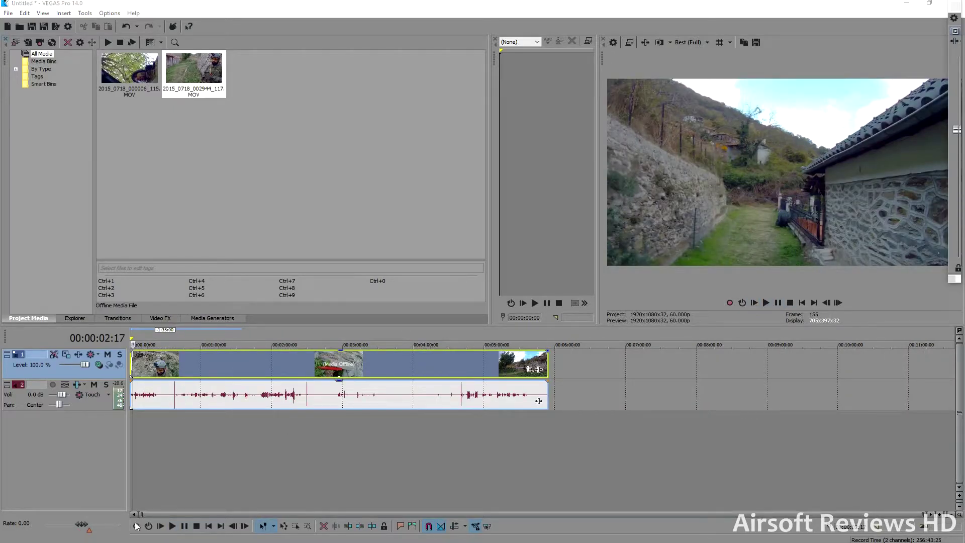
left_click(181, 528)
left_click_drag(662, 113, 588, 368)
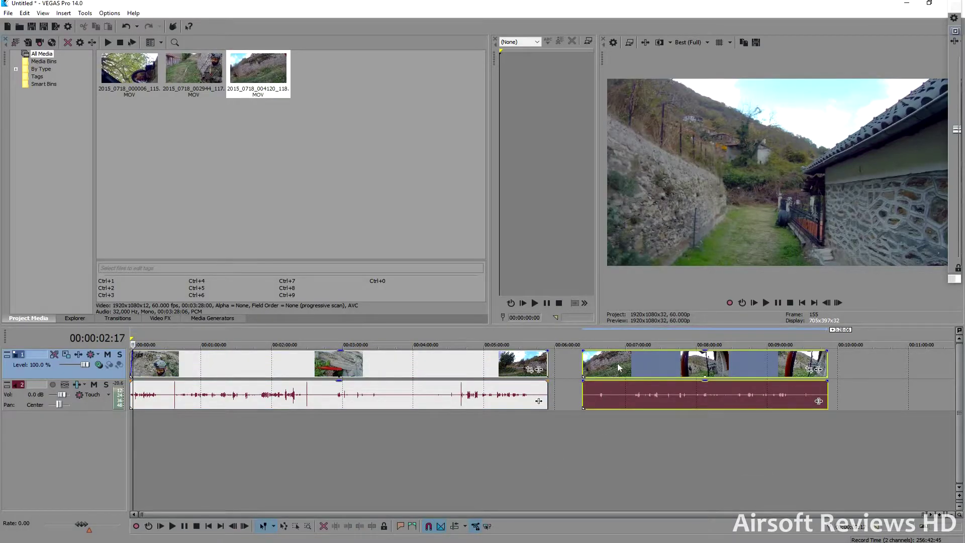
left_click(617, 417)
left_click(561, 359)
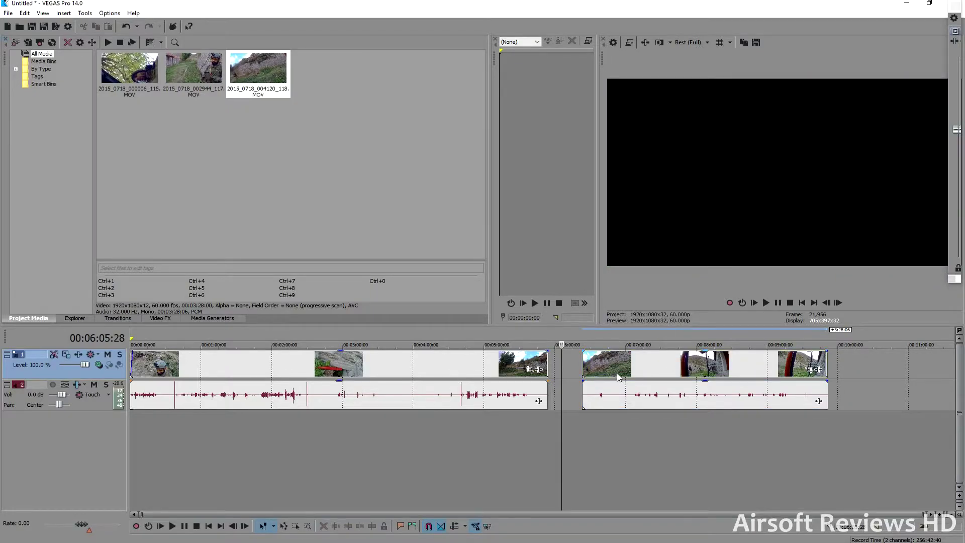
left_click_drag(607, 377, 539, 362)
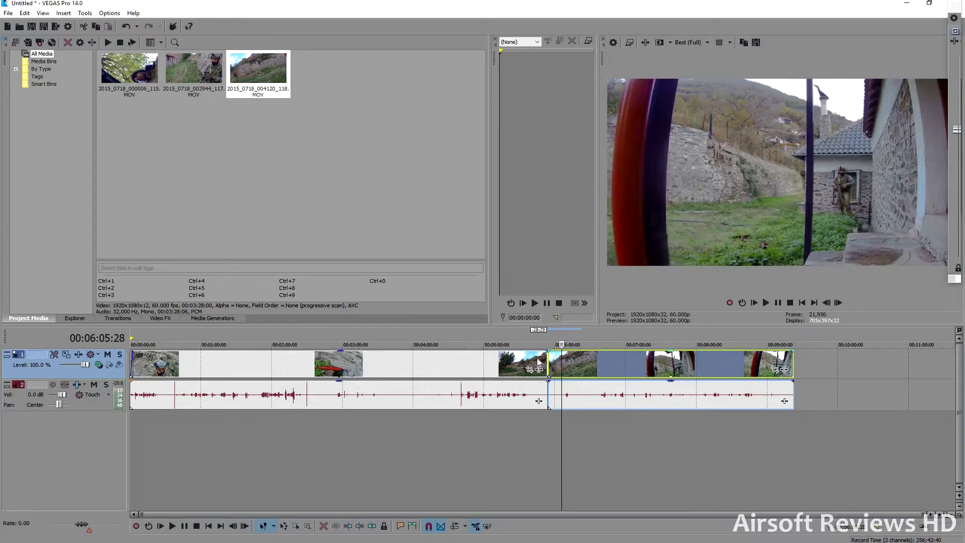
- Preview the hard cut between the end of the first clip and the start of the second clip
left_click(537, 362)
left_click(765, 304)
scroll(603, 366, "up", 3)
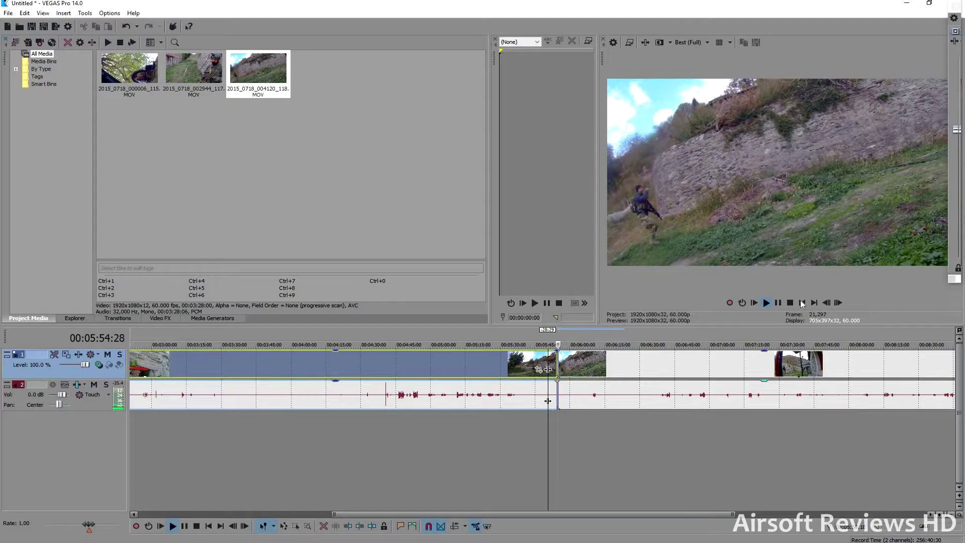
left_click(791, 303)
- Overlap the start of the second clip with the end of the first to create a 1:00 crossfade
scroll(585, 403, "up", 3)
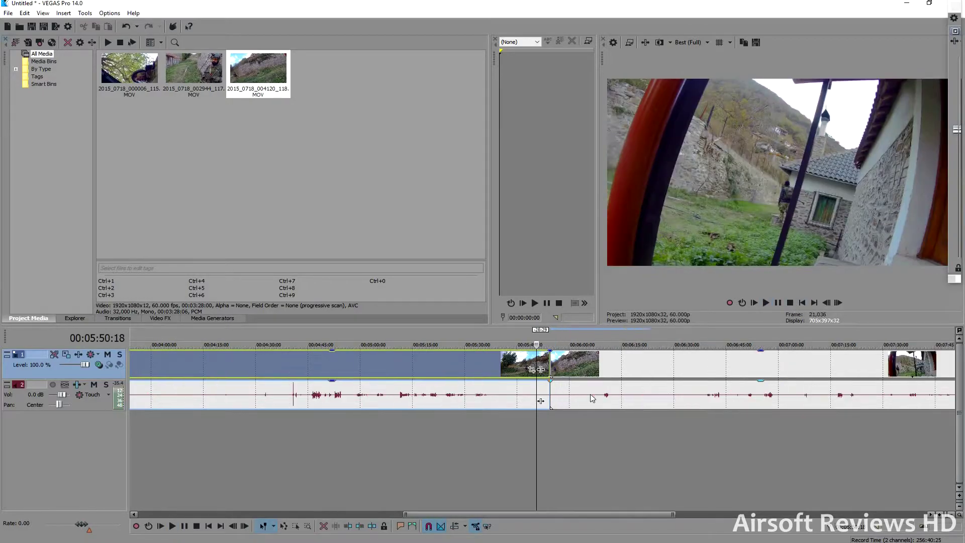
left_click_drag(589, 369, 582, 369)
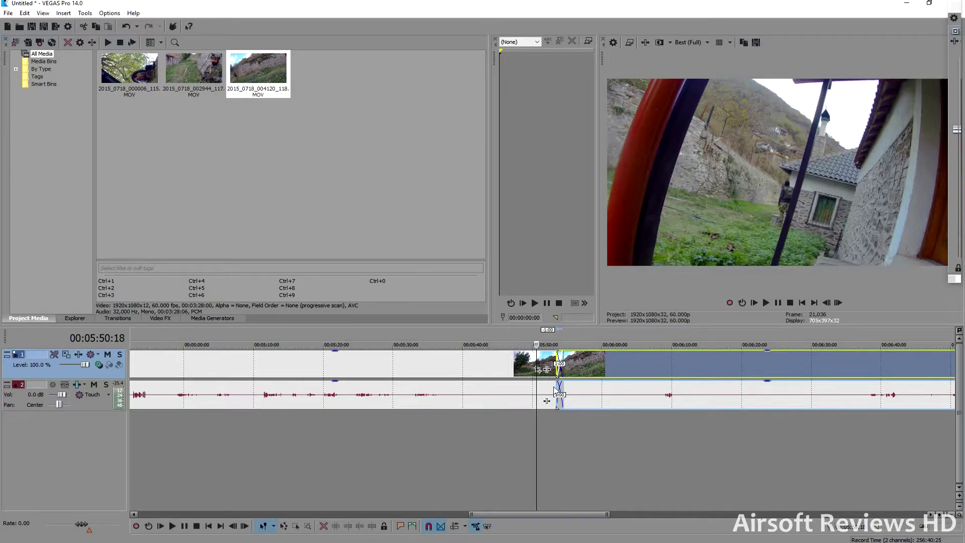
scroll(612, 406, "up", 6)
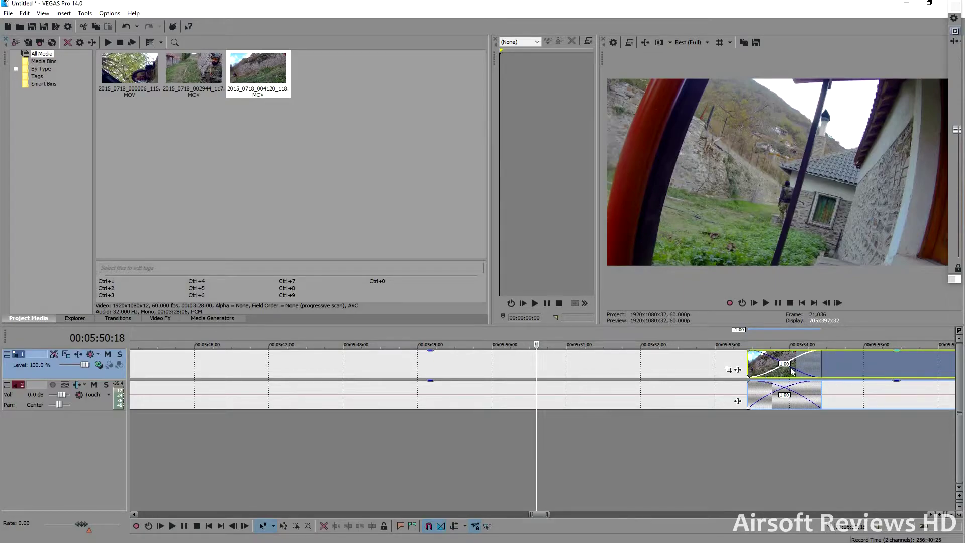
- Play the timeline from just before the crossfade to check the transition between the two clips
left_click(739, 360)
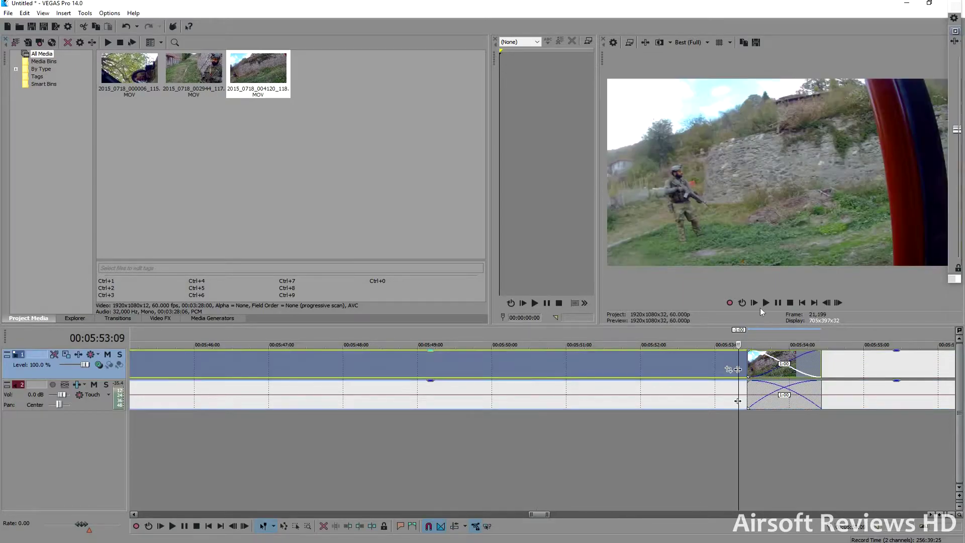
left_click(763, 307)
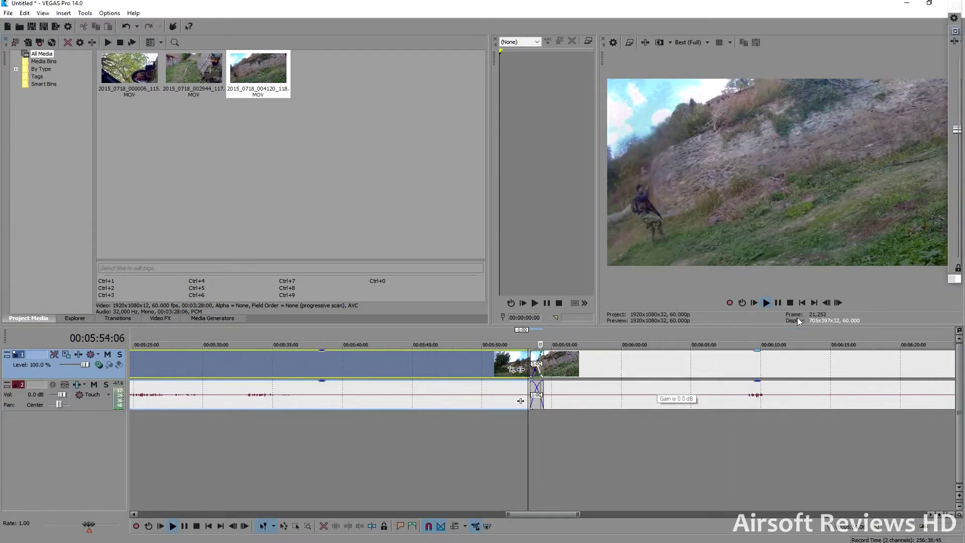
scroll(675, 381, "down", 10)
scroll(708, 360, "down", 5)
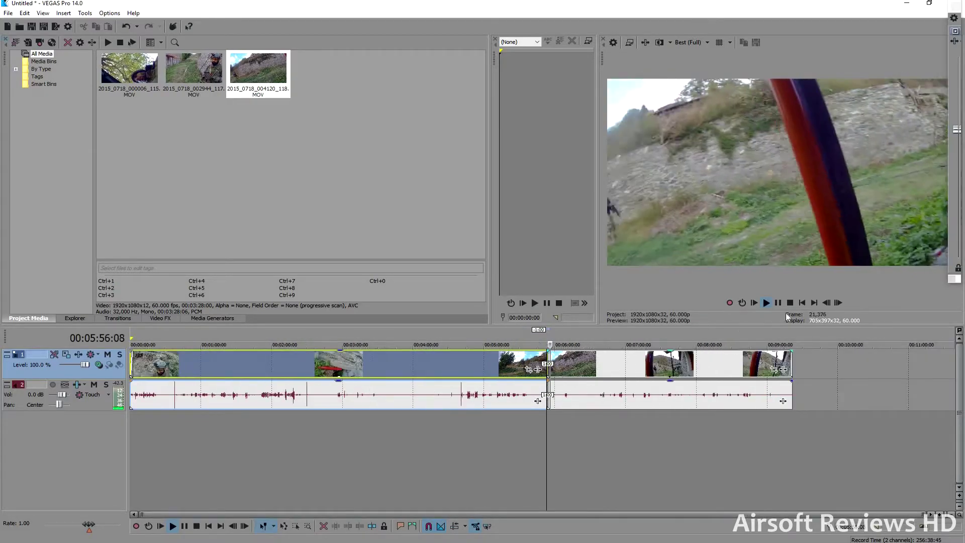
left_click(791, 303)
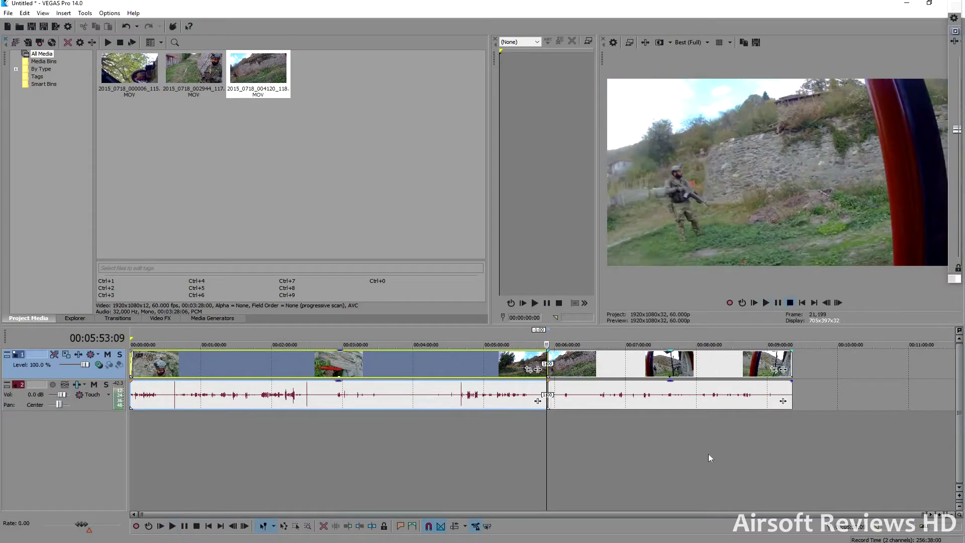
- Add 00000001.MOV from the 10130101 folder in File Explorer on new tracks below, starting where the second clip starts
left_click(614, 372)
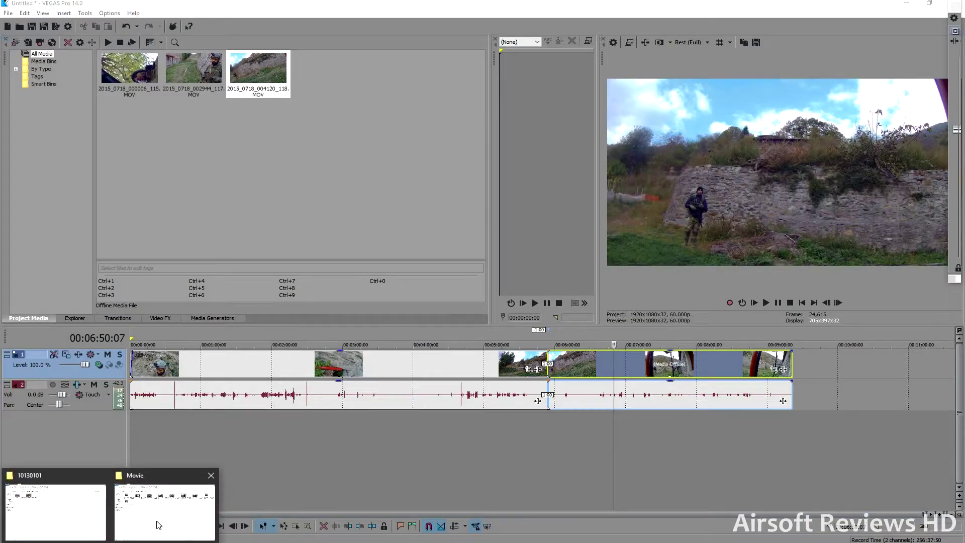
left_click(159, 525)
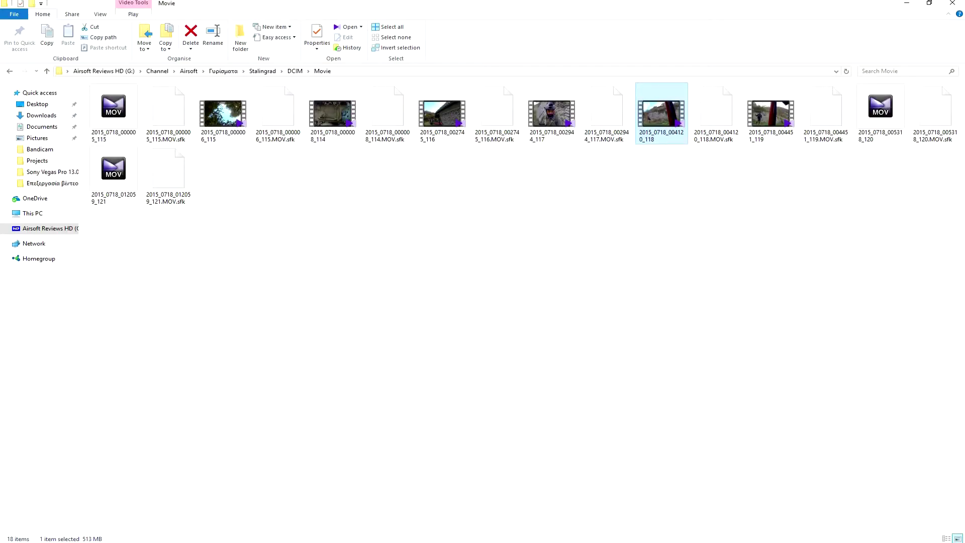
left_click(89, 508)
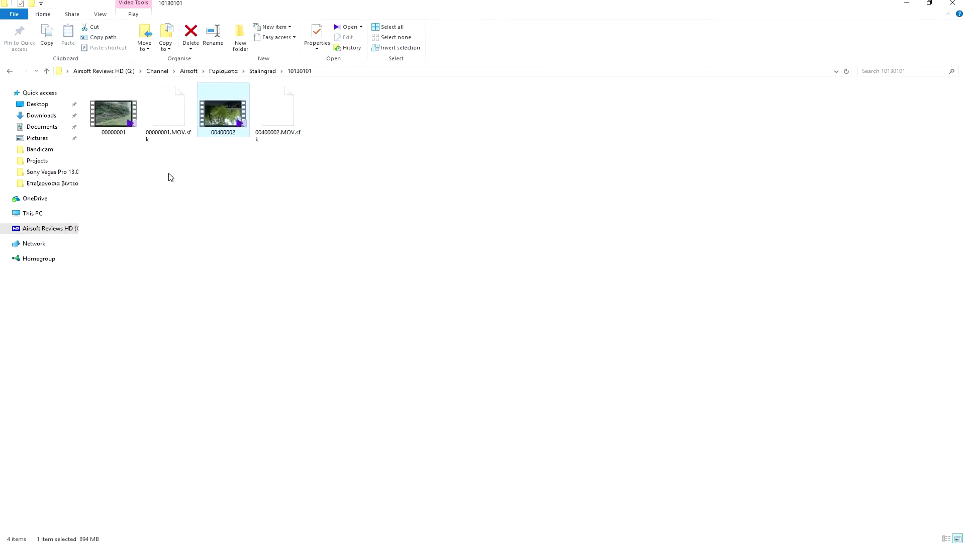
left_click(107, 114)
left_click_drag(108, 114, 304, 417)
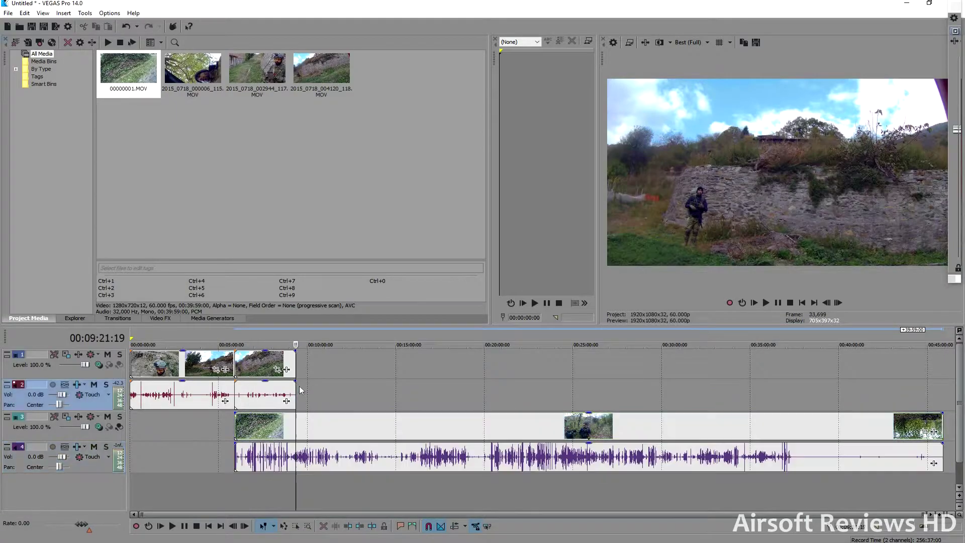
- Cut 00000001.MOV at 00:09:21:19, where the second clip above ends, and delete the remainder
left_click(337, 424)
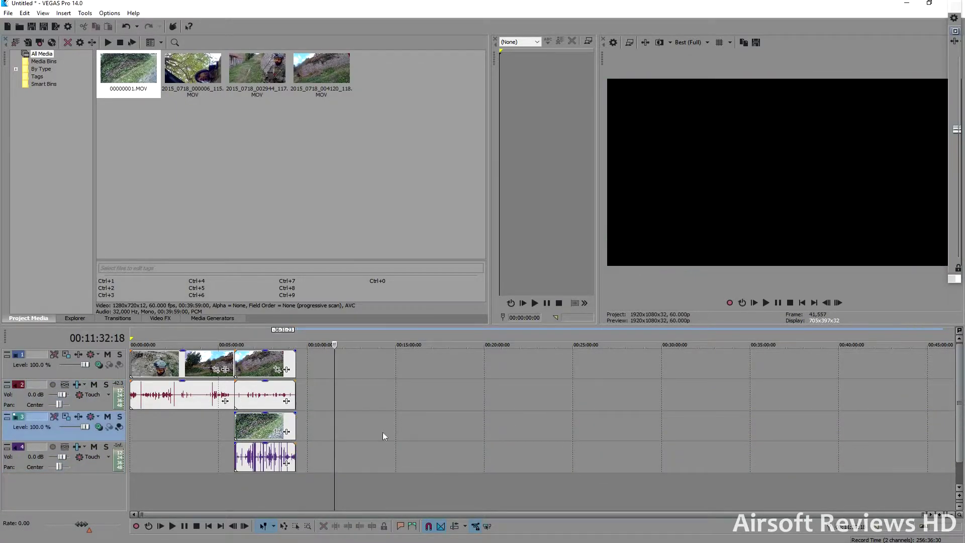
scroll(382, 432, "up", 5)
left_click_drag(336, 515, 282, 513)
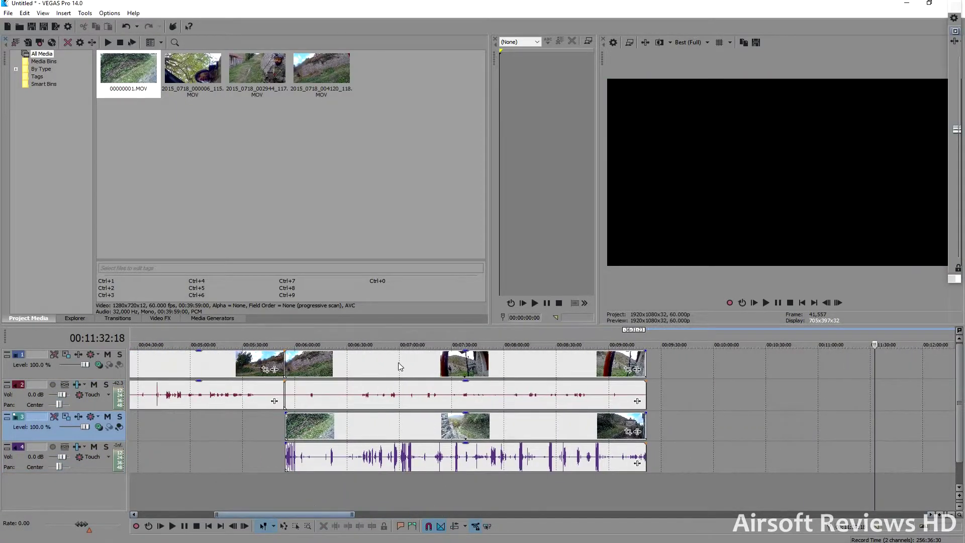
- Find a switching point in the second clip on the upper tracks and split it at 00:06:46:19
left_click(400, 367)
left_click(400, 410)
left_click(402, 427)
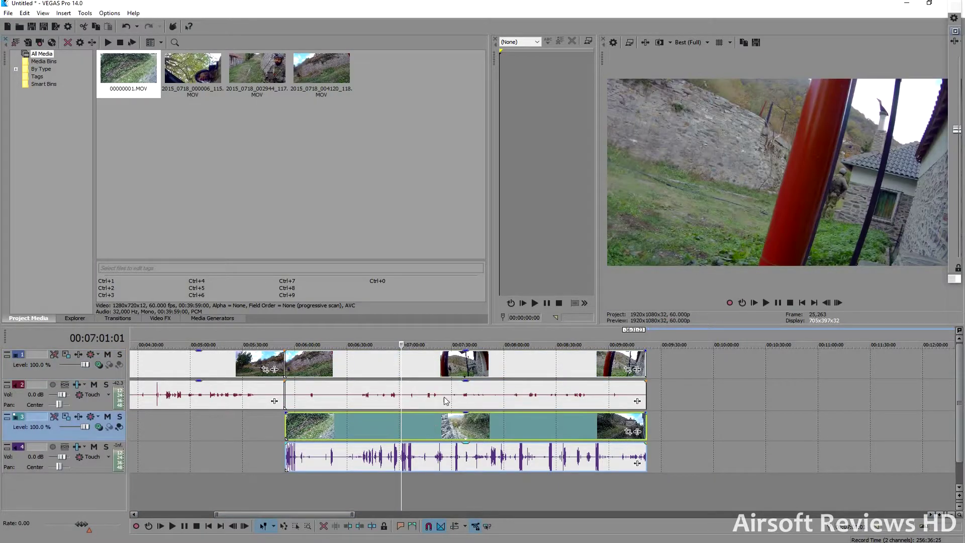
left_click(452, 367)
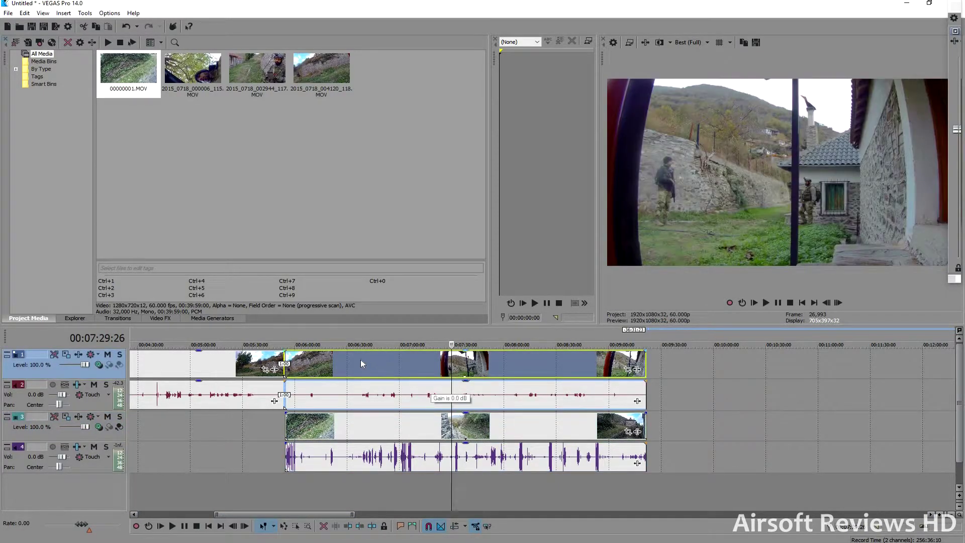
left_click(379, 361)
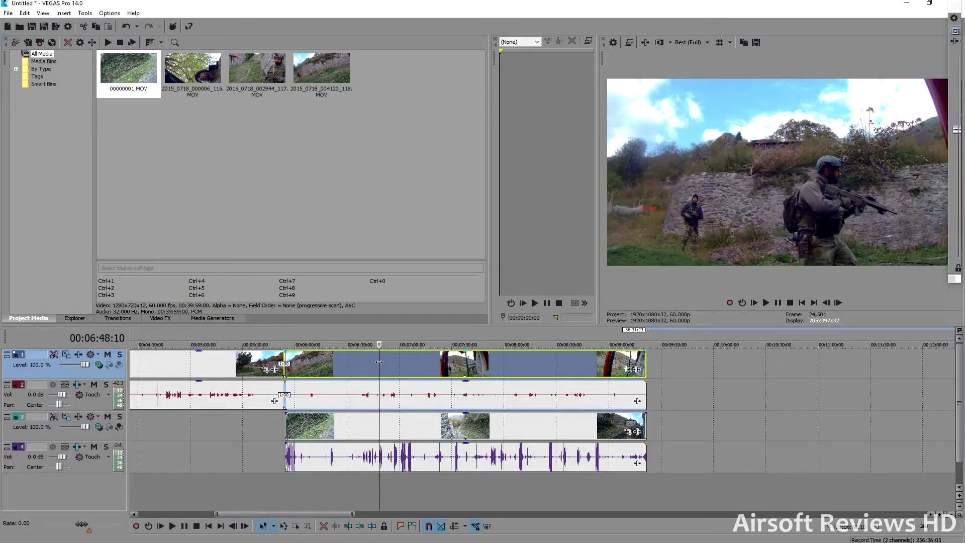
left_click(344, 361)
left_click(376, 386)
key("s")
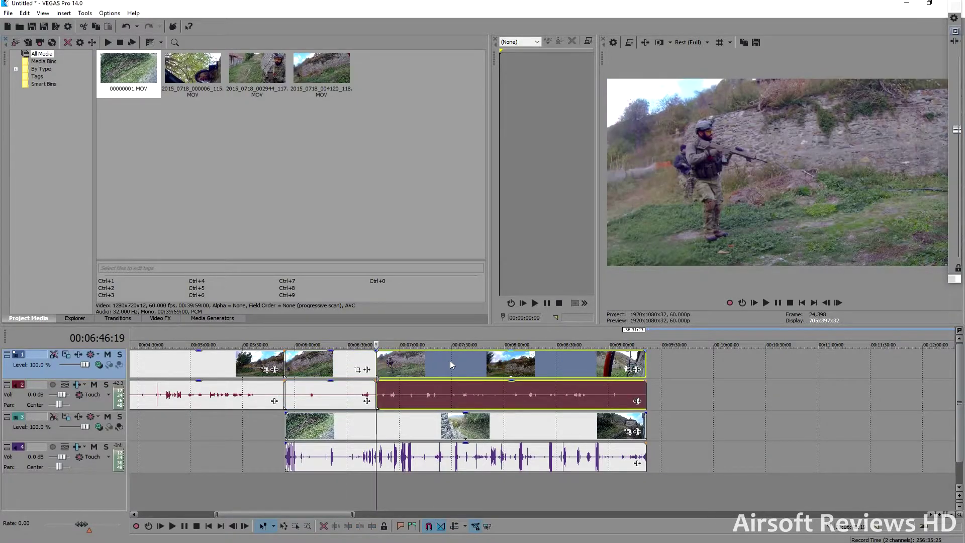
- Split the upper clip again at 00:07:32:14 and delete the section between the two cuts
left_click(456, 378)
key("s")
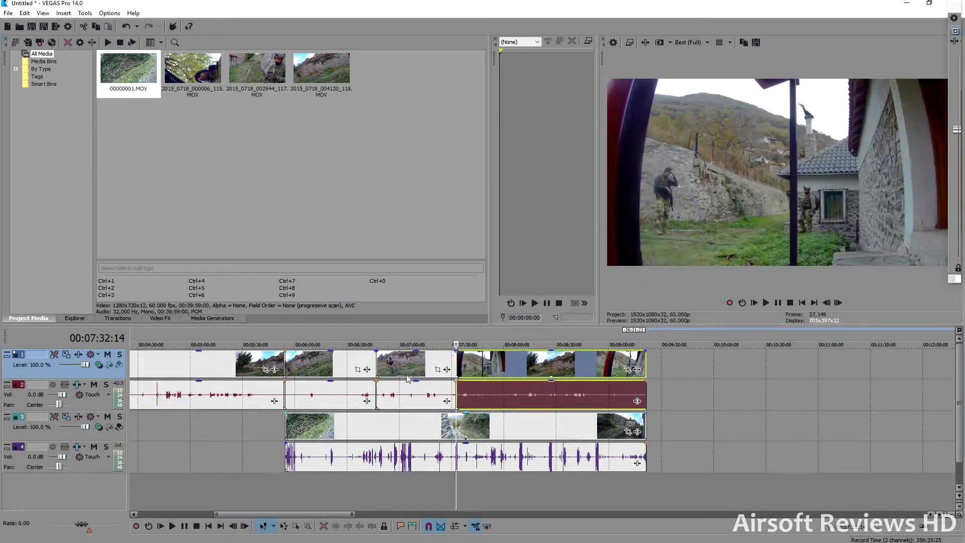
left_click(407, 371)
key("Delete")
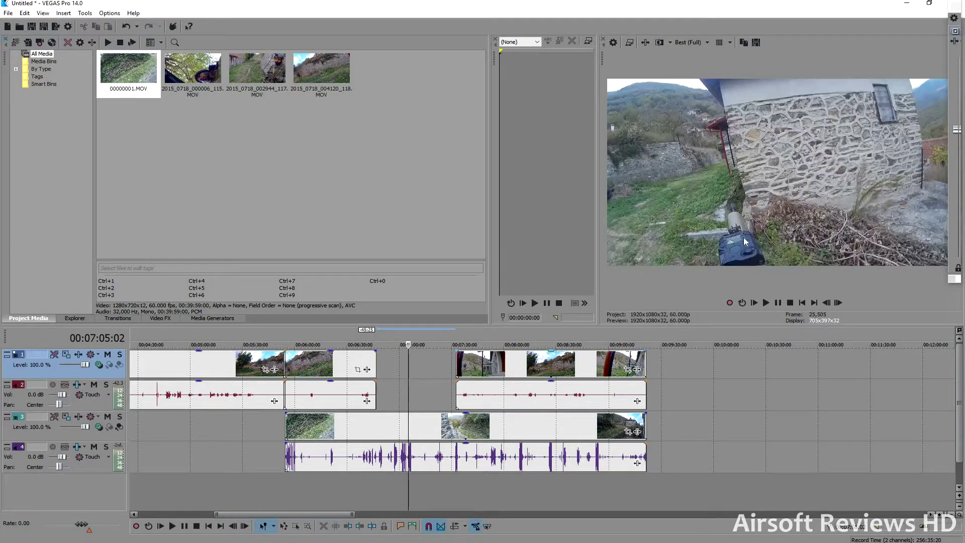
- Compare the preview inside the gap with the frames before and after it to examine the camera-angle switch
left_click(353, 367)
left_click(405, 372)
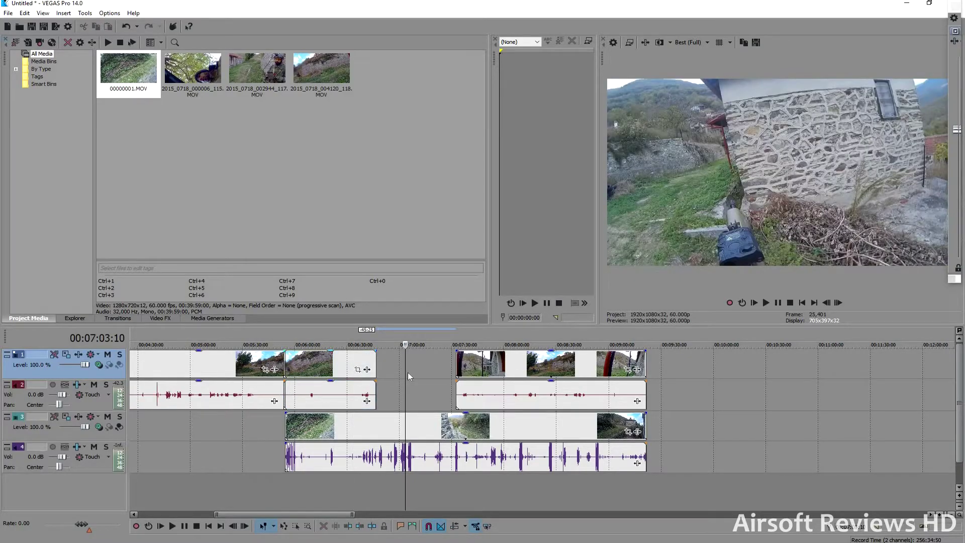
left_click(343, 367)
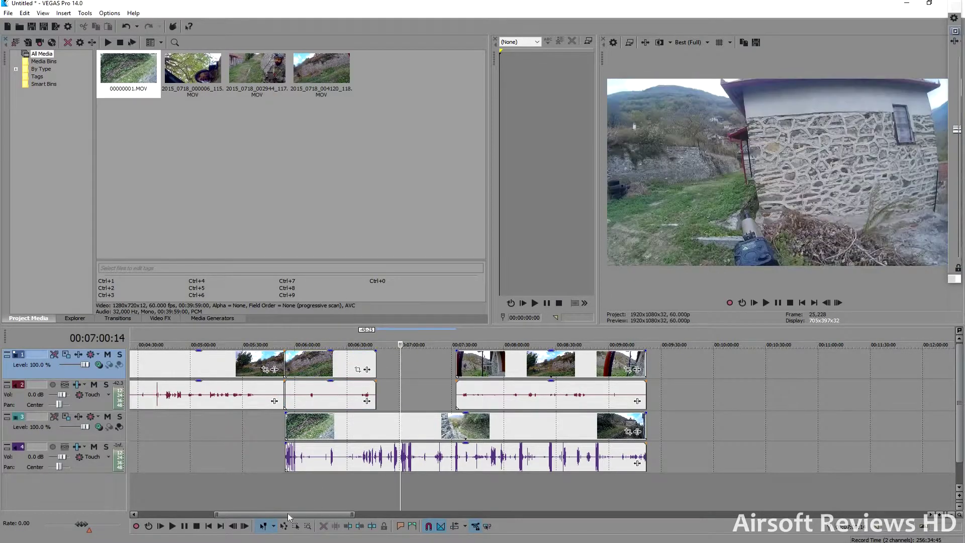
scroll(287, 514, "up", 5)
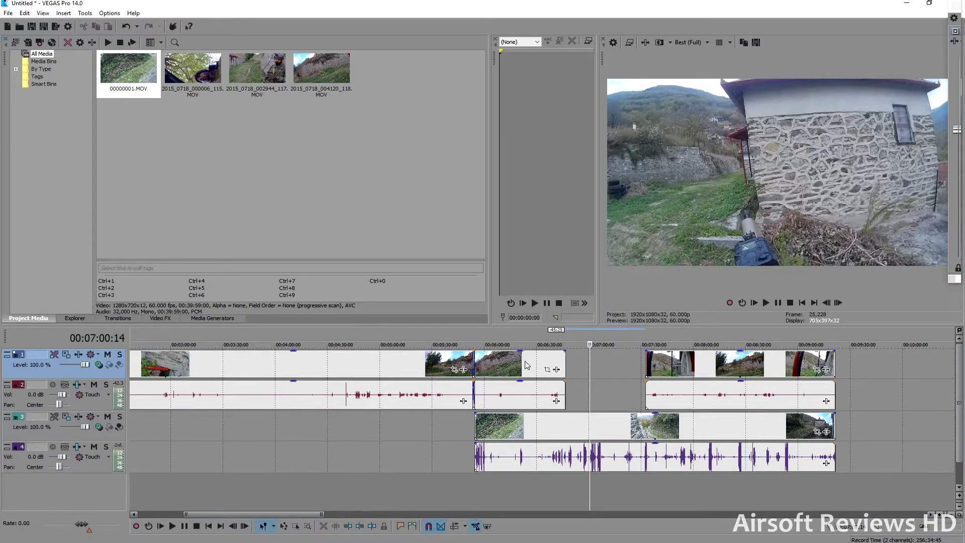
left_click(525, 365)
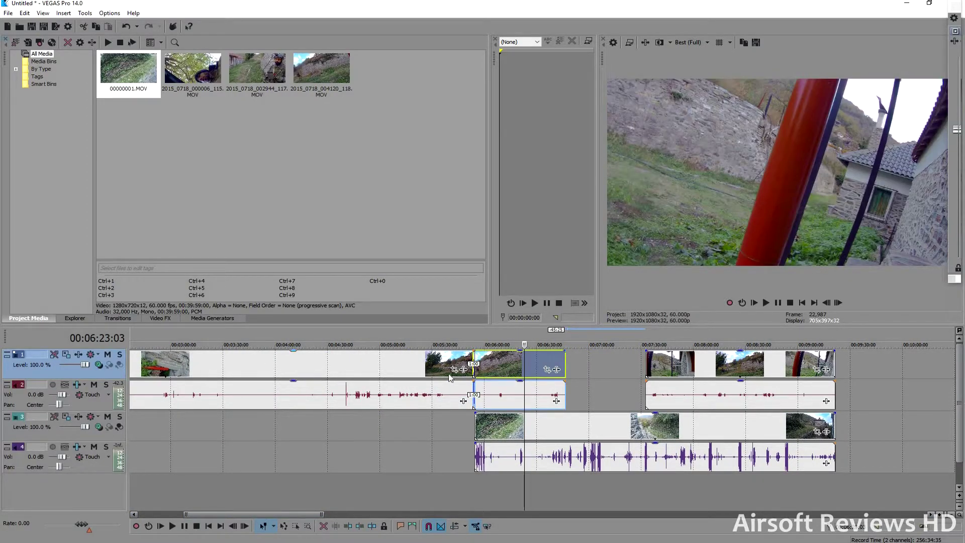
left_click(533, 360)
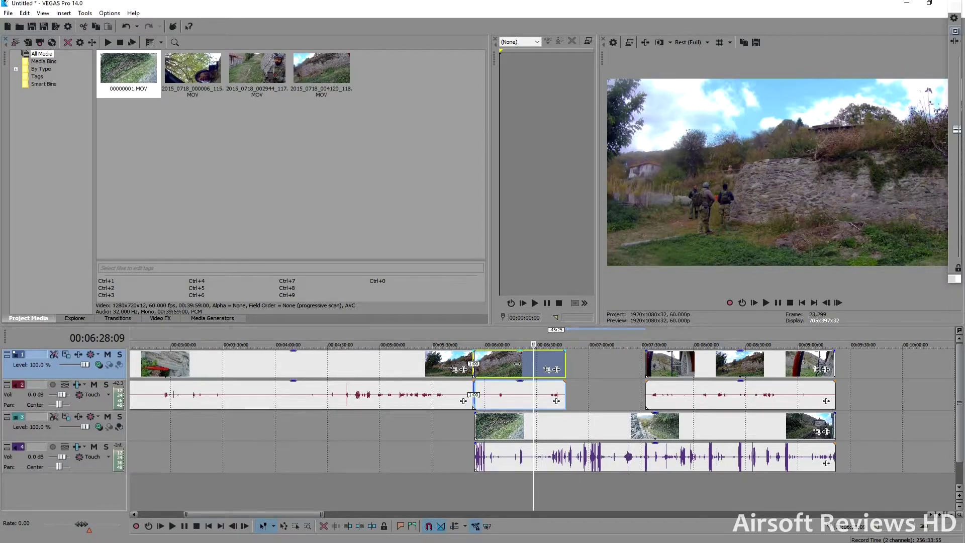
left_click(529, 437)
left_click(532, 375)
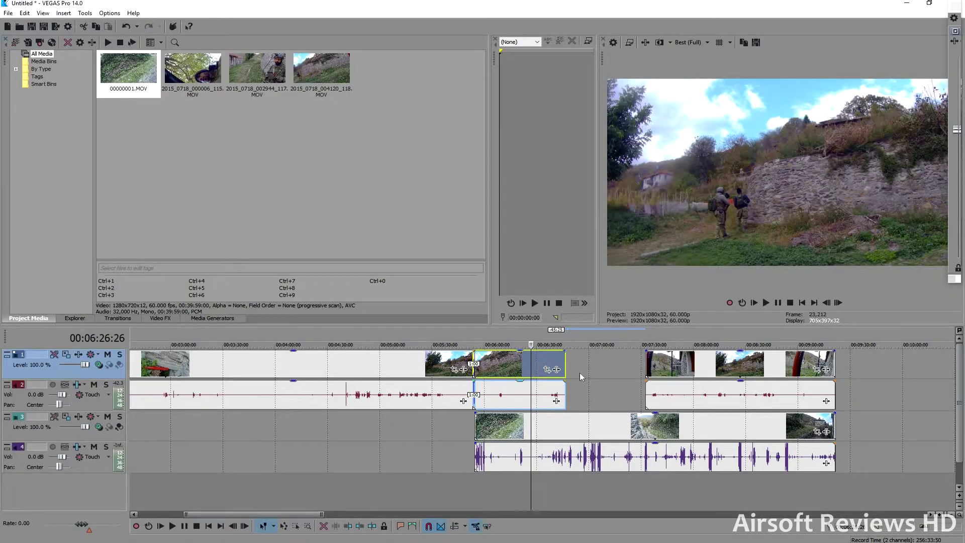
left_click(601, 365)
left_click(685, 361)
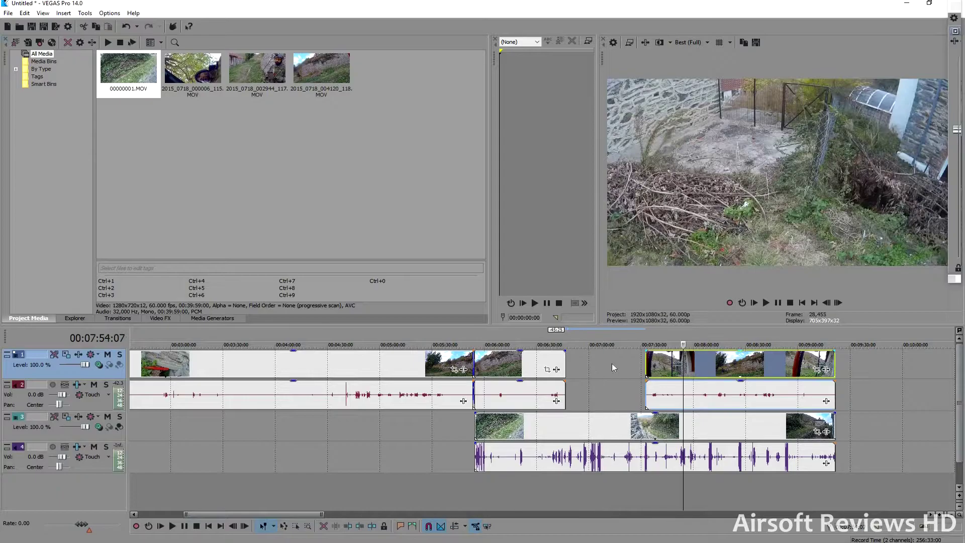
left_click(612, 364)
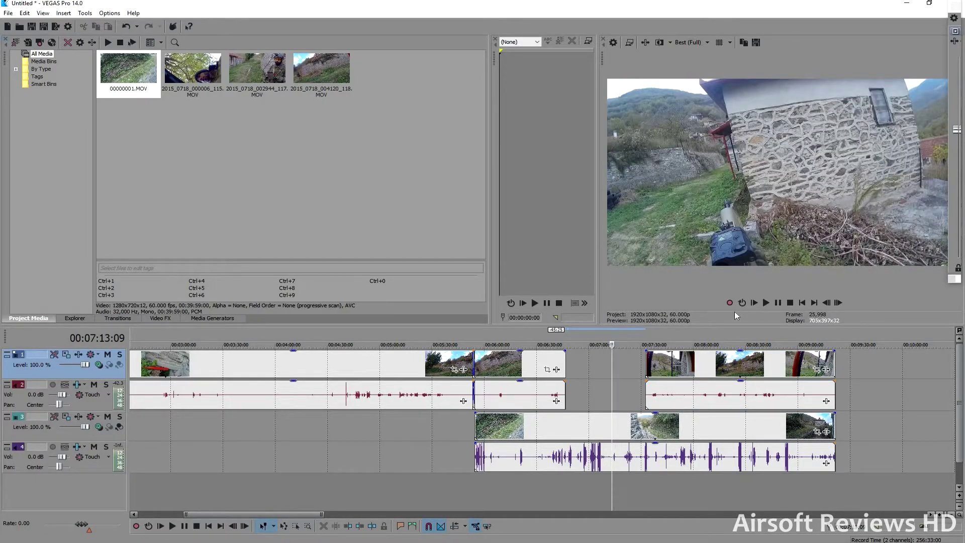
- Compare the preview in the clip after the gap with frames inside the gap and before it
left_click(750, 370)
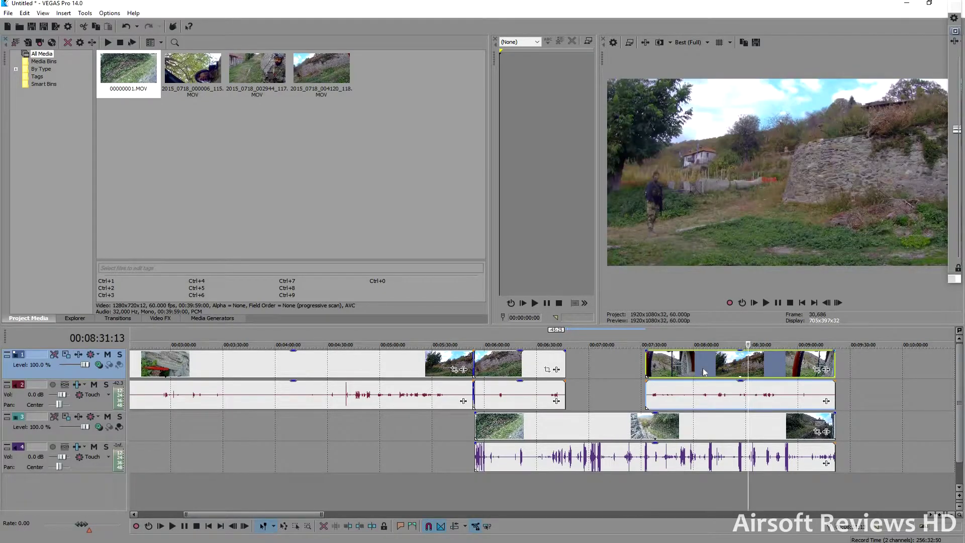
left_click(627, 368)
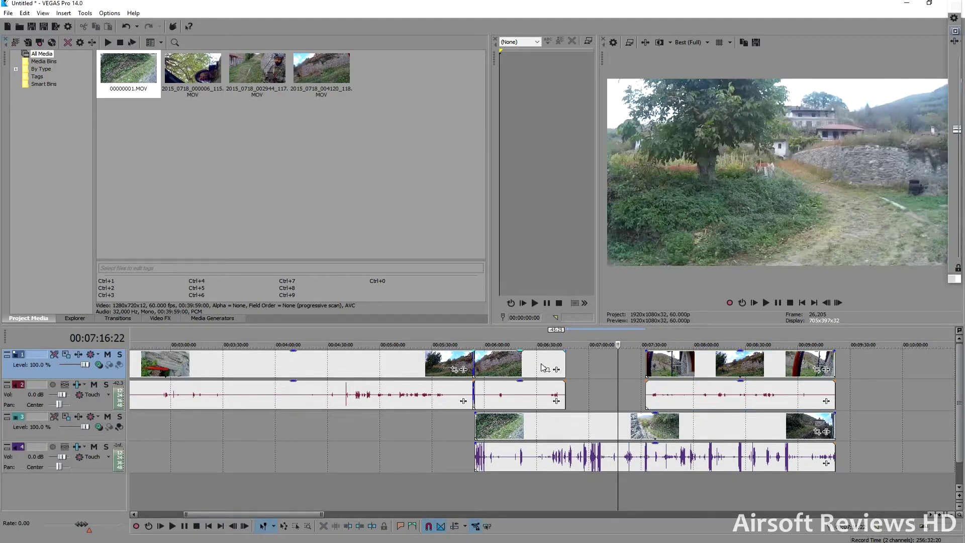
left_click(542, 368)
left_click(605, 367)
left_click(686, 369)
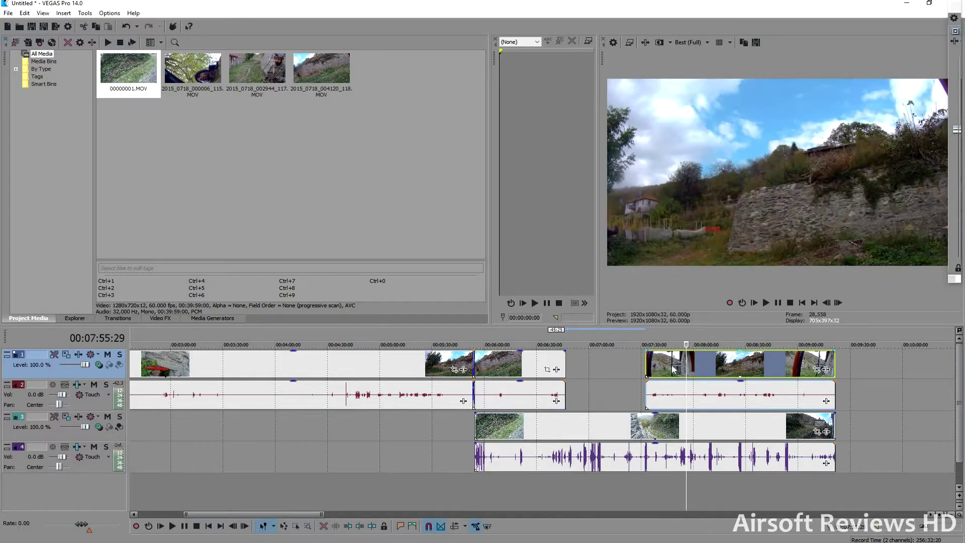
scroll(673, 370, "down", 2)
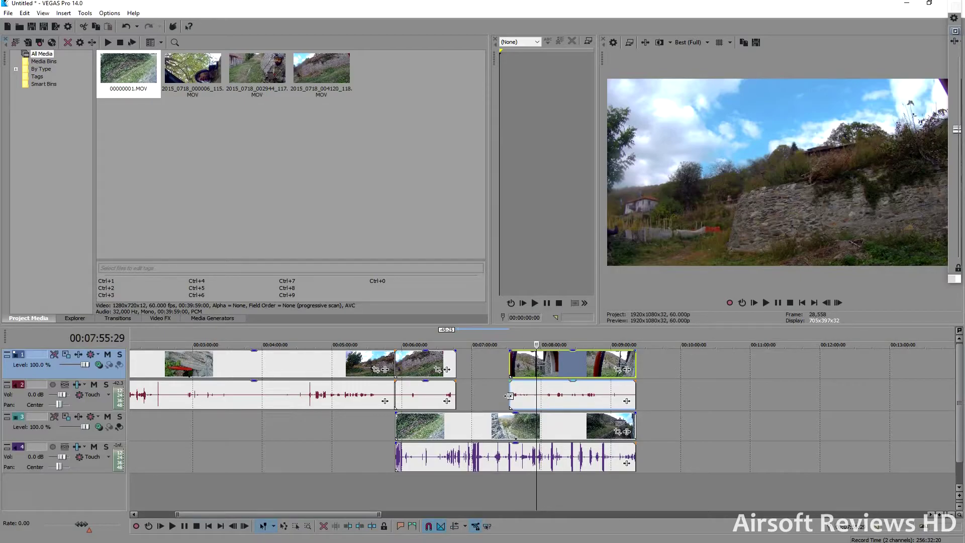
scroll(541, 382, "up", 2)
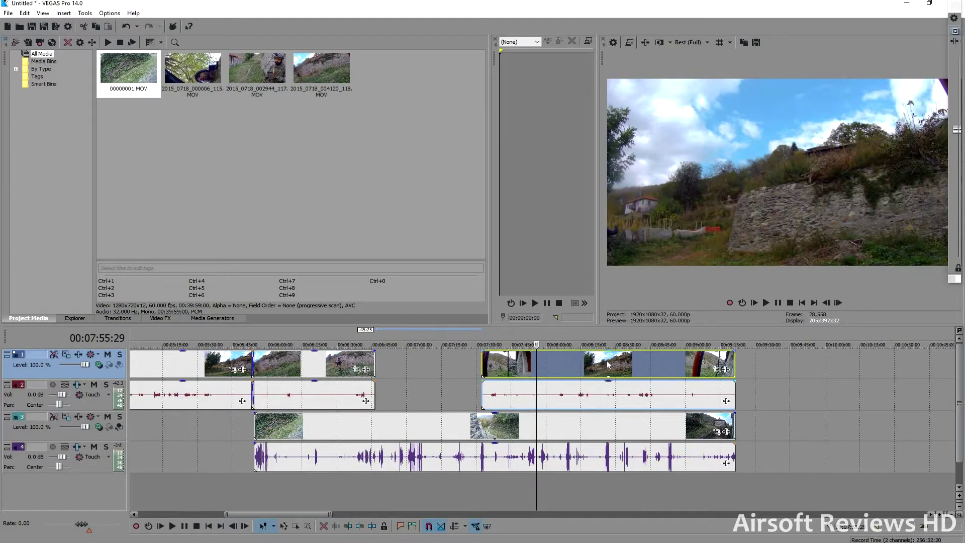
- Try lowering the opacity and the audio gain (-1.7 dB) of the clip after the gap
mouse_move(609, 352)
left_mouse_down()
mouse_move(599, 368)
mouse_move(598, 352)
left_mouse_up()
left_click(456, 394)
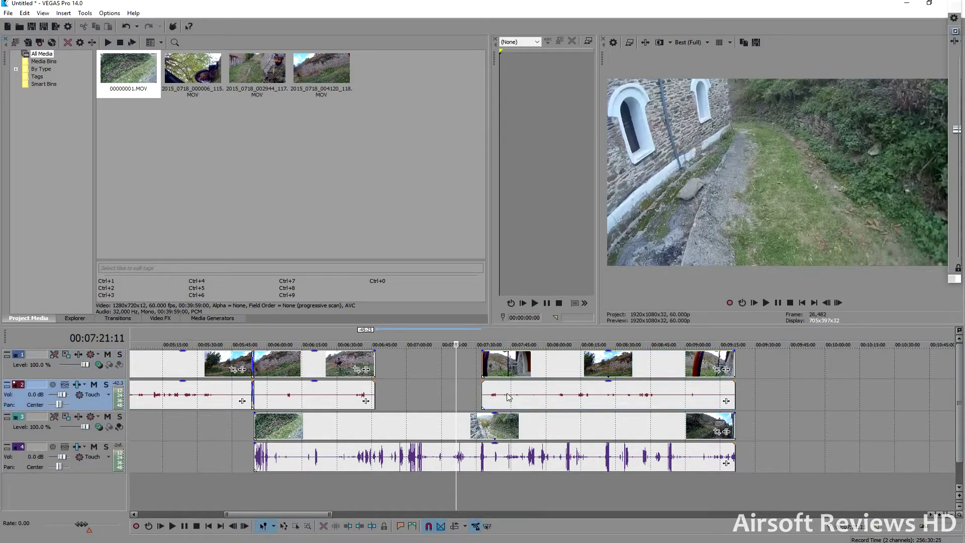
left_click(510, 394)
mouse_move(609, 385)
left_mouse_down()
mouse_move(605, 400)
mouse_move(604, 391)
left_mouse_up()
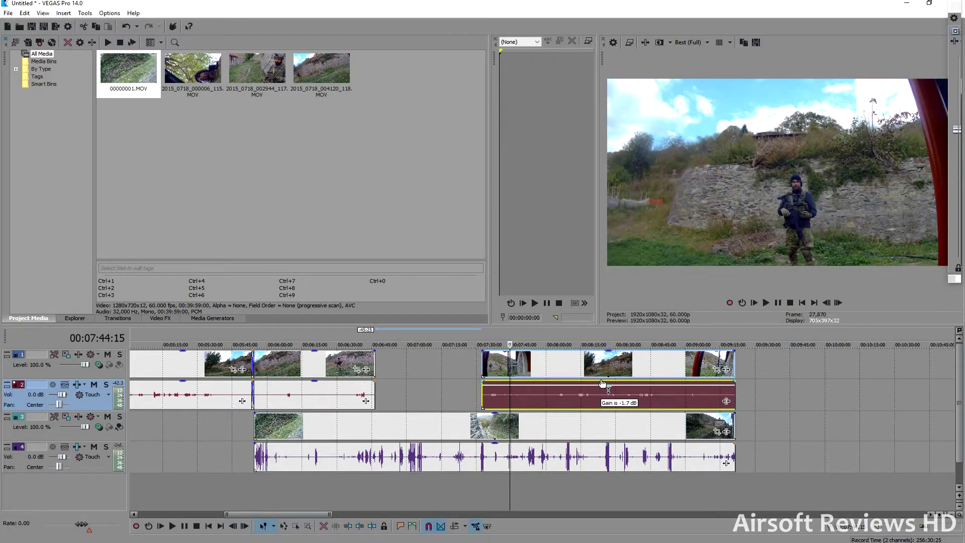
- Try the Normalize switch in the properties of the first long clip's audio event, and discard the change
left_click(215, 515)
left_click_drag(216, 515, 195, 505)
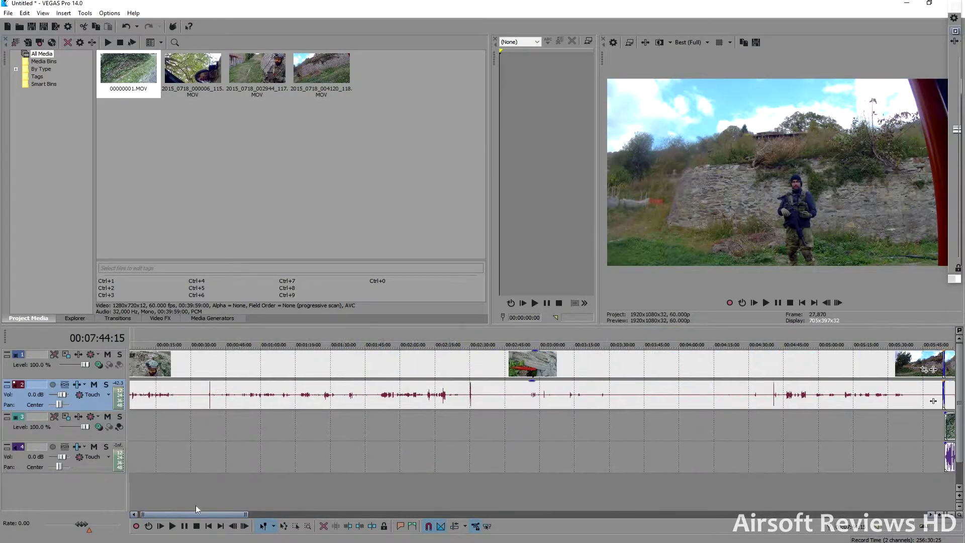
left_click(363, 388)
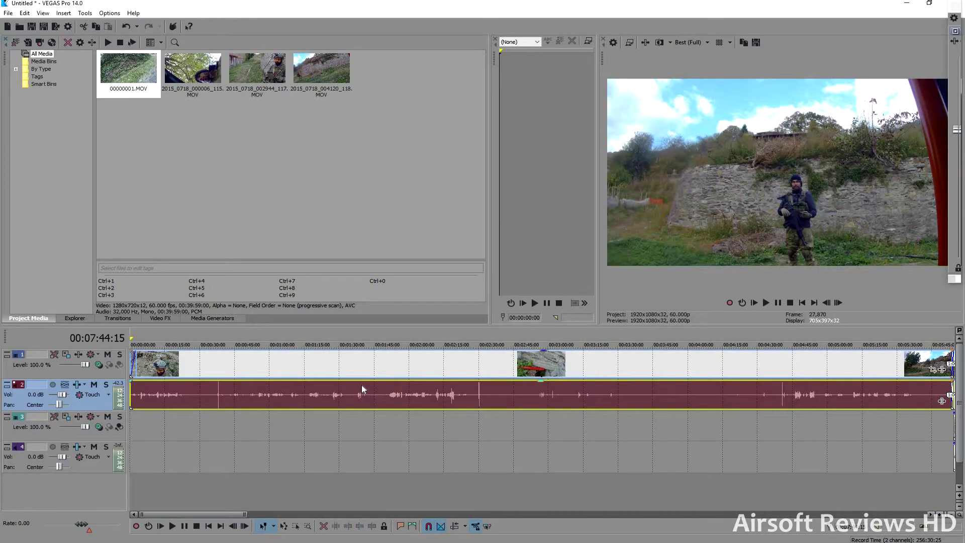
left_click(385, 374)
left_click(346, 408)
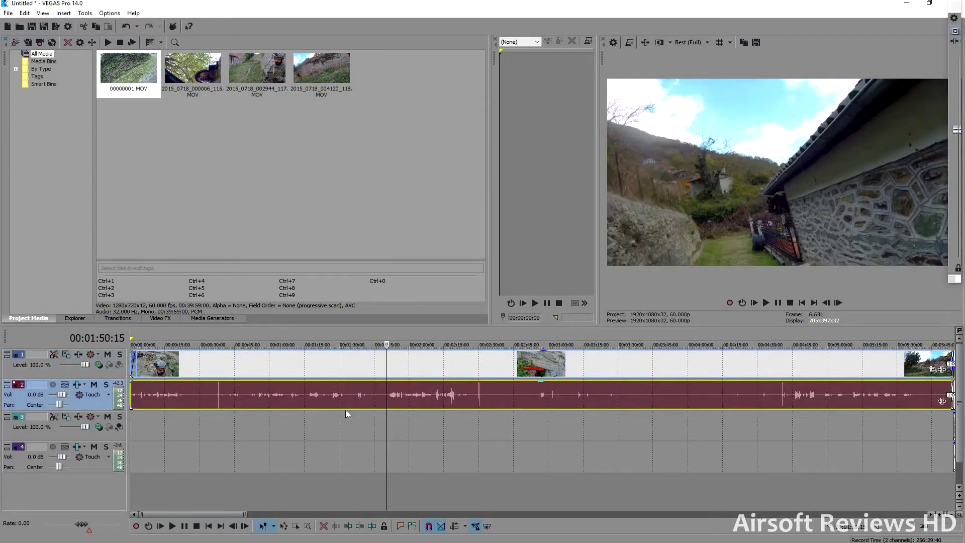
right_click(363, 394)
left_click(372, 389)
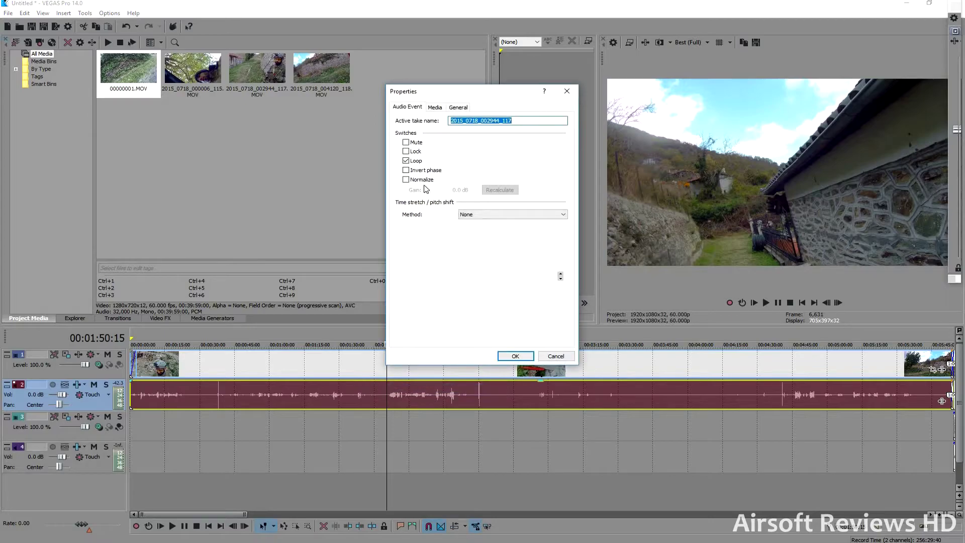
left_click(424, 179)
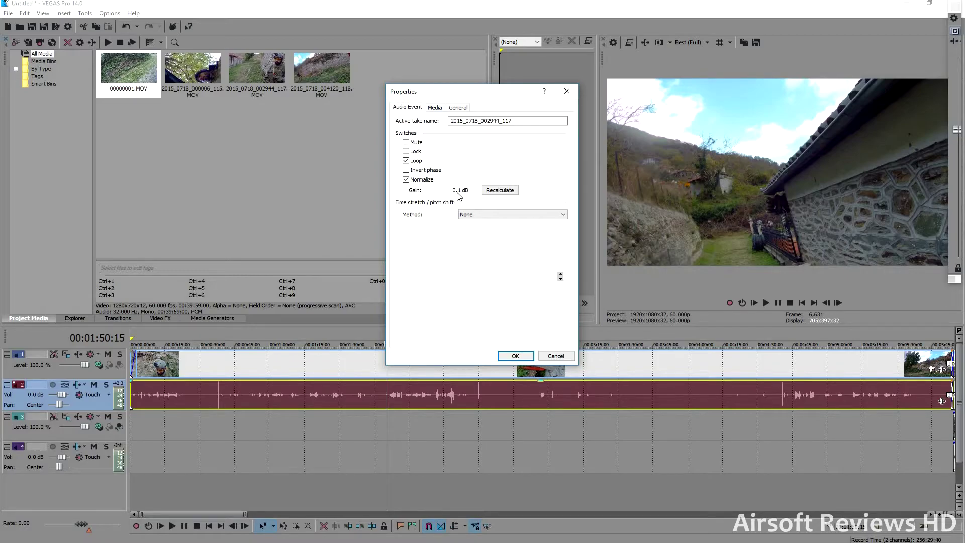
left_click(555, 357)
- Add the Sirius Beat - Anti Hero MP3 from the Downloads folder to a new track where 00000001.MOV starts, and play it briefly
scroll(572, 384, "down", 4)
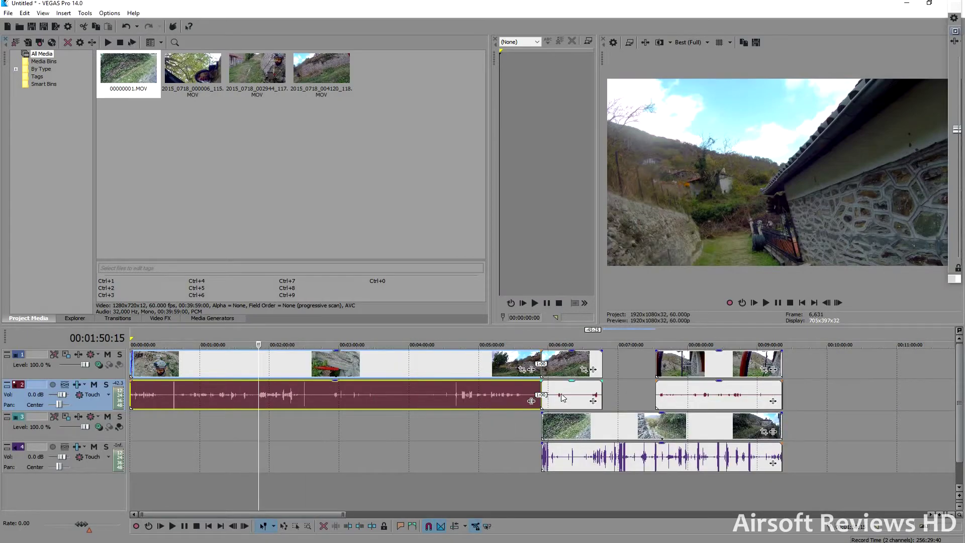
left_click(564, 361)
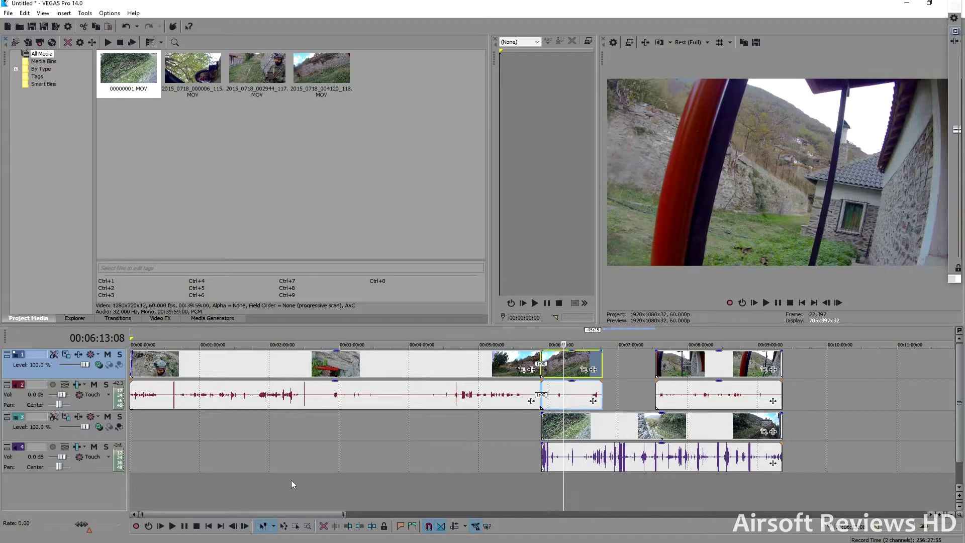
left_click(83, 517)
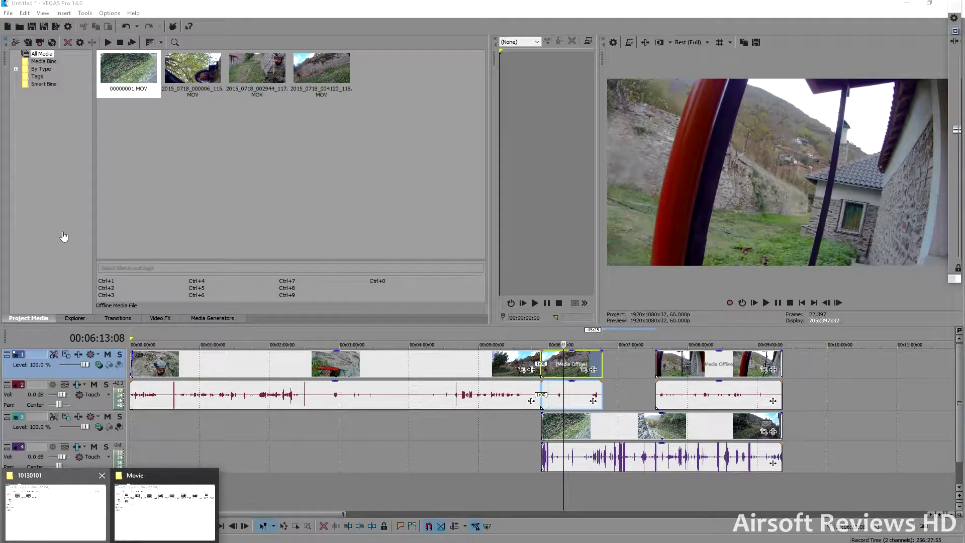
left_click(42, 115)
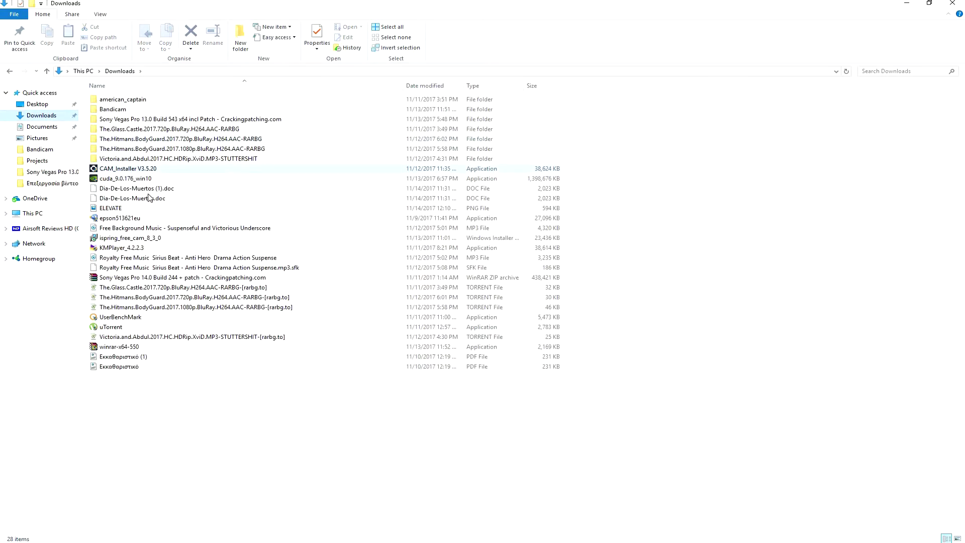
left_click_drag(138, 259, 541, 483)
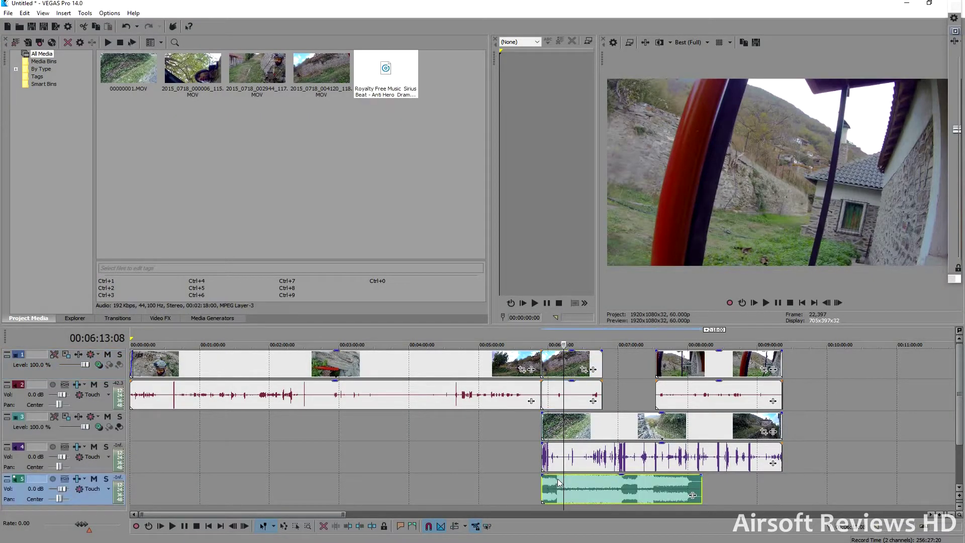
left_click(766, 303)
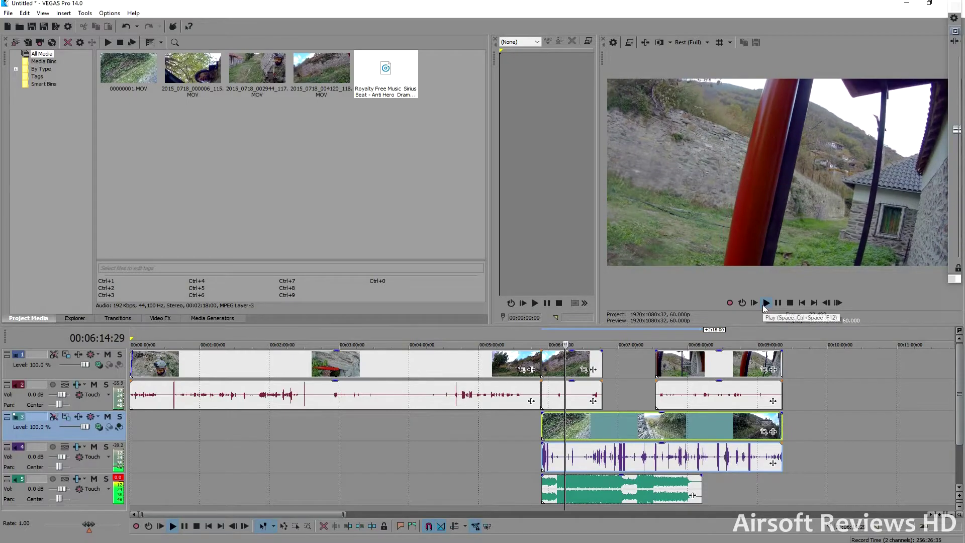
left_click(791, 302)
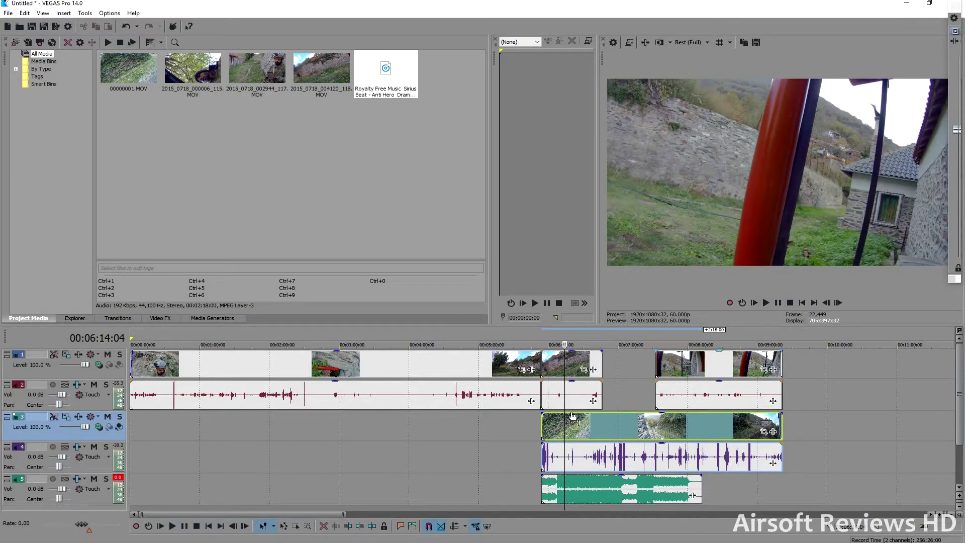
- Insert a text event in the gap on the top video track at 00:07:01:09 and make it read AIRSOFT
scroll(574, 413, "up", 2)
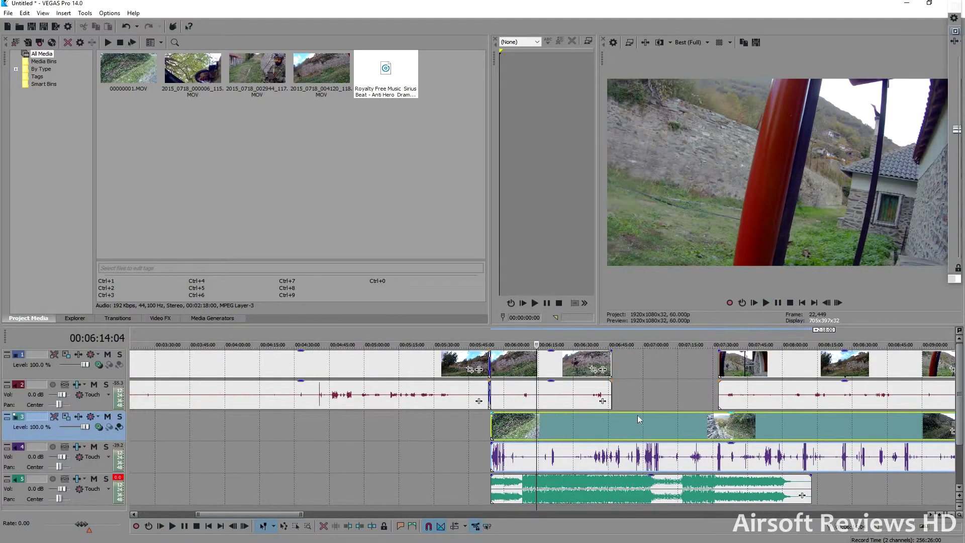
left_click(646, 363)
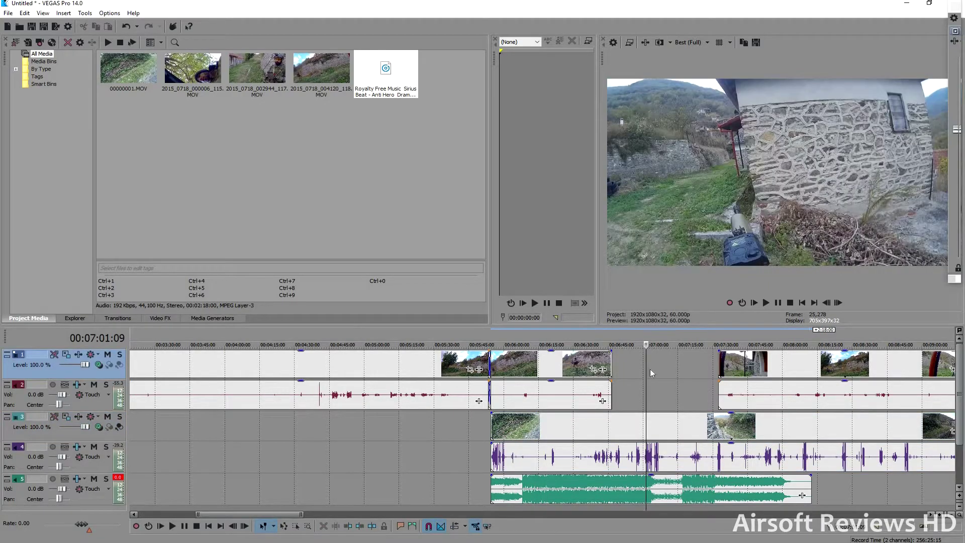
right_click(650, 369)
left_click(680, 514)
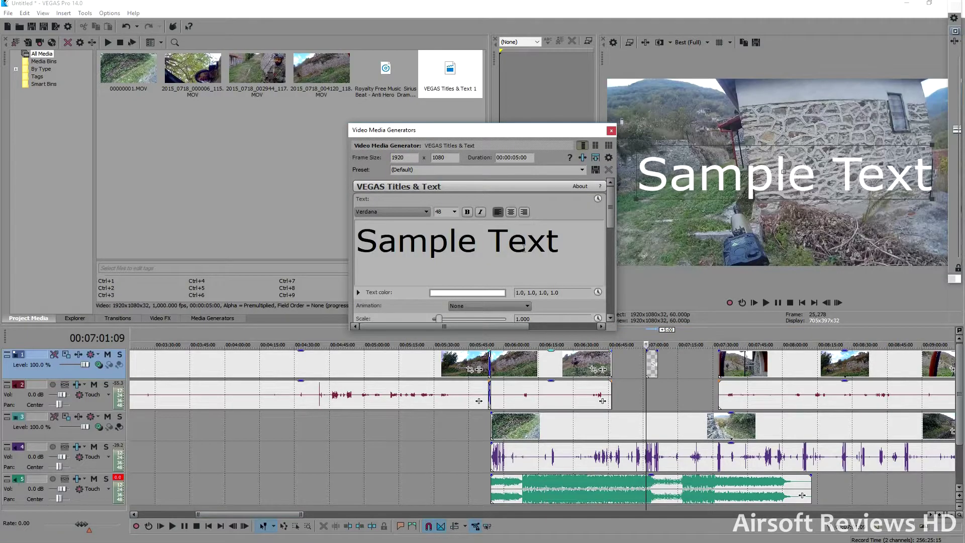
left_click(524, 247)
key("ctrl+a")
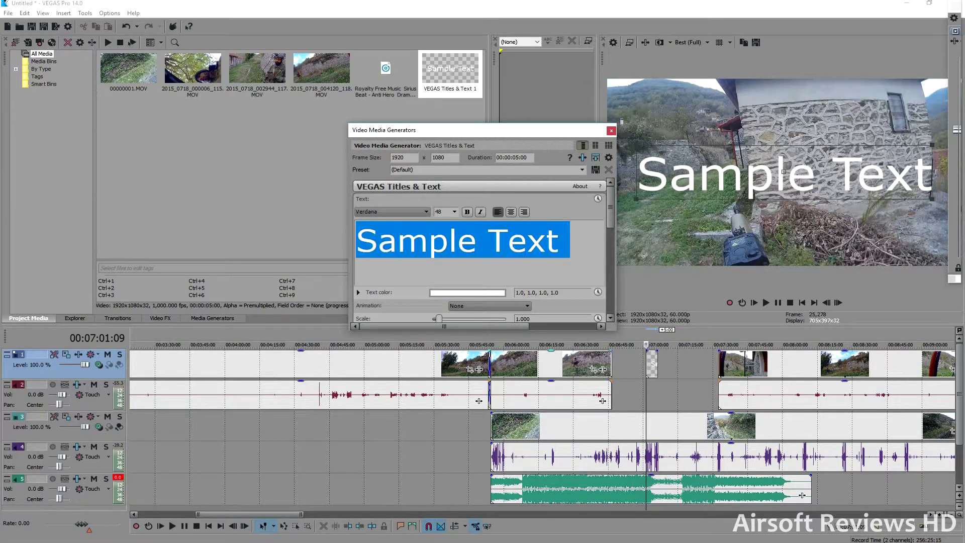
type("a")
key("BackSpace")
type("AIRSOFT")
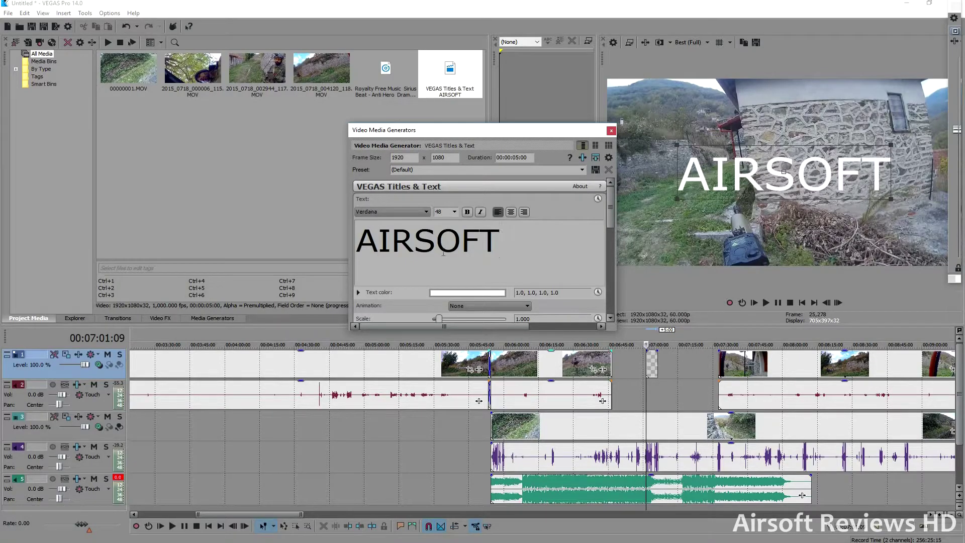
- Set the font of the AIRSOFT title text to American Captain
key("ctrl+a")
left_click(391, 211)
scroll(398, 228, "up", 5)
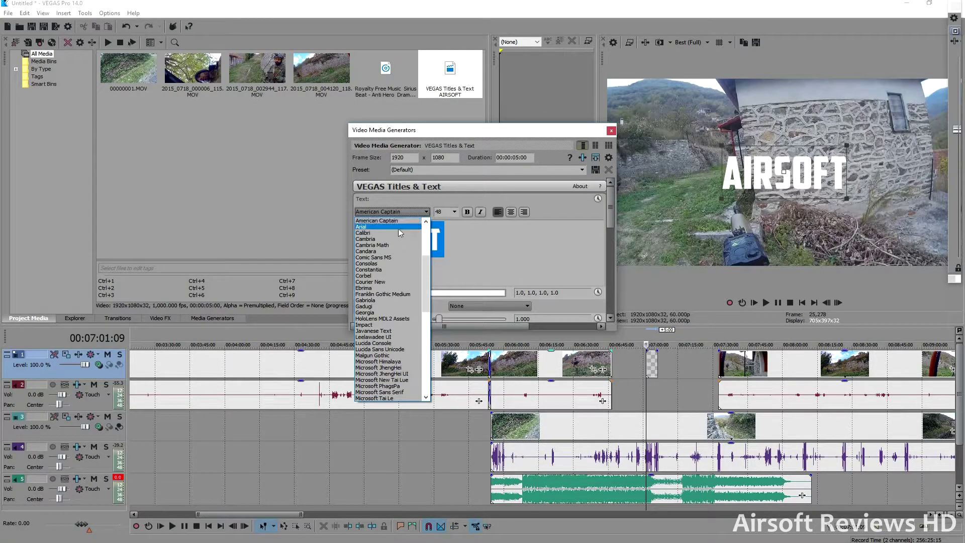
left_click(398, 229)
left_click(400, 214)
left_click(407, 213)
key("ctrl+a")
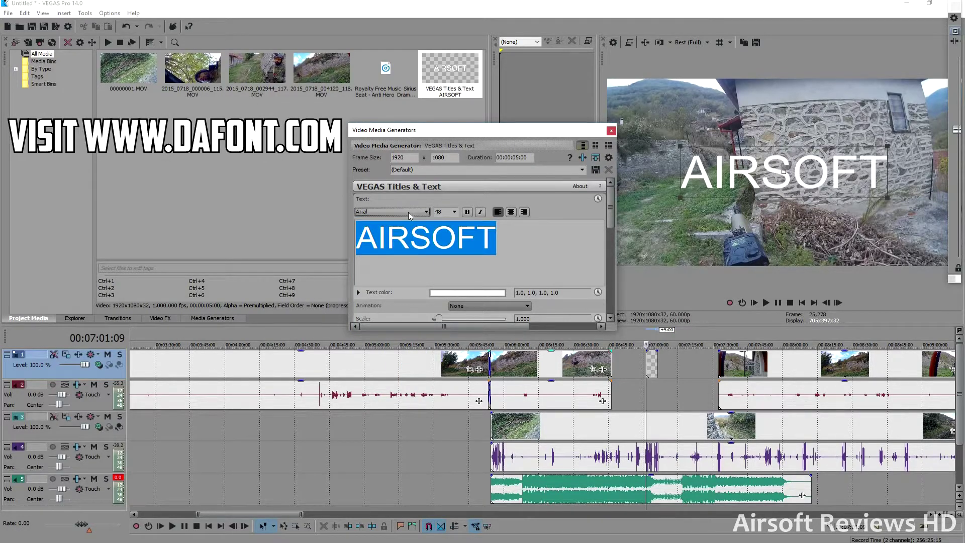
left_click(408, 212)
type("american")
key("Return")
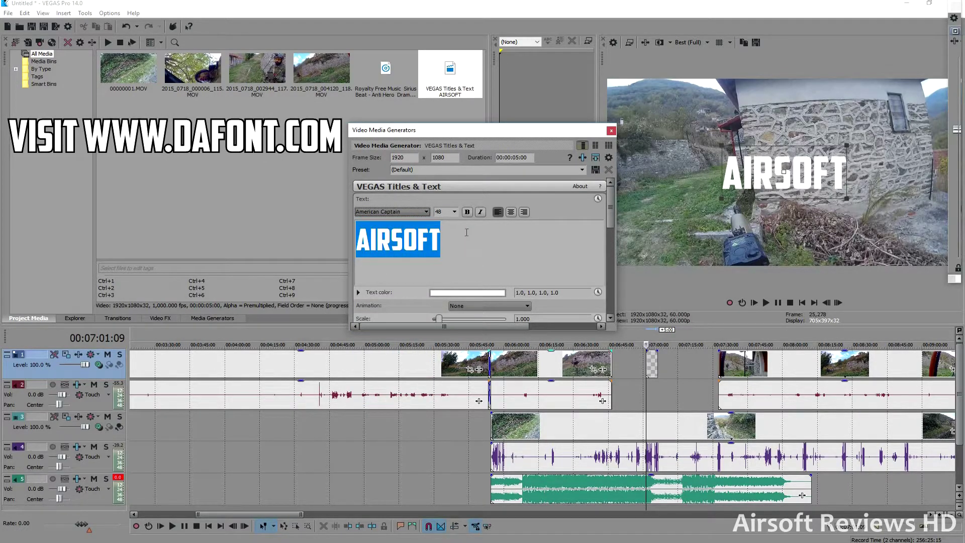
- Set the title's font size to 20 and move it to the left part of the picture, at about 0.17, 0.53
left_click(454, 212)
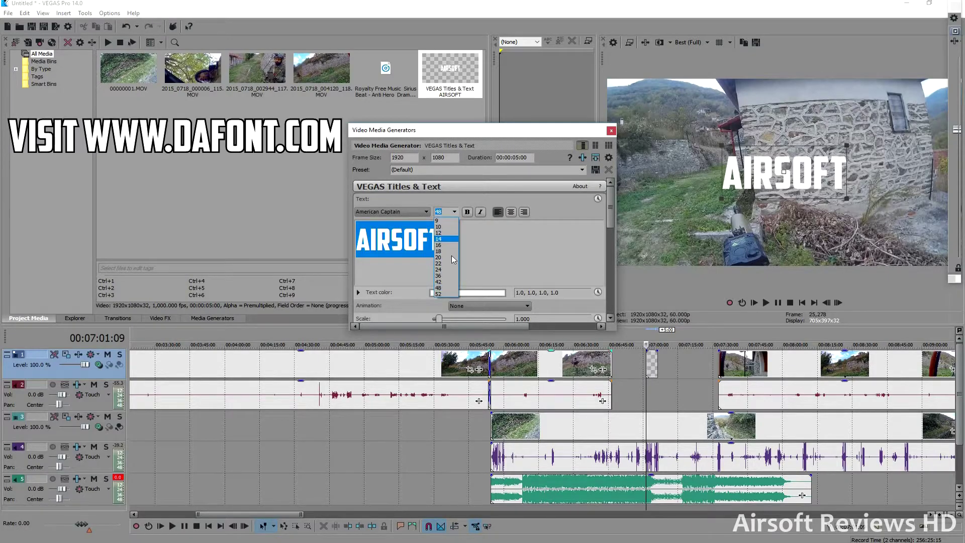
left_click(454, 258)
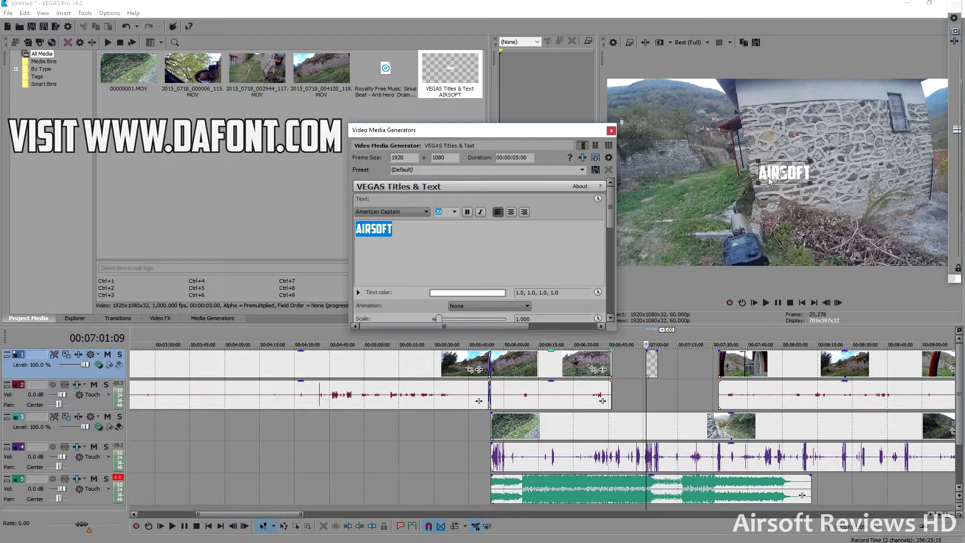
left_click_drag(768, 177, 665, 232)
left_click_drag(654, 179, 649, 172)
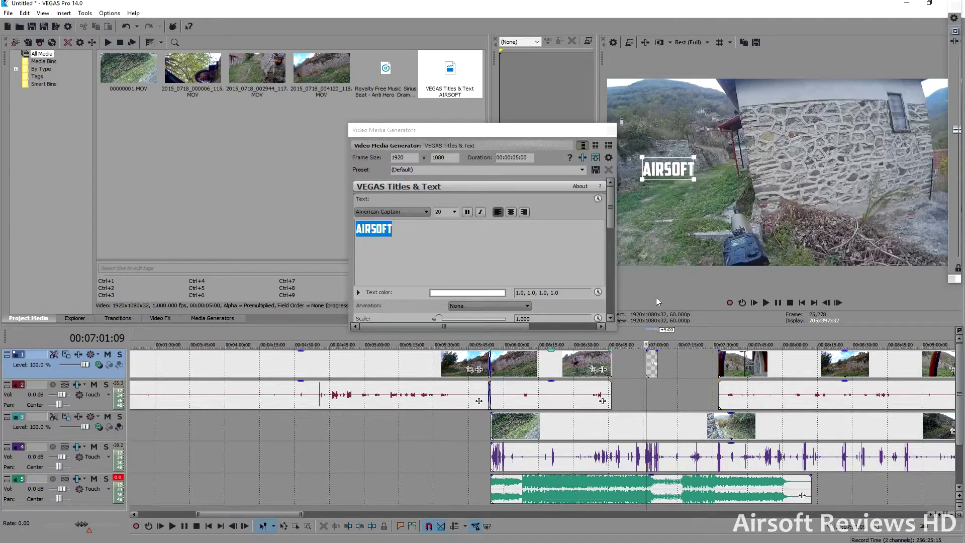
- Add a fade-in and a fade-out to the AIRSOFT title event and play that section briefly
scroll(583, 380, "up", 2)
scroll(578, 377, "up", 2)
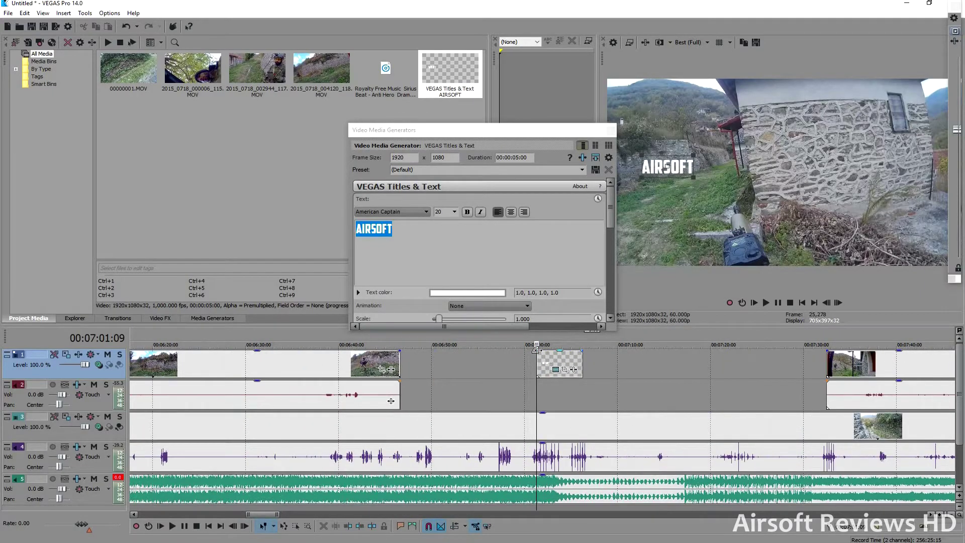
left_click_drag(538, 351, 577, 352)
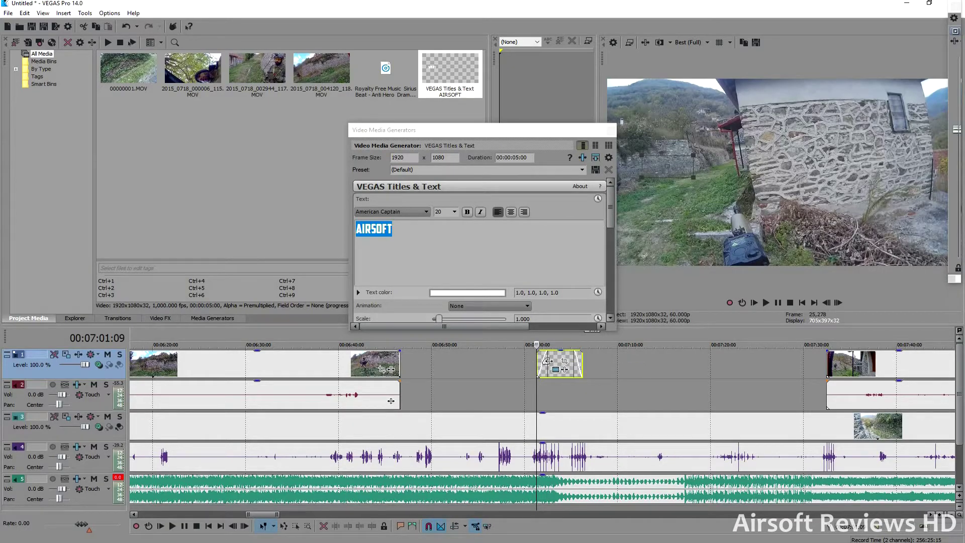
left_click(767, 304)
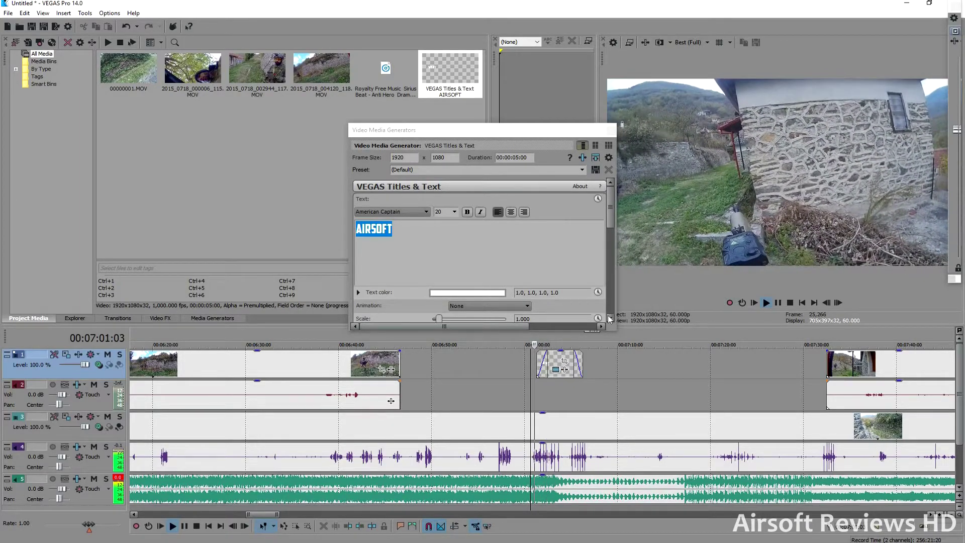
key("space")
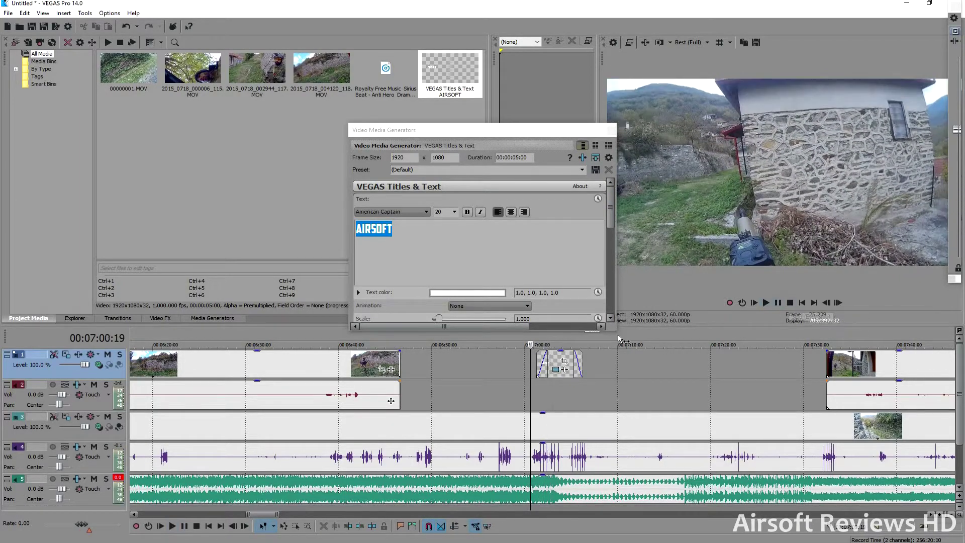
- Enlarge the AIRSOFT title's settings window, examine its text options and Outline section, and close it
left_click_drag(619, 338, 654, 380)
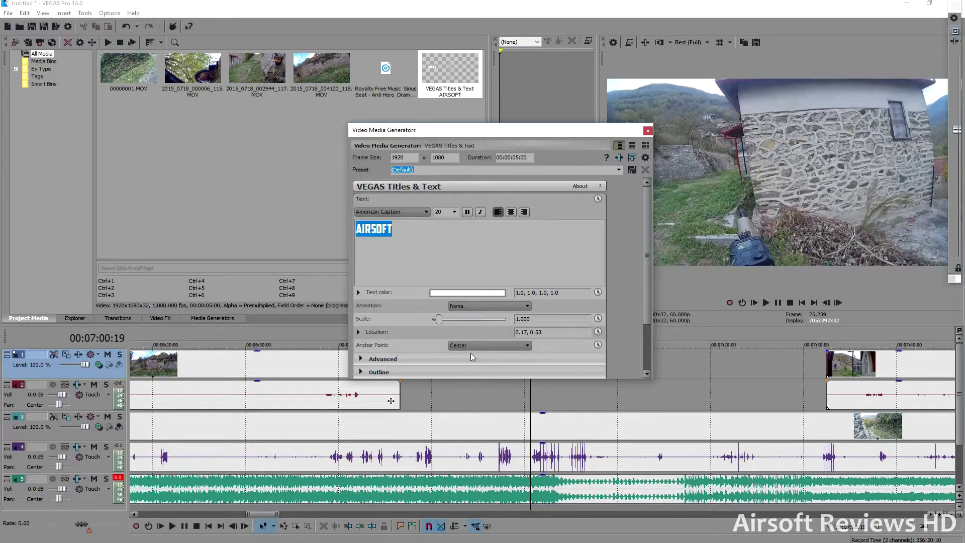
scroll(471, 353, "down", 1)
left_click(469, 278)
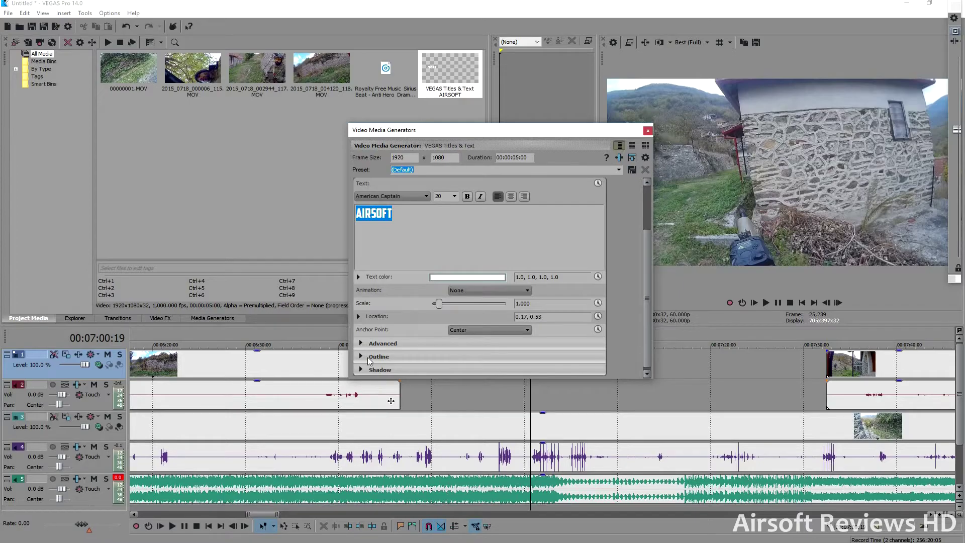
left_click(362, 357)
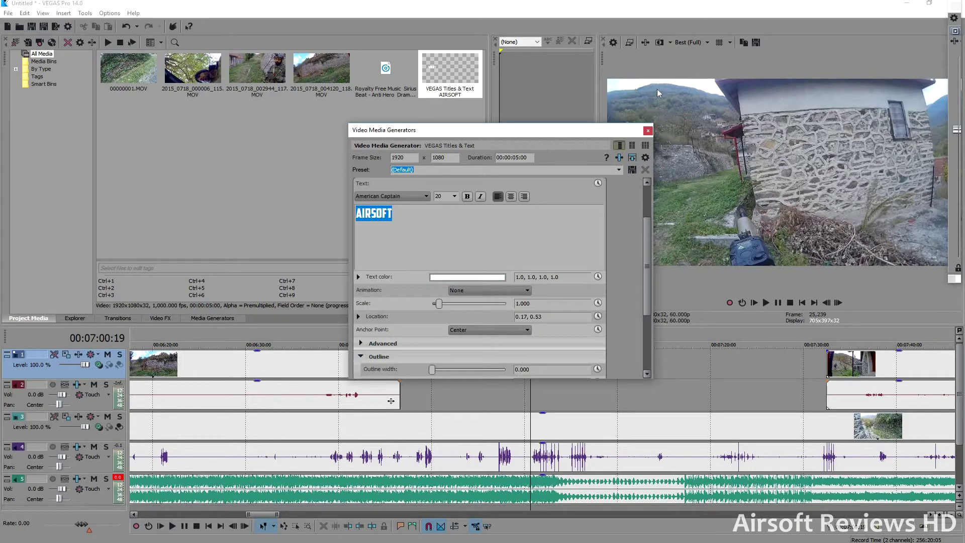
left_click(614, 409)
- Copy the AIRSOFT title event and paste it as independent copies on the top video track at 00:07:14:15 and 00:07:24:00
scroll(547, 367, "down", 3)
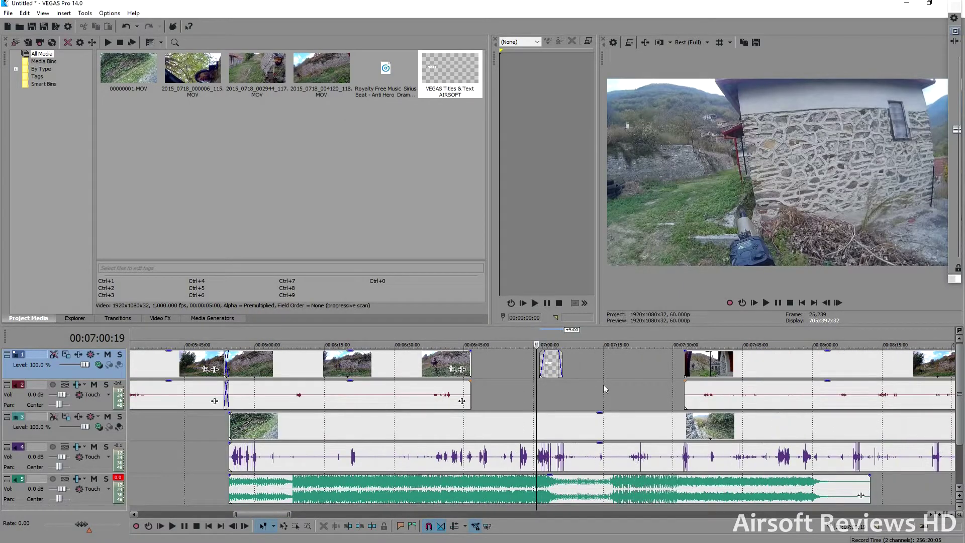
left_click(543, 370)
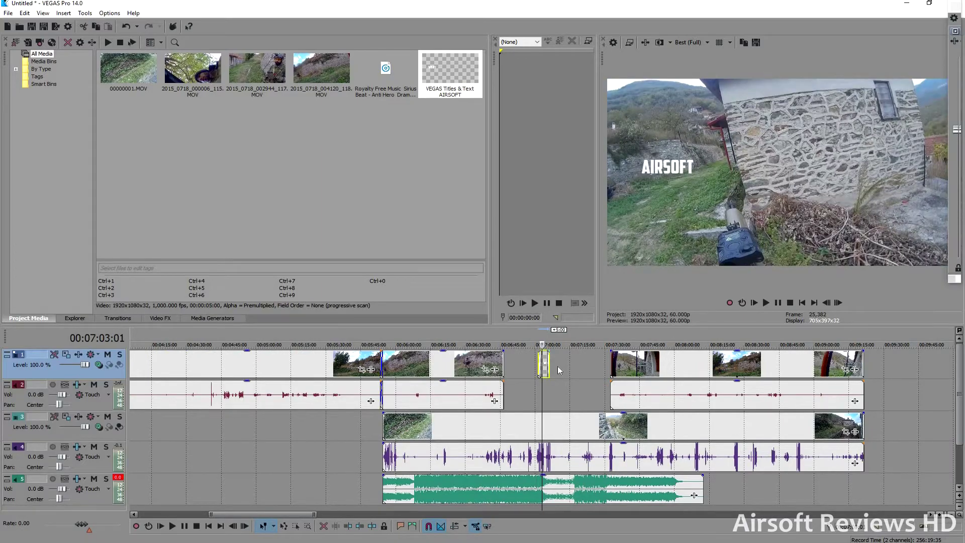
scroll(547, 365, "up", 3)
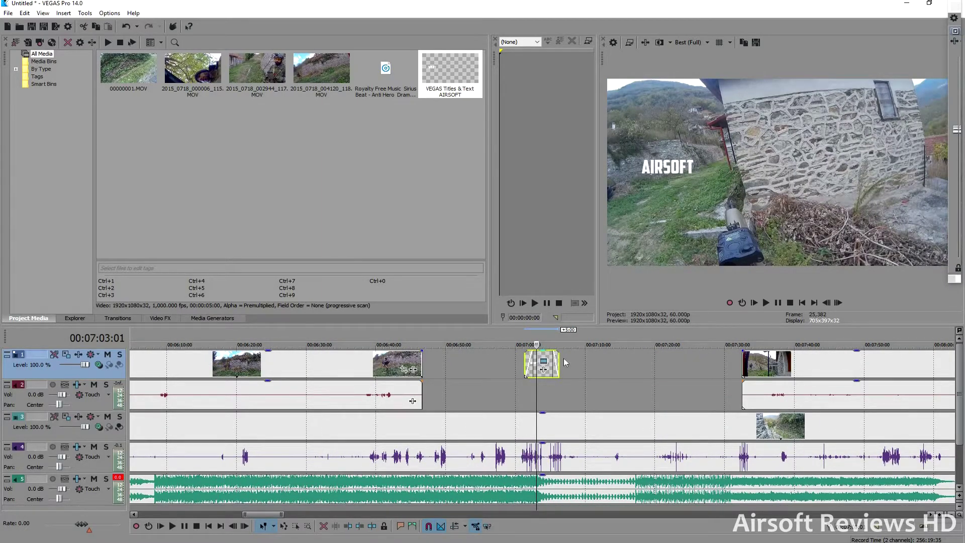
left_click(617, 360)
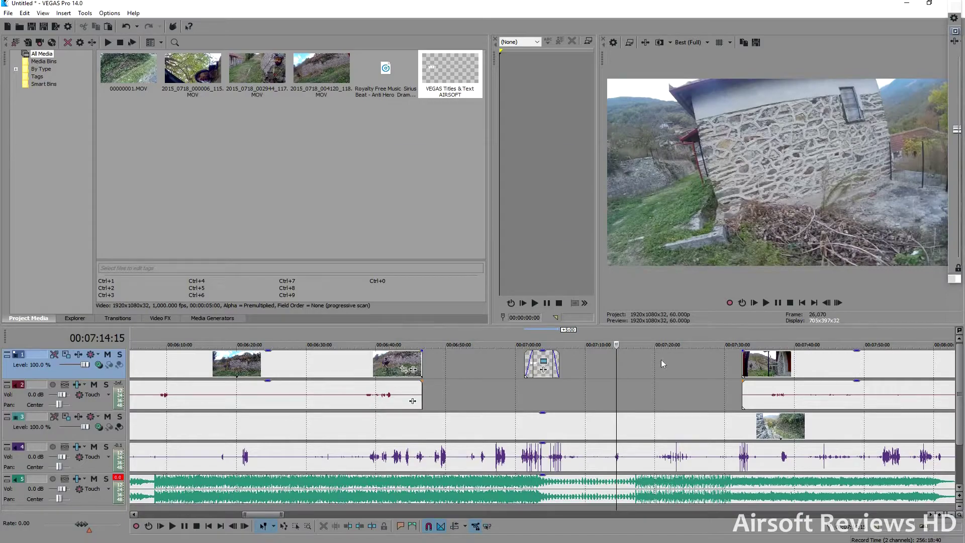
key("ctrl+v")
left_click(683, 360)
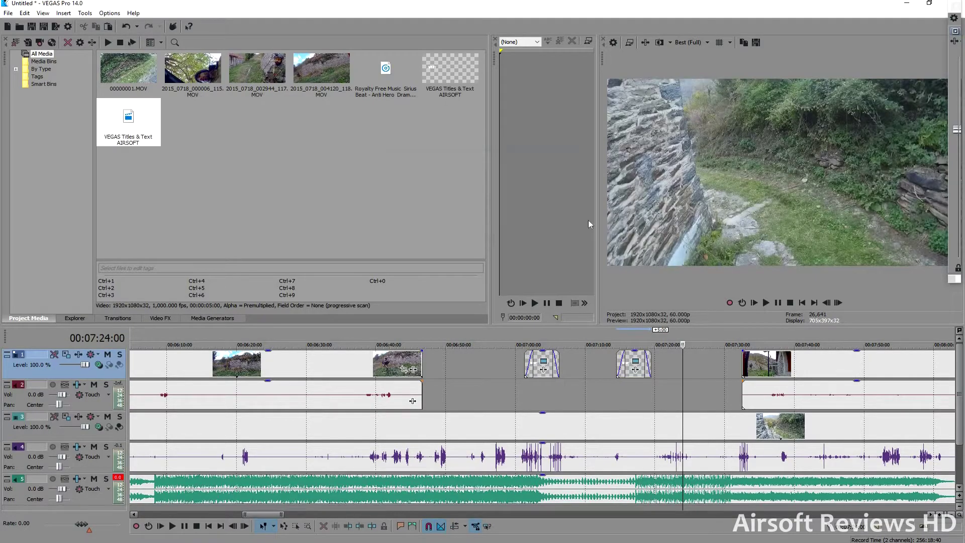
key("ctrl+v")
left_click(555, 225)
- Play the second AIRSOFT title event briefly from its start at 00:07:14:15
left_click(636, 359)
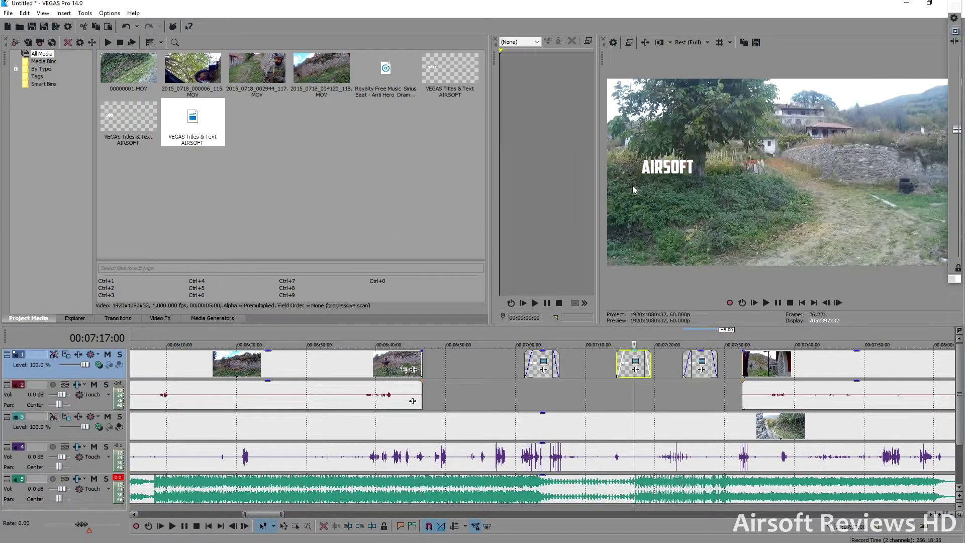
key("ctrl+Left")
left_click(766, 302)
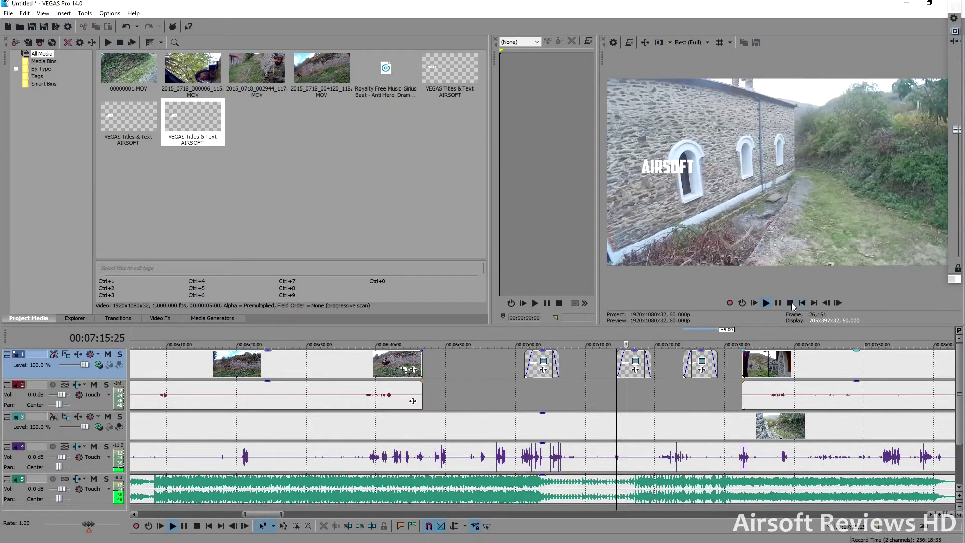
key("space")
- Review the arrangement of the clips, titles and background music across the timeline
scroll(657, 404, "down", 4)
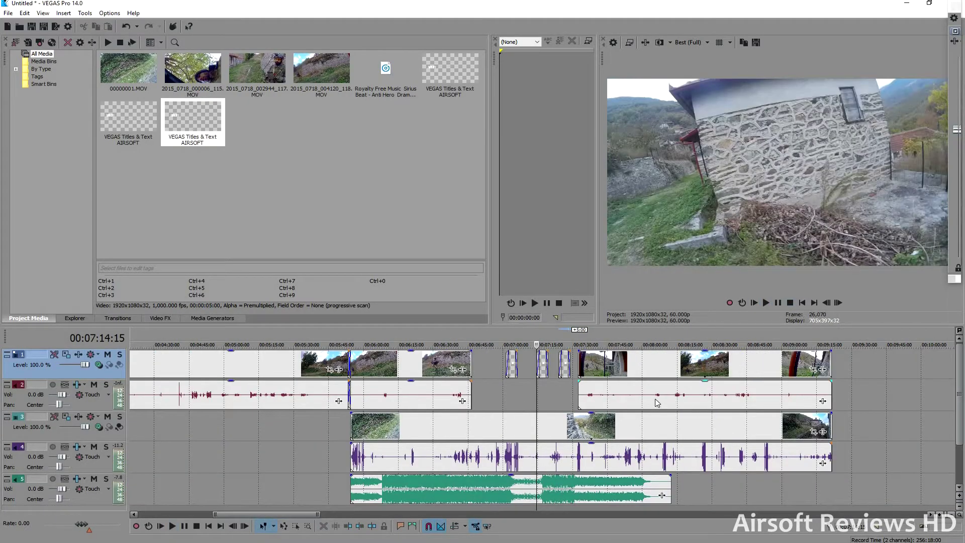
scroll(657, 403, "down", 1)
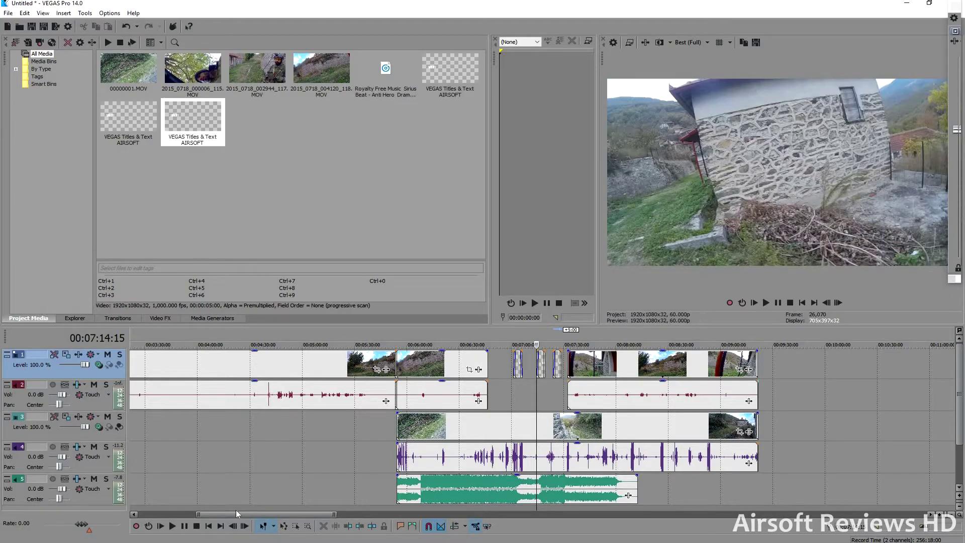
left_click_drag(210, 508, 189, 499)
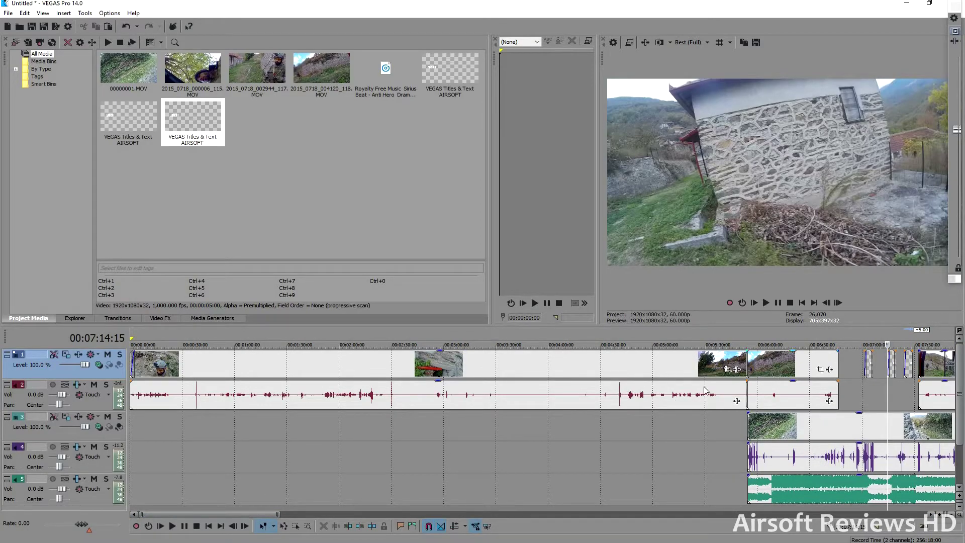
scroll(407, 373, "up", 3)
left_click(408, 363)
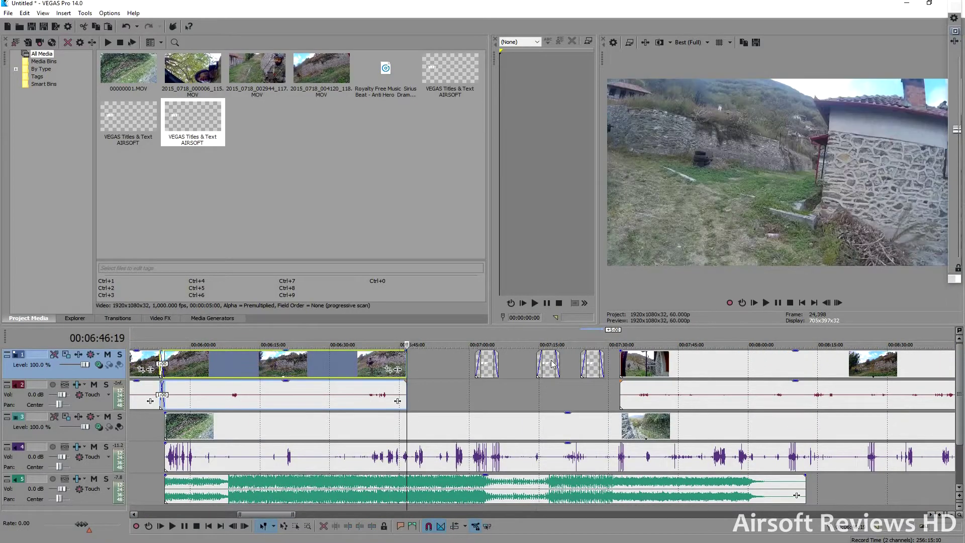
left_click(549, 363)
left_click(729, 393)
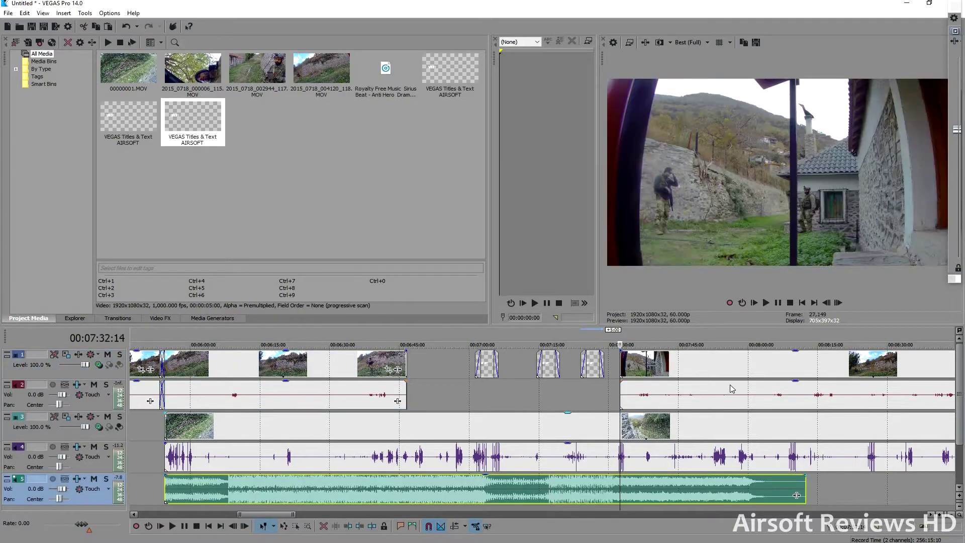
scroll(694, 426, "down", 3)
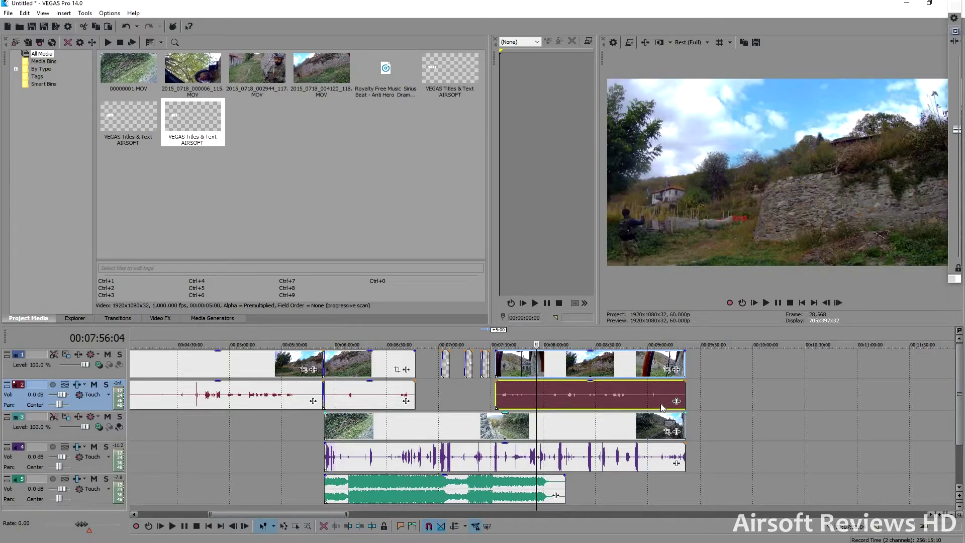
left_click(454, 399)
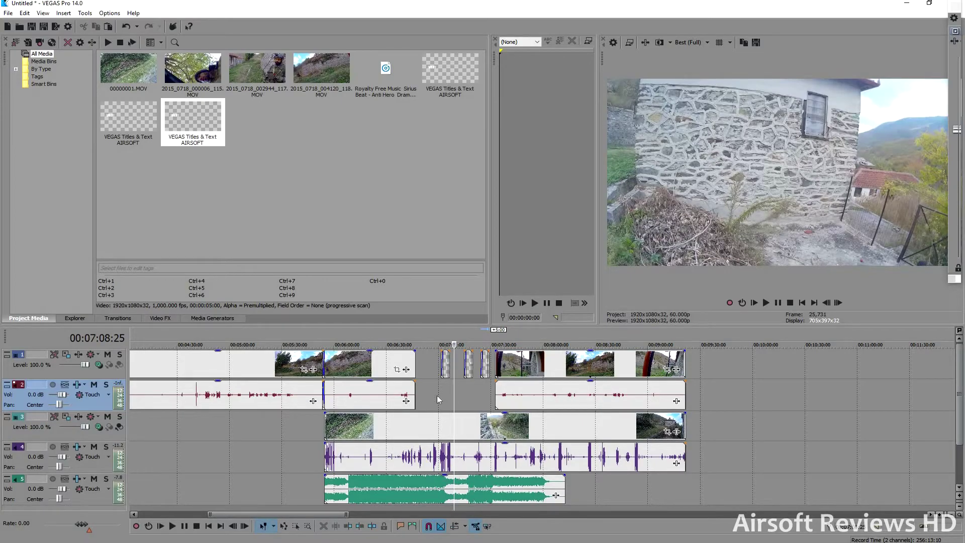
- Select the whole project from its start to the end of the last clips and open an enlarged Render As dialog
double_click(437, 395)
key("ctrl+a")
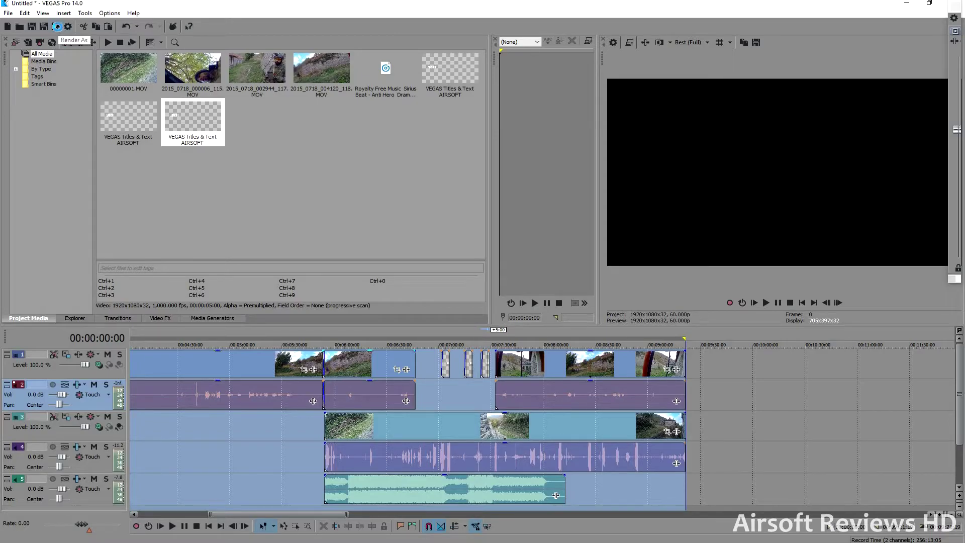
left_click(56, 27)
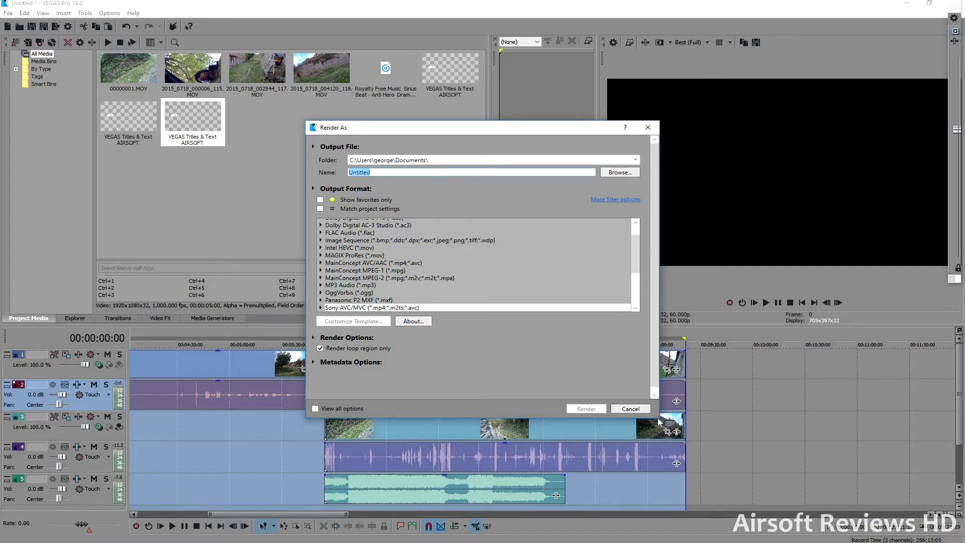
left_click_drag(660, 418, 831, 484)
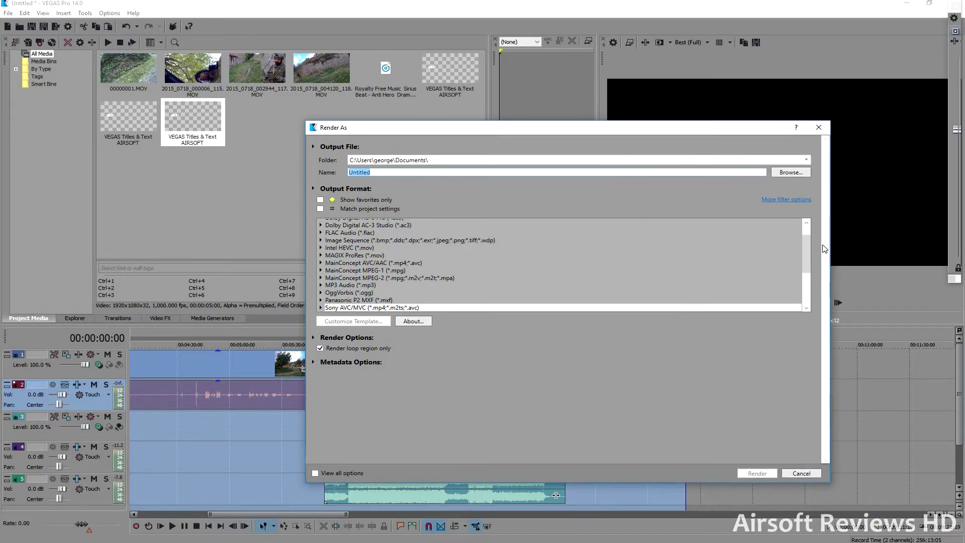
- Choose the Youtube 60fps 1080p template of the Sony AVC/MVC format for the render
scroll(806, 256, "down", 2)
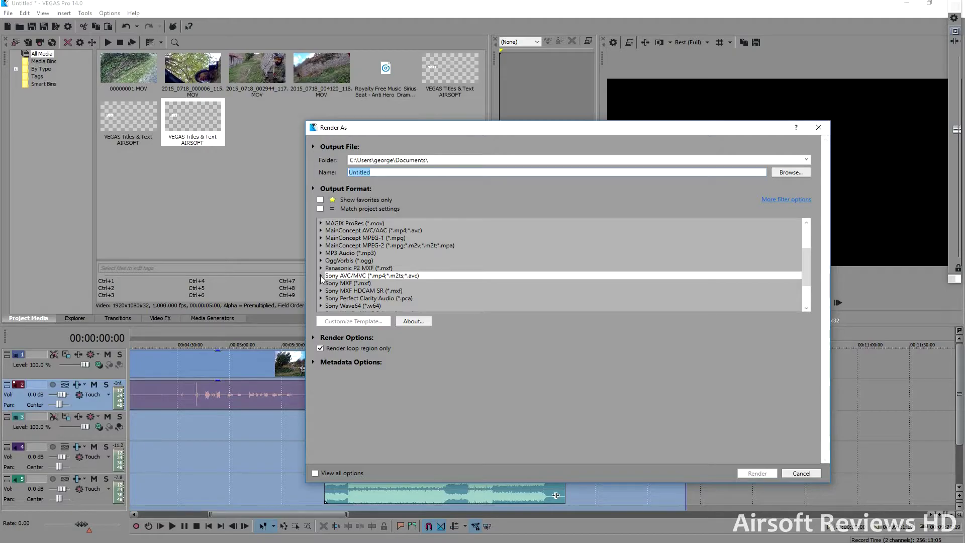
left_click(320, 275)
scroll(385, 274, "down", 2)
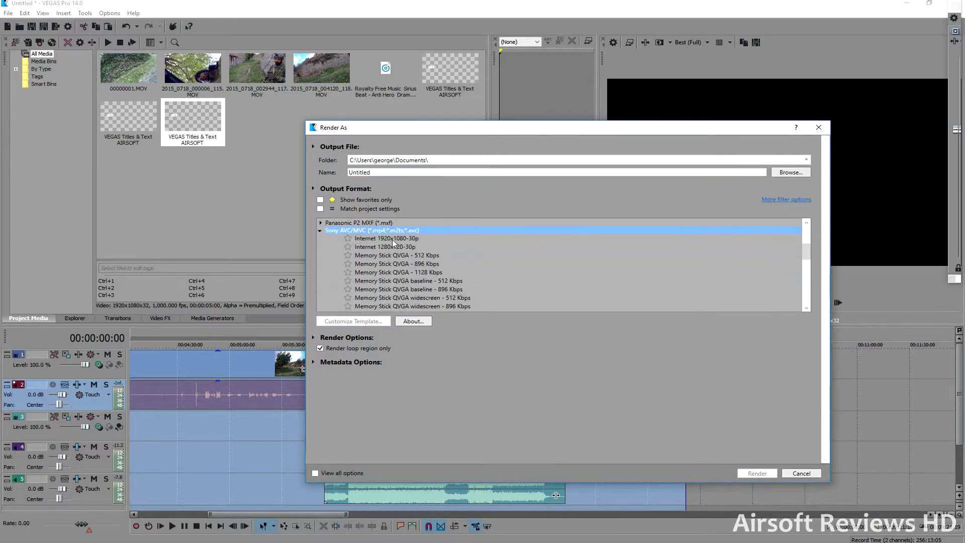
left_click(395, 239)
key("Down")
key("Up")
key("Down")
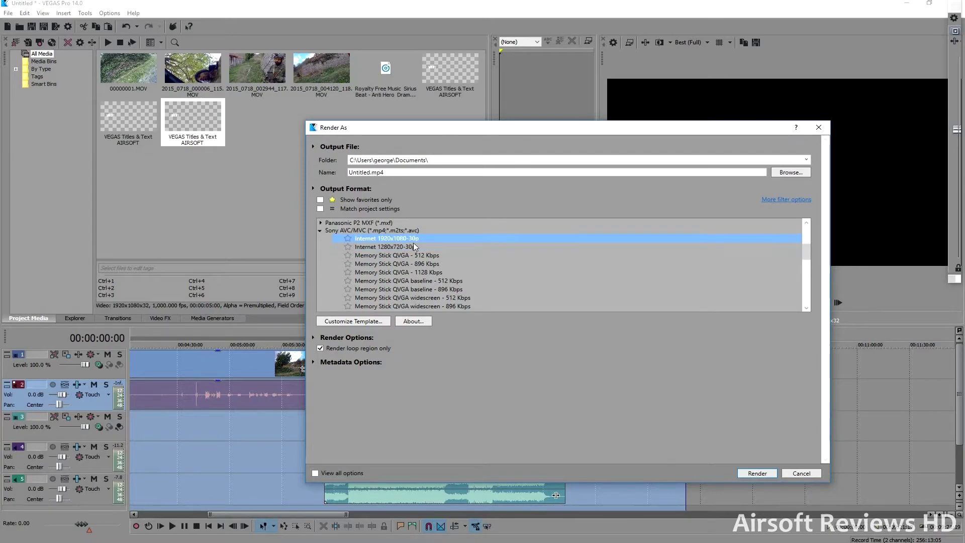
scroll(414, 245, "down", 8)
scroll(423, 283, "down", 1)
left_click(418, 281)
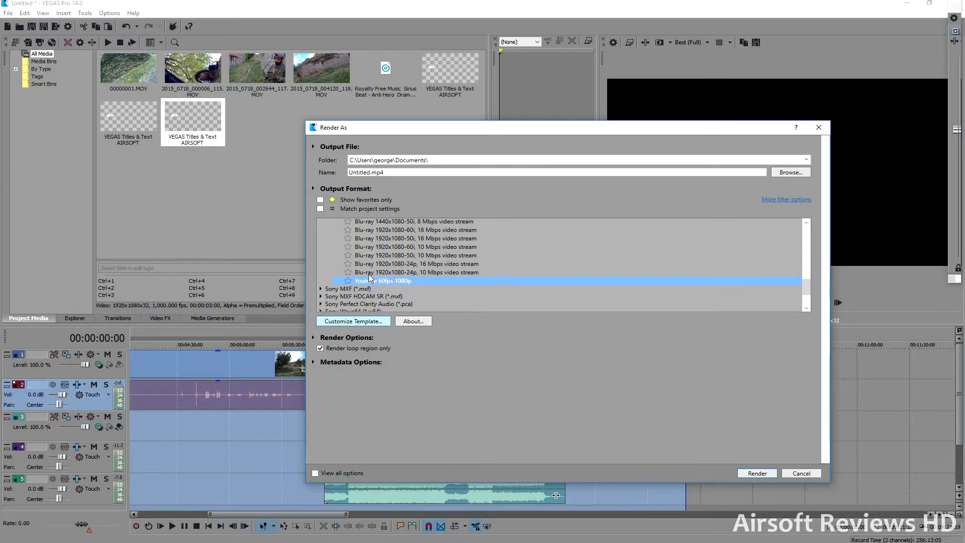
- Open the template's custom settings, review the video options and keep the encode mode at Automatic (recommended)
left_click(370, 321)
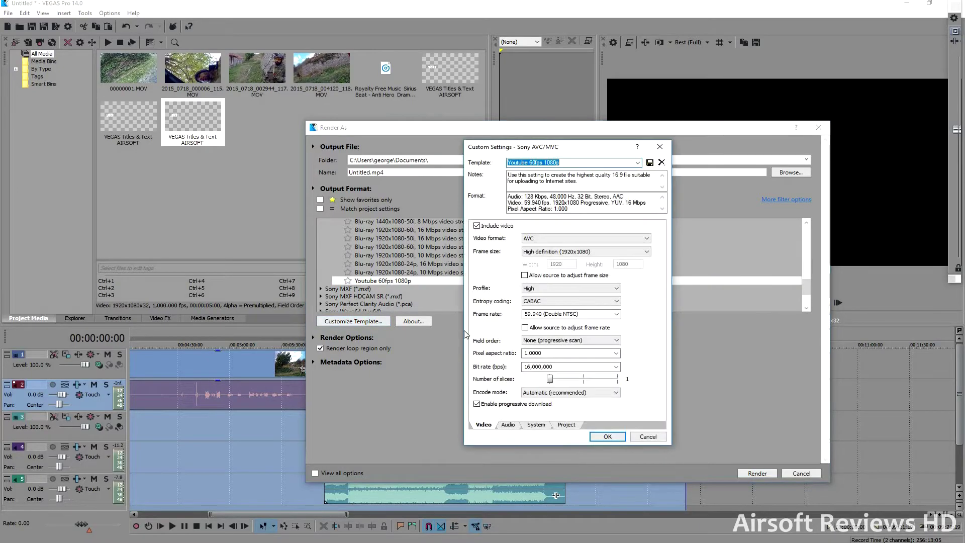
left_click(530, 164)
left_click(566, 302)
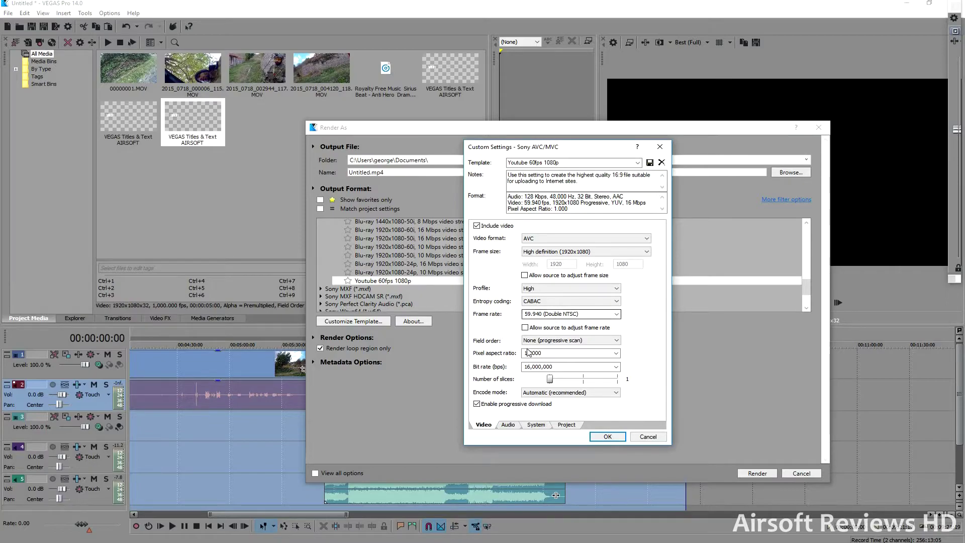
left_click(562, 393)
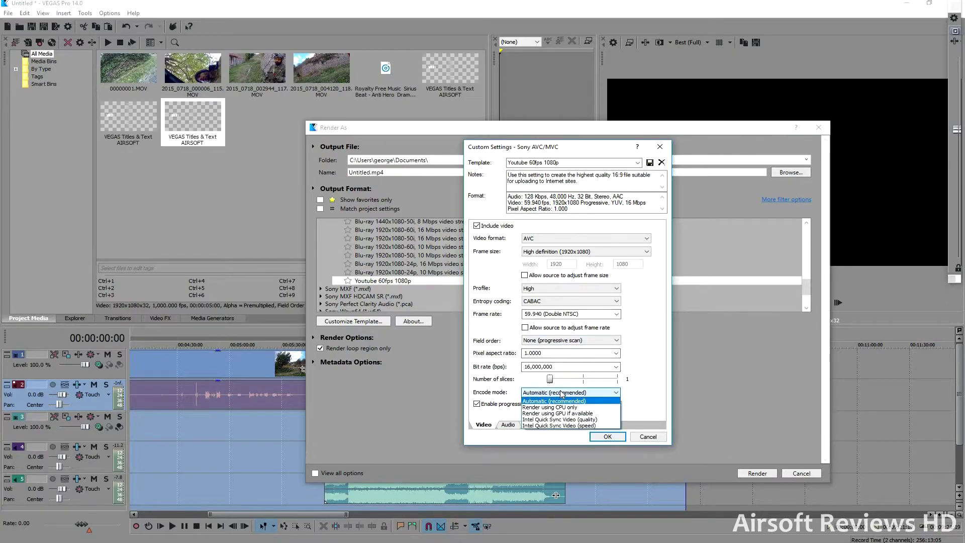
left_click(575, 402)
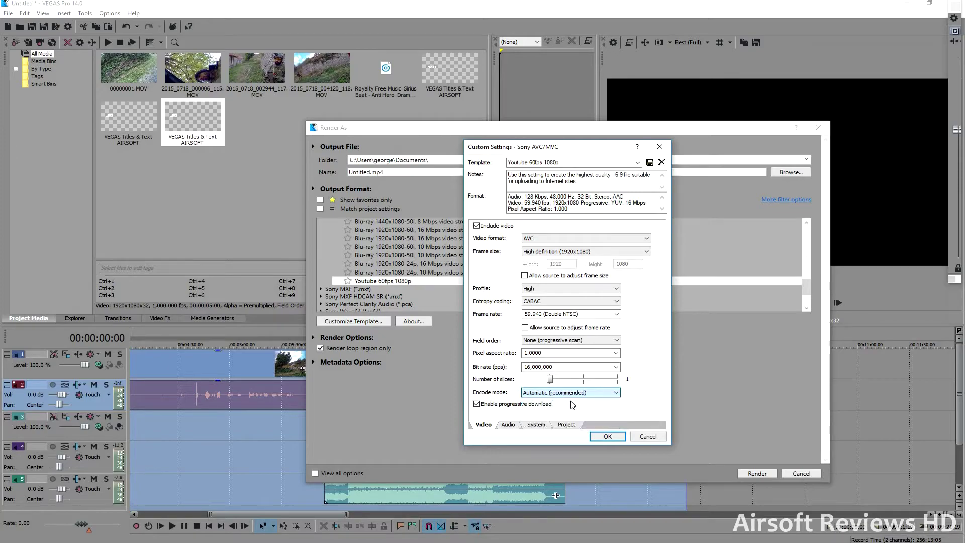
left_click(568, 394)
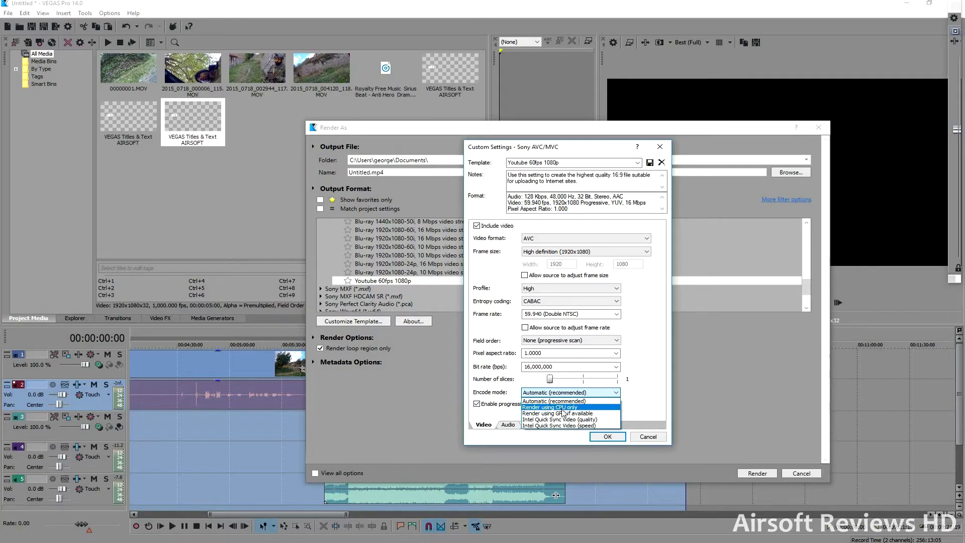
left_click(485, 407)
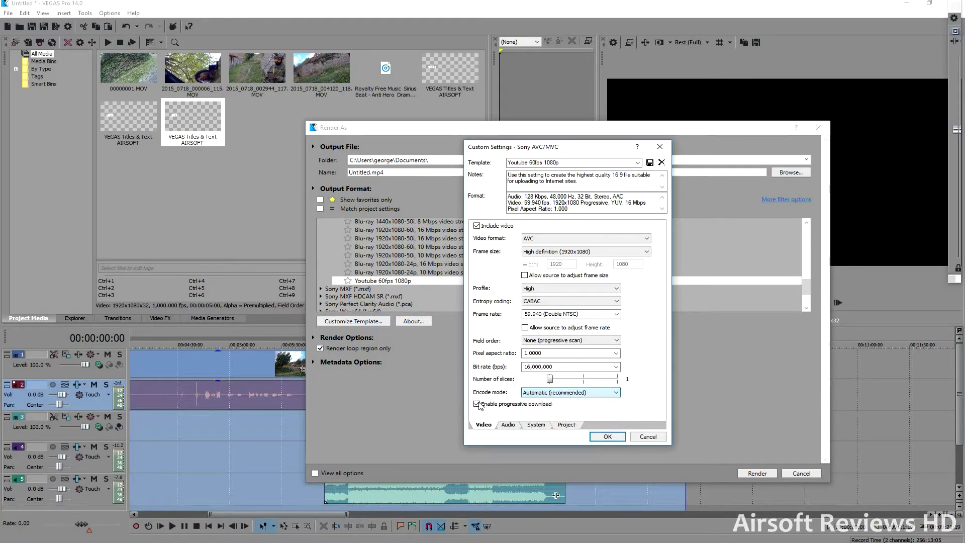
- Set the template's audio bit rate to 320,000 bps
left_click(508, 425)
left_click(564, 265)
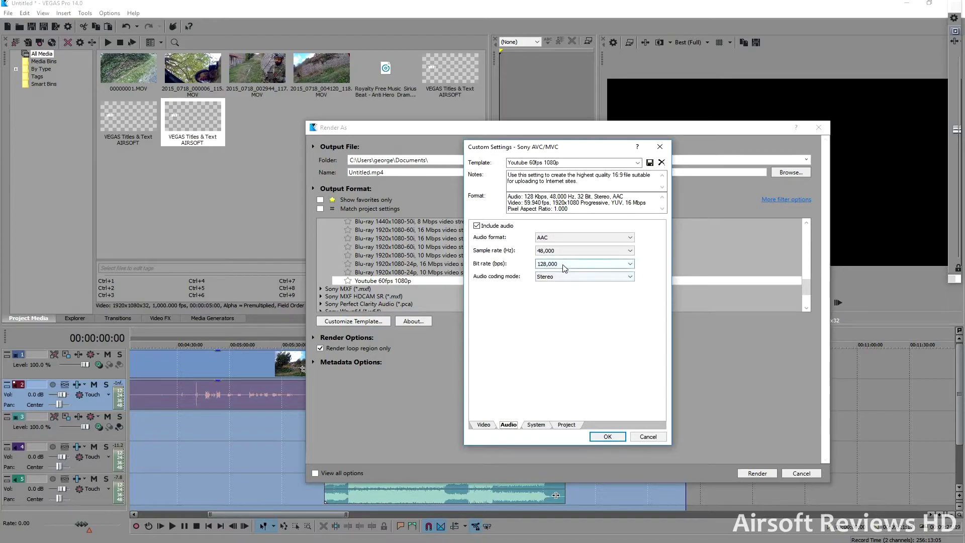
left_click(553, 377)
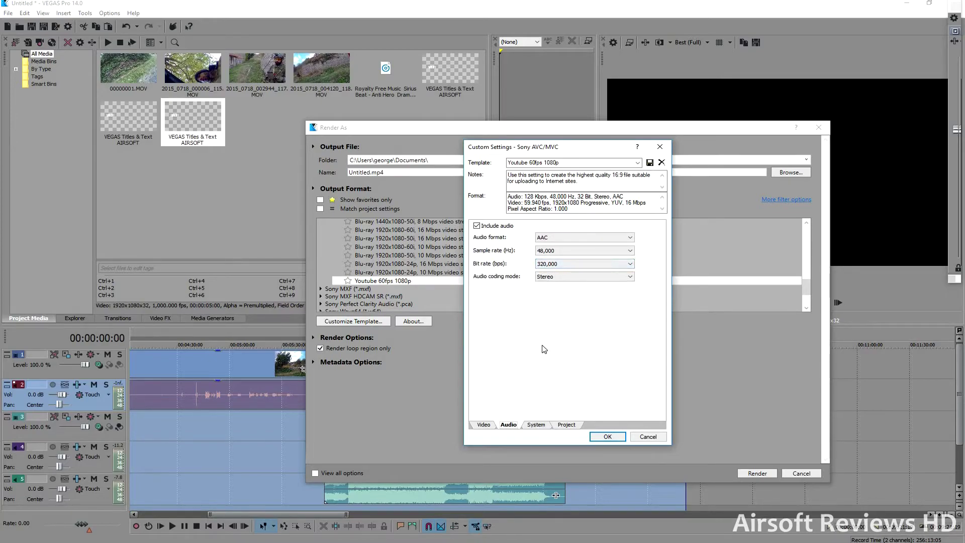
- Check the template's system format, set the video rendering quality to Best and accept the custom settings
left_click(537, 425)
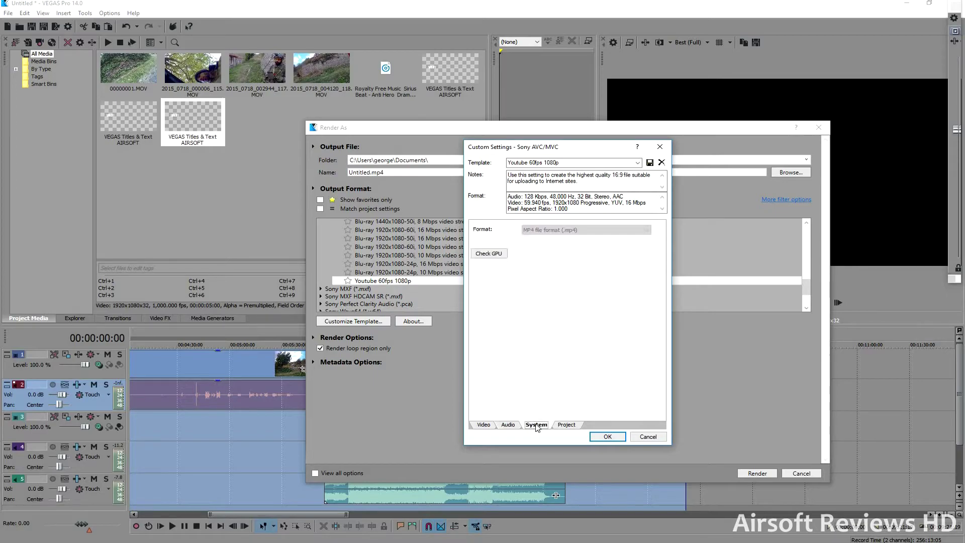
left_click(560, 426)
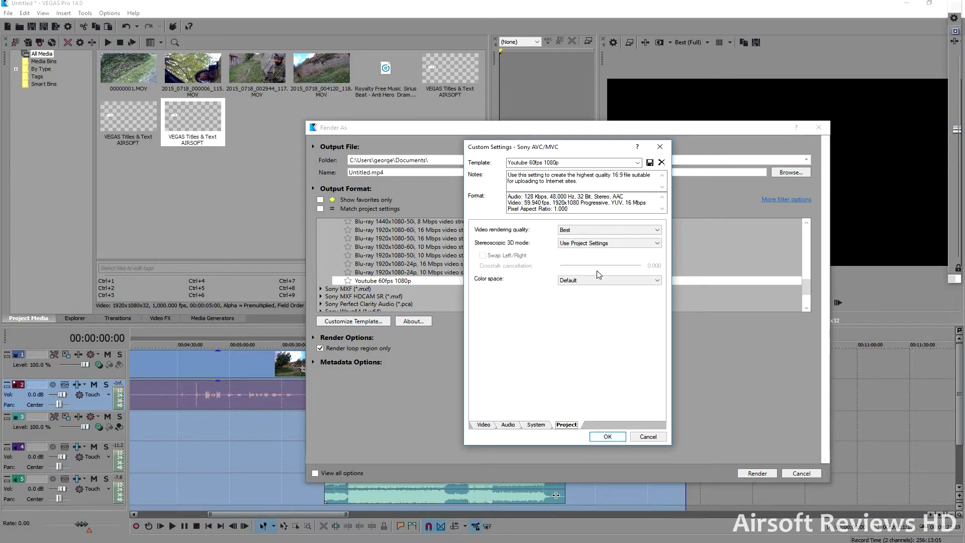
left_click(598, 234)
left_click(598, 265)
left_click(608, 436)
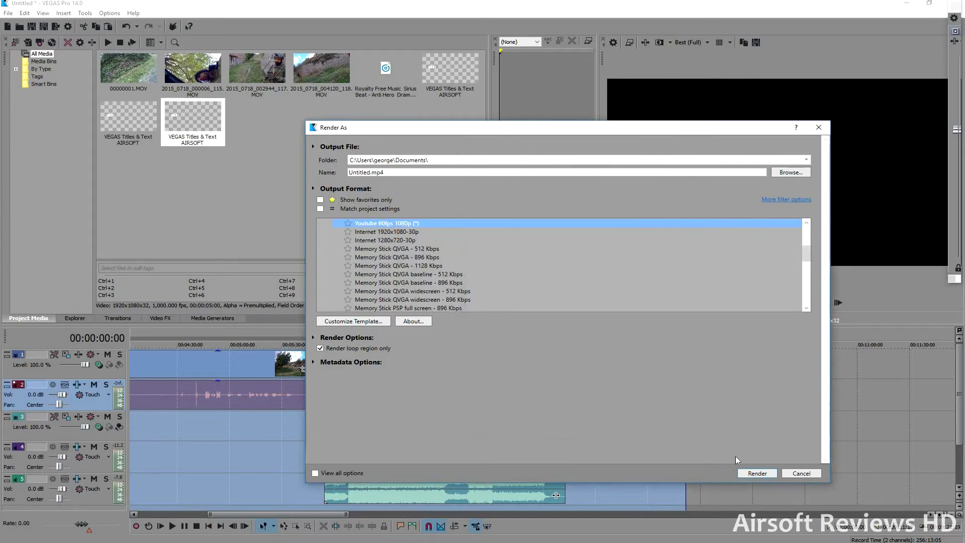
- Render the project to Untitled.mp4, overwriting the existing file
left_click(765, 472)
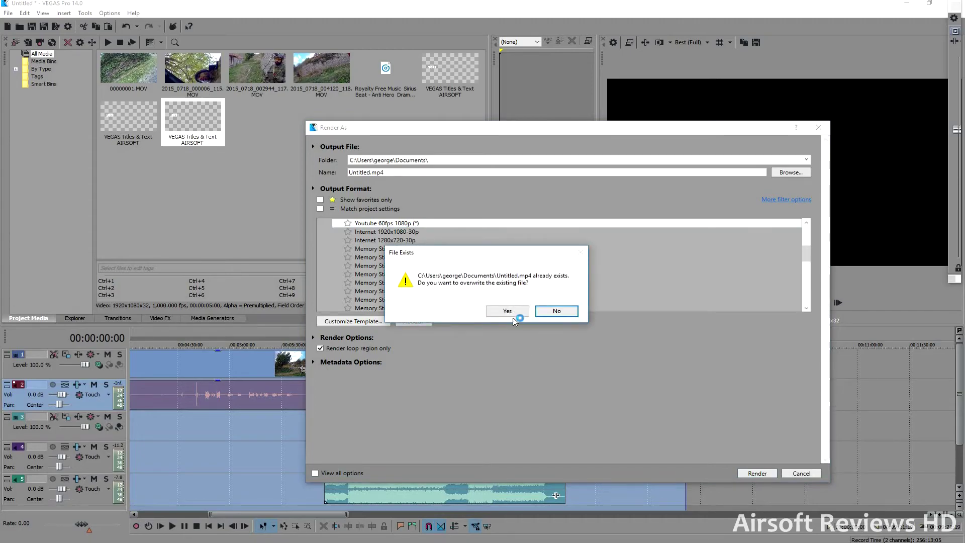
left_click(507, 310)
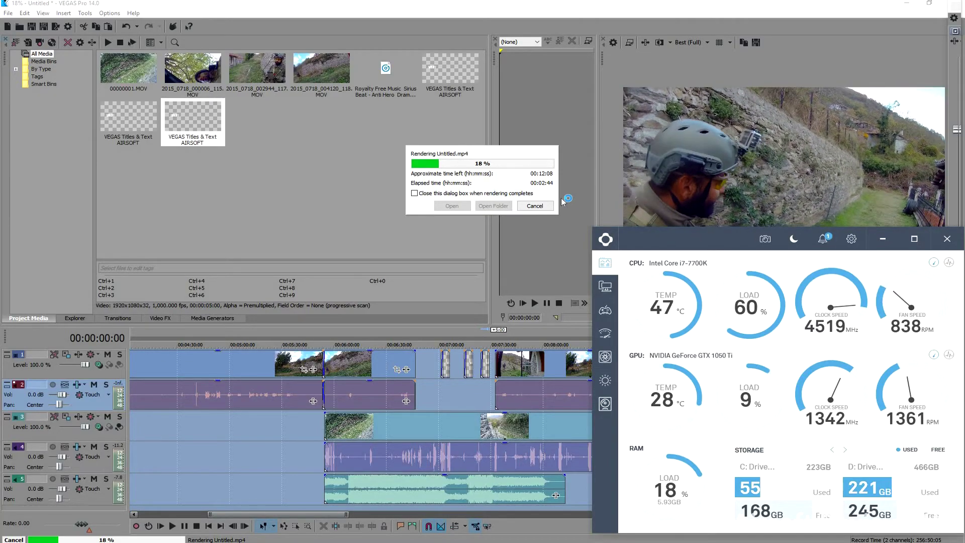
- Switch to YouTube in Chrome and open its video upload page
left_click(464, 171)
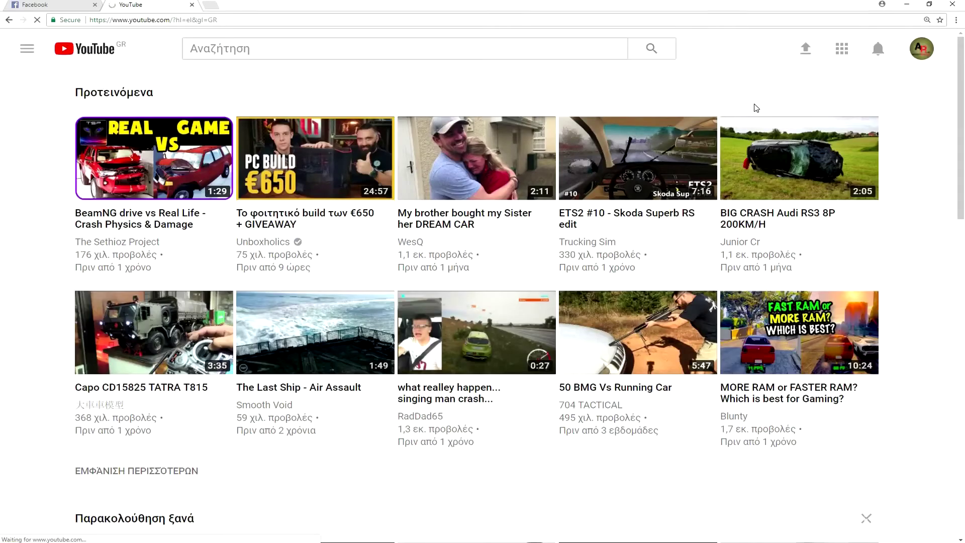
left_click(806, 50)
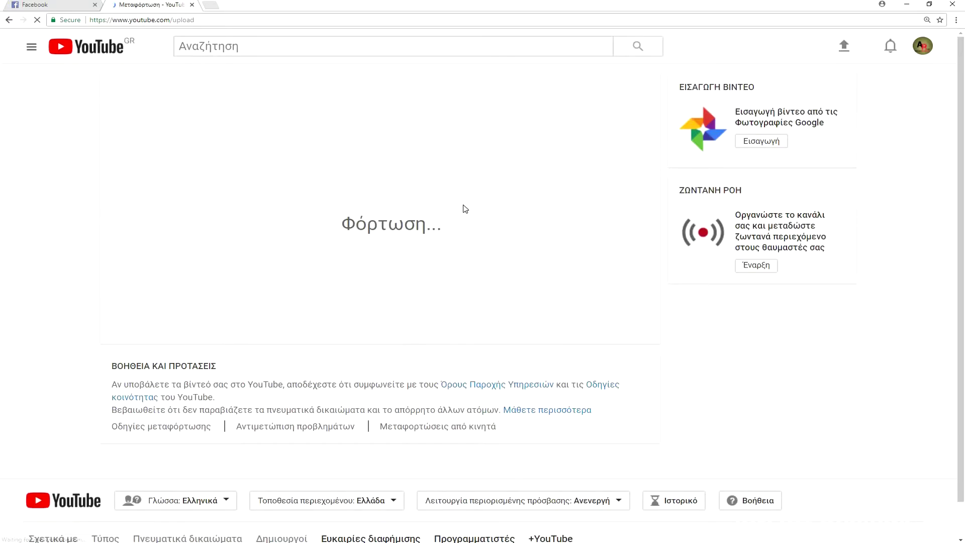